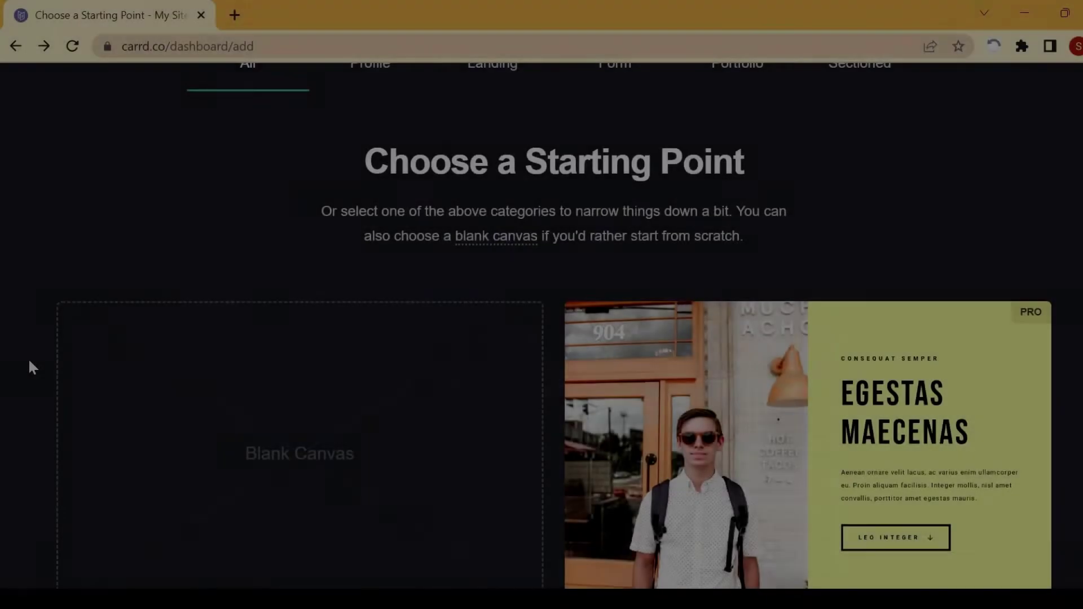
Create a site from the blank canvas and delete its placeholder text element.
scroll(293, 353, down, 3)
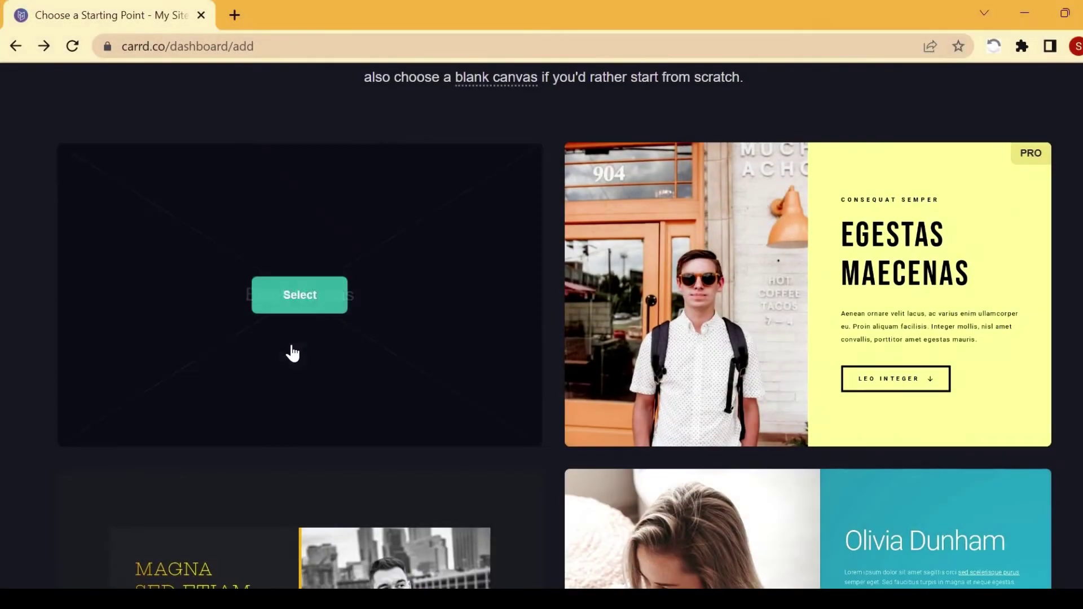
click(317, 299)
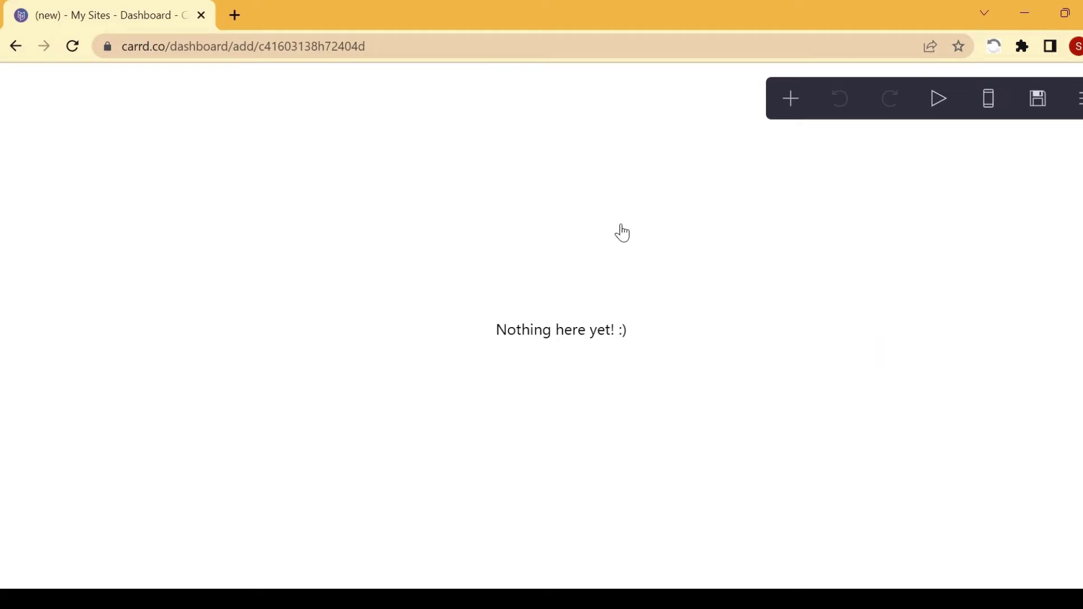
click(559, 337)
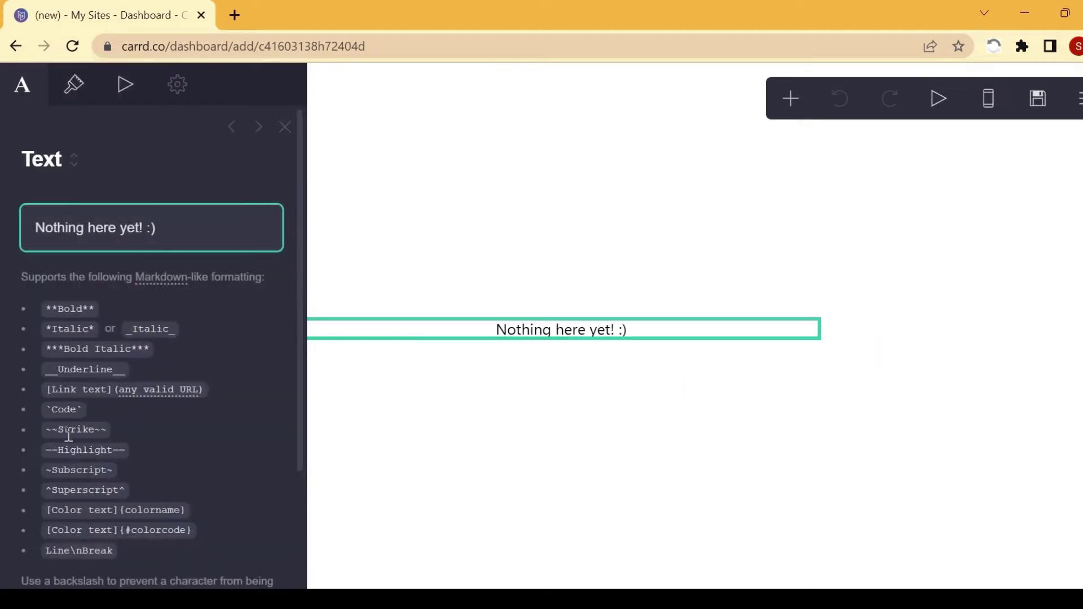
scroll(69, 435, down, 3)
click(79, 547)
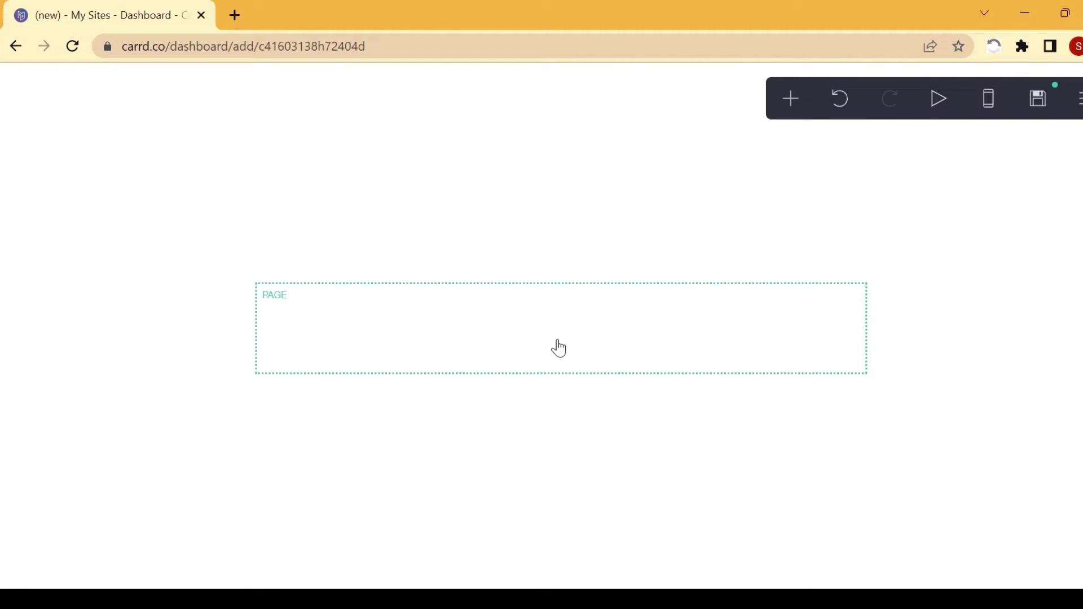
Set the site's background color to #D5EFF7.
click(1080, 101)
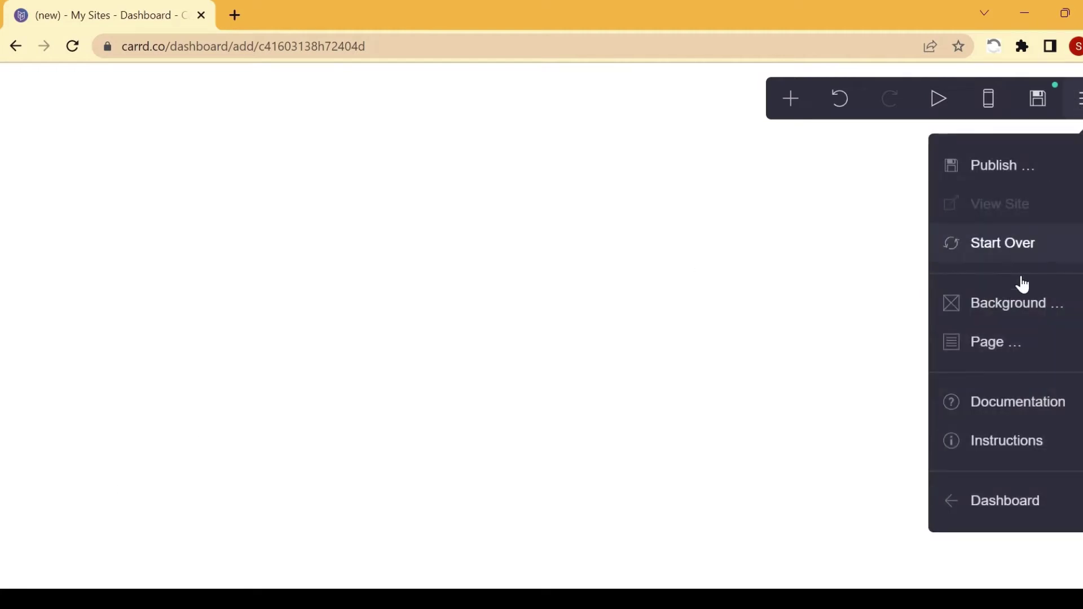
click(1011, 305)
click(155, 299)
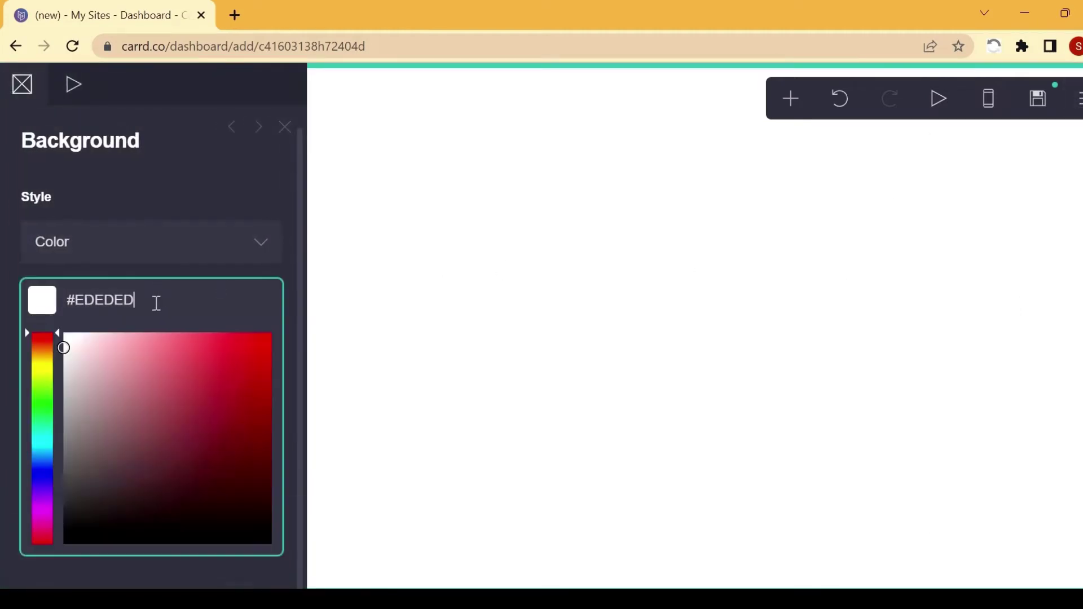
drag(154, 300, 72, 300)
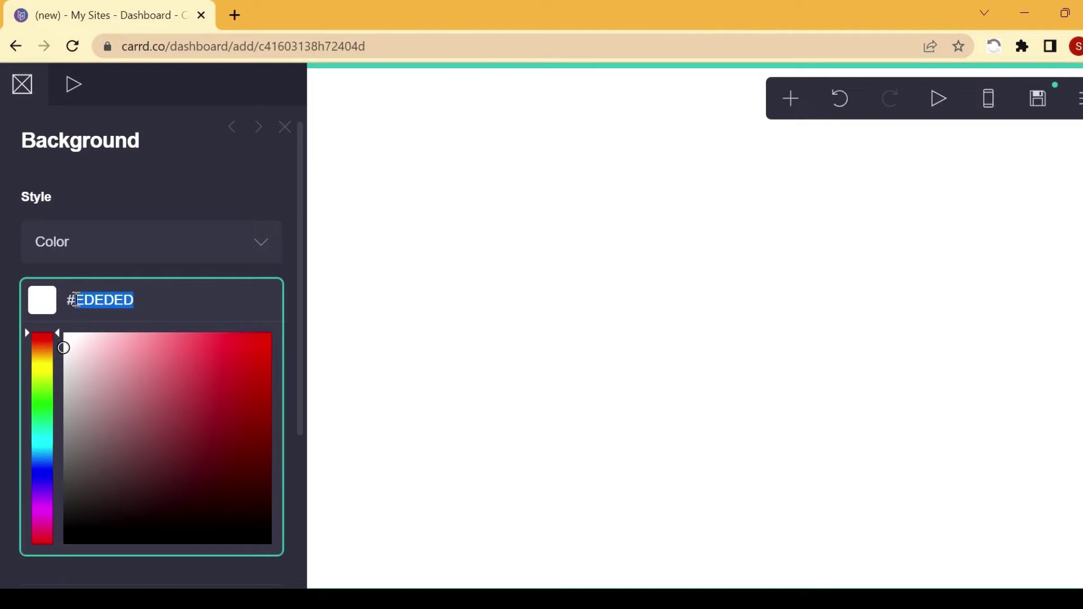
text(D5EFF7)
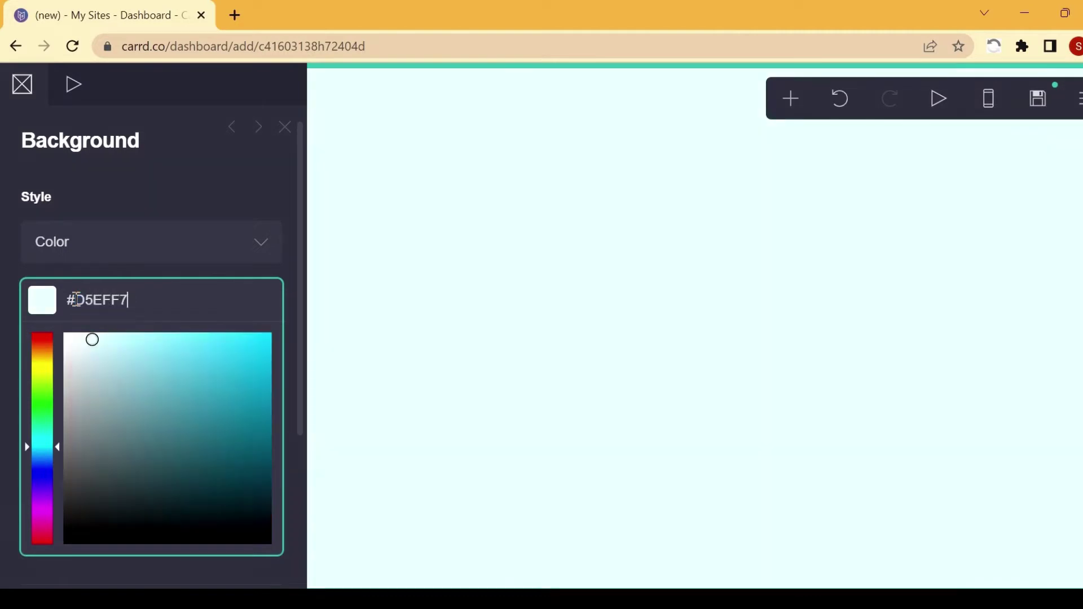
click(1, 271)
click(166, 551)
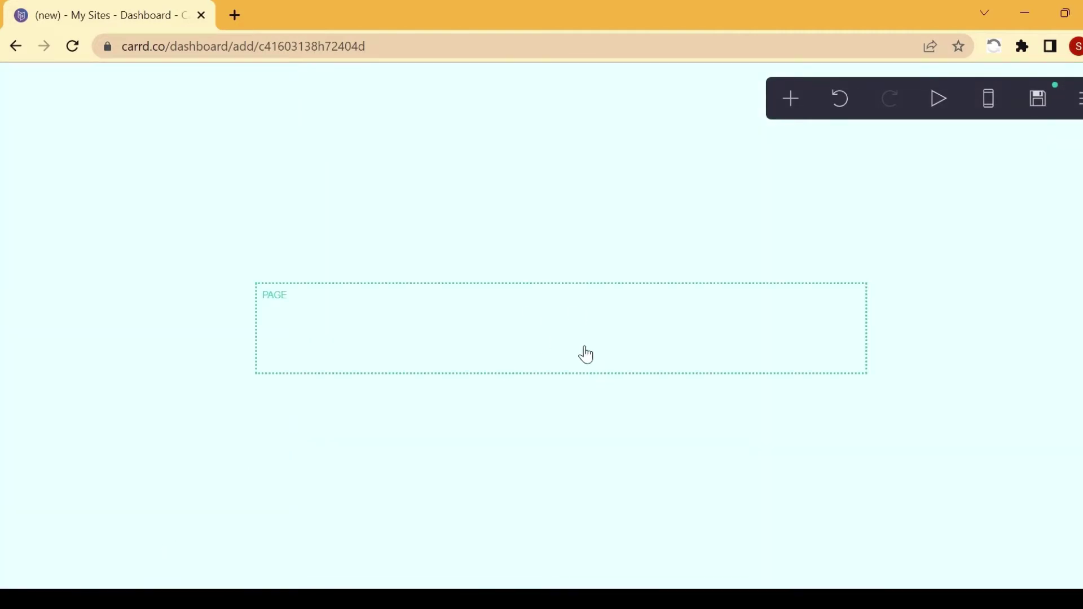
Change the page style to Box and set its width to 30.
click(1079, 99)
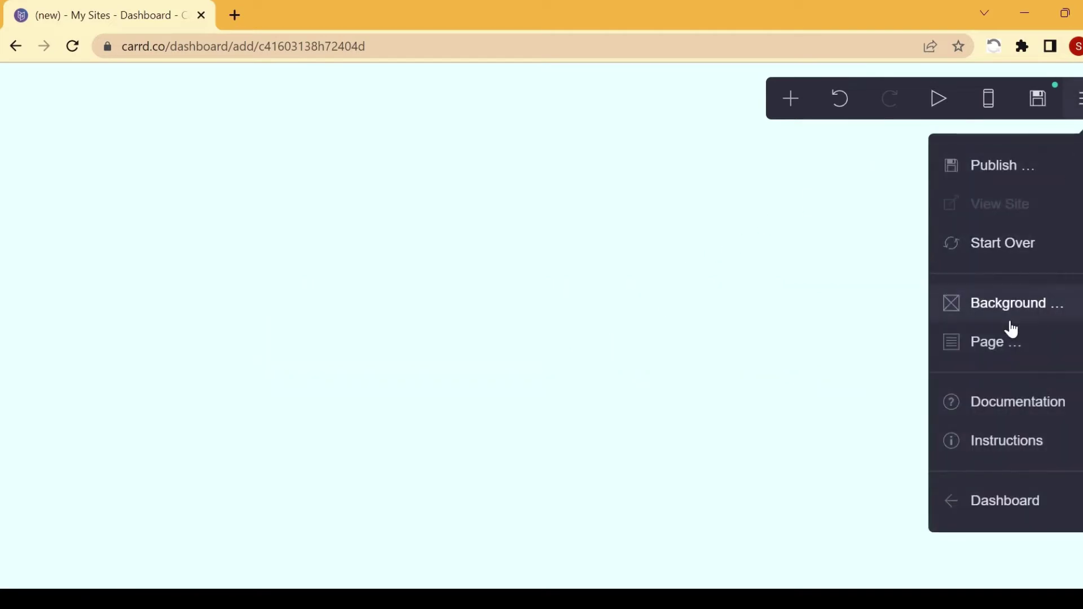
click(993, 355)
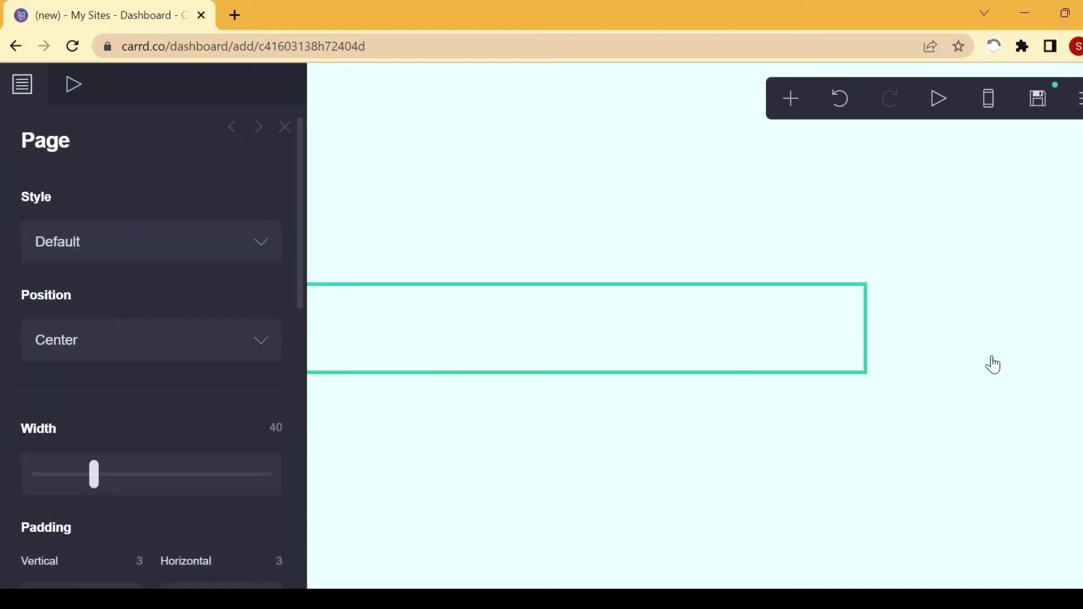
click(153, 237)
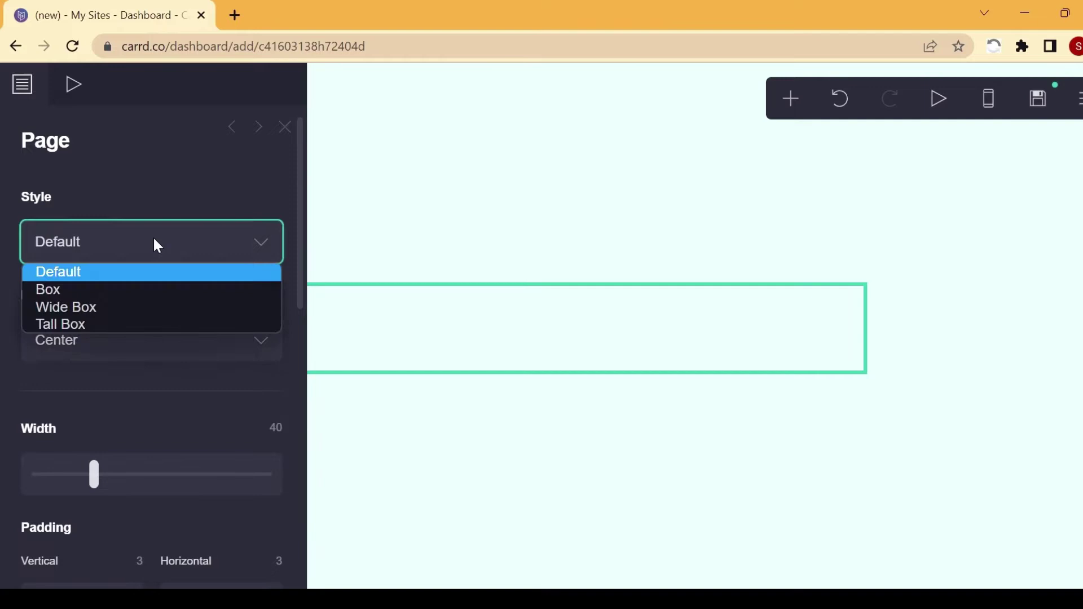
click(149, 290)
click(277, 428)
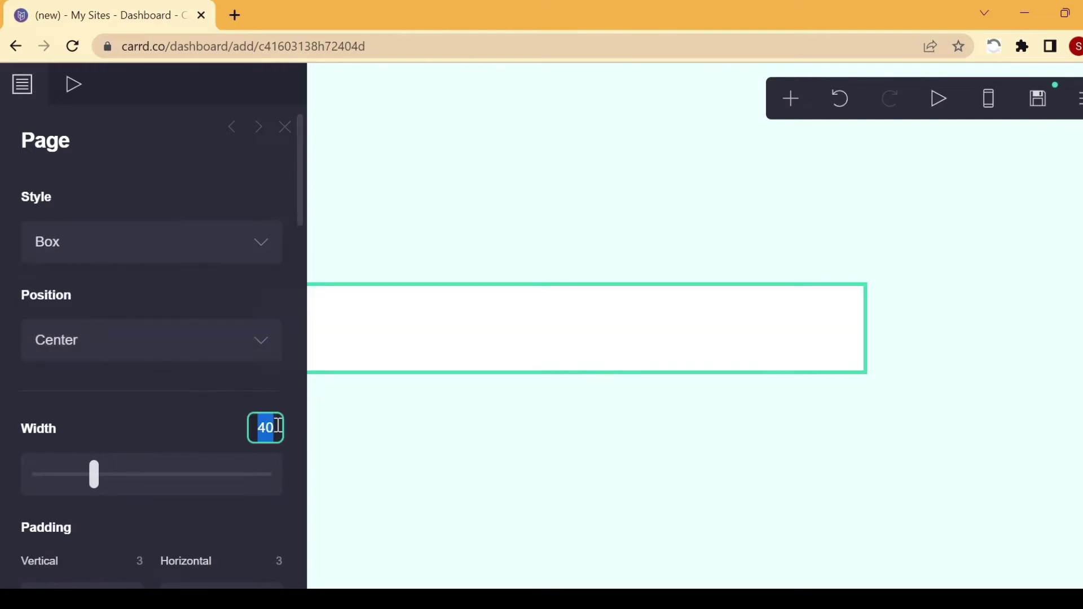
text(30)
key(Return)
Set the page's vertical padding to 1 and its horizontal padding to 0.
scroll(168, 427, down, 4)
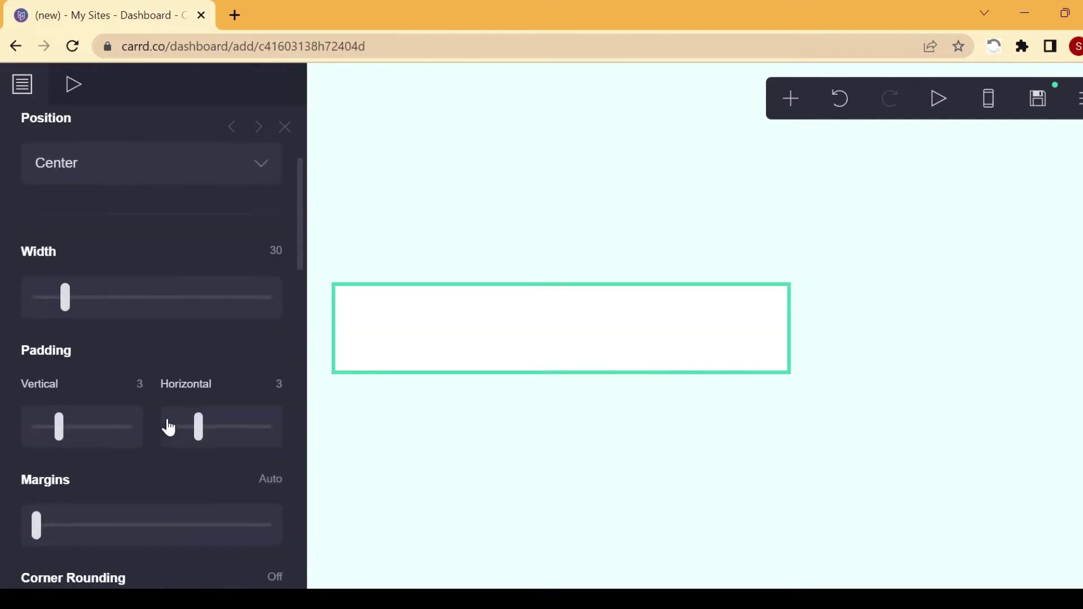
click(140, 320)
text(1)
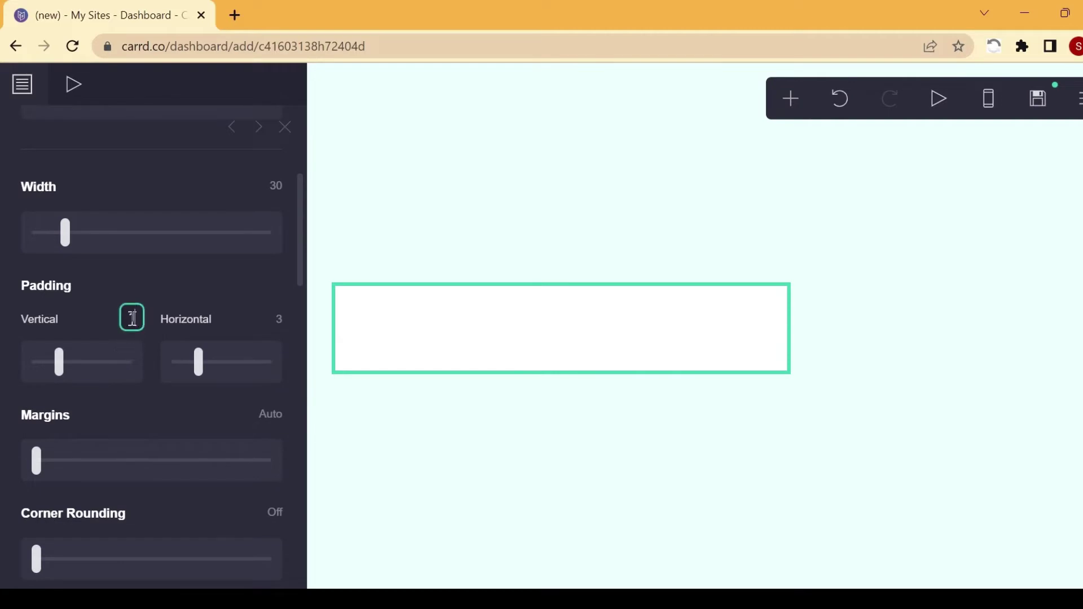
key(Return)
click(277, 319)
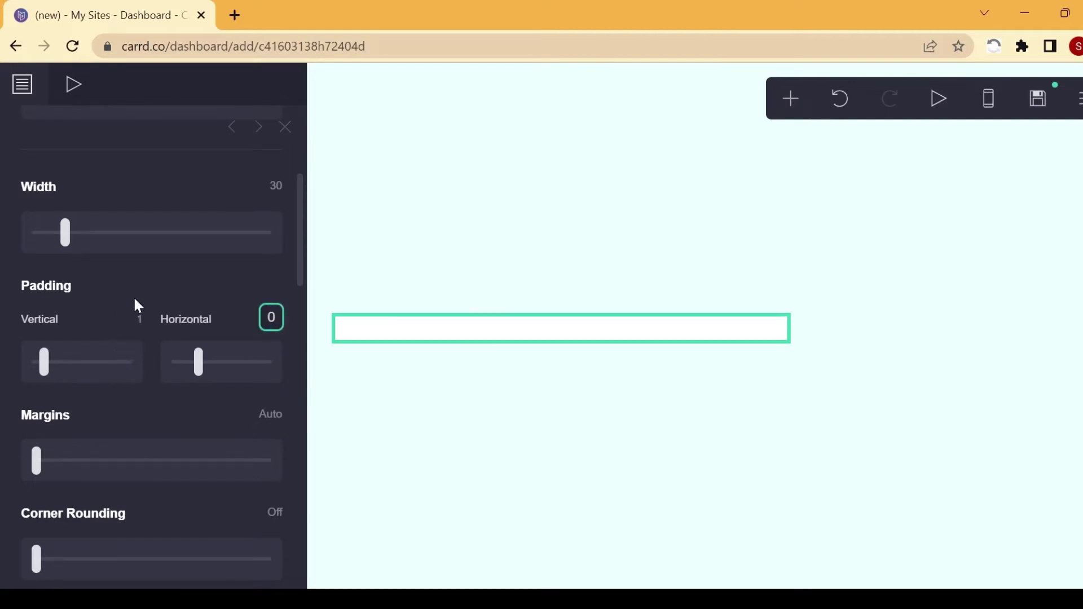
text(0)
key(Return)
Set the page's corner rounding to 1.5 and its base element size to 15.
scroll(238, 392, down, 4)
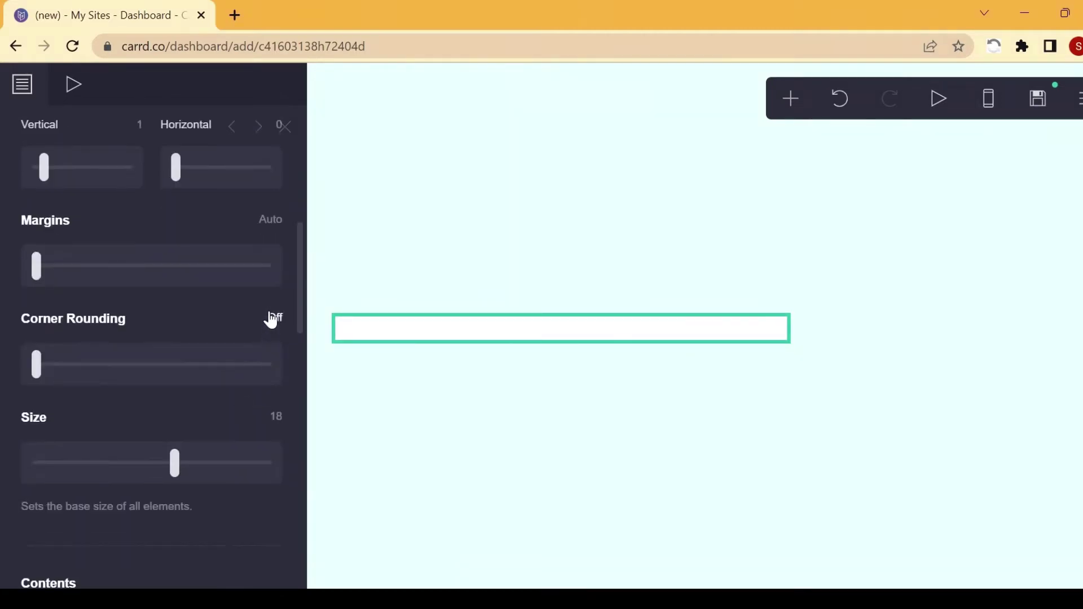
click(270, 320)
text(1.5)
key(Return)
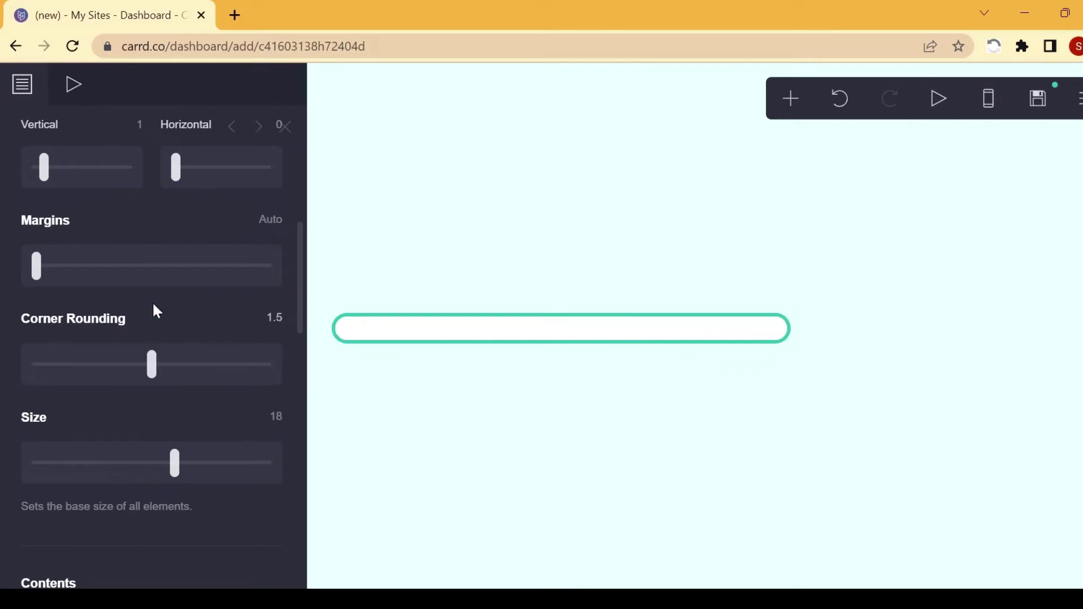
drag(174, 464, 133, 468)
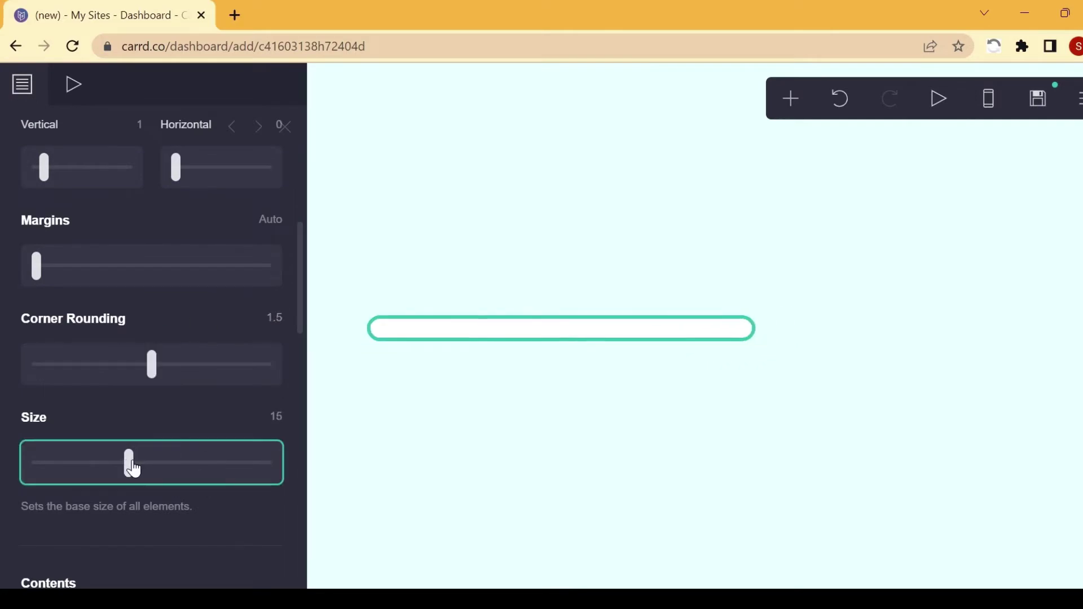
Set the spacing of the page's contents to 0.625.
scroll(152, 428, down, 6)
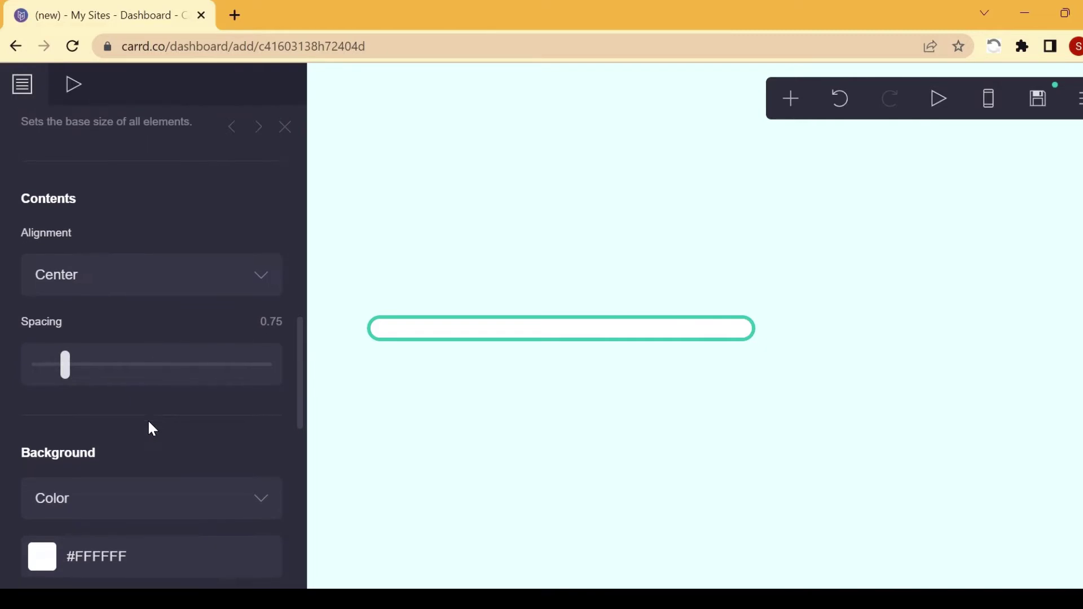
click(270, 322)
key(BackSpace)
text(0.625)
click(169, 311)
Give the page box a drop shadow in color #72B6C4 and finish the page settings.
scroll(169, 312, down, 8)
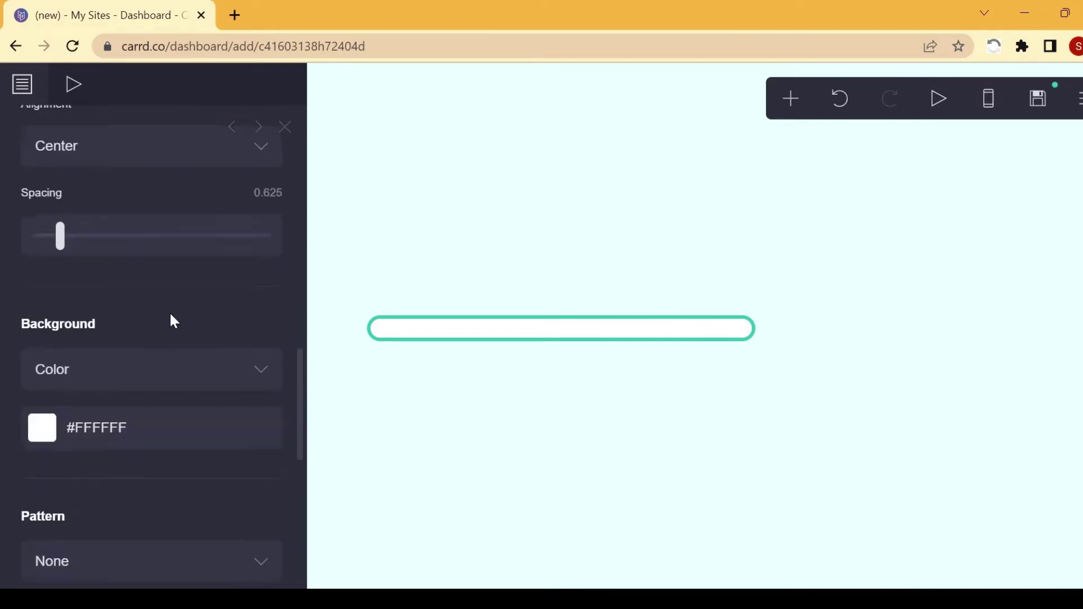
scroll(170, 316, down, 2)
click(39, 318)
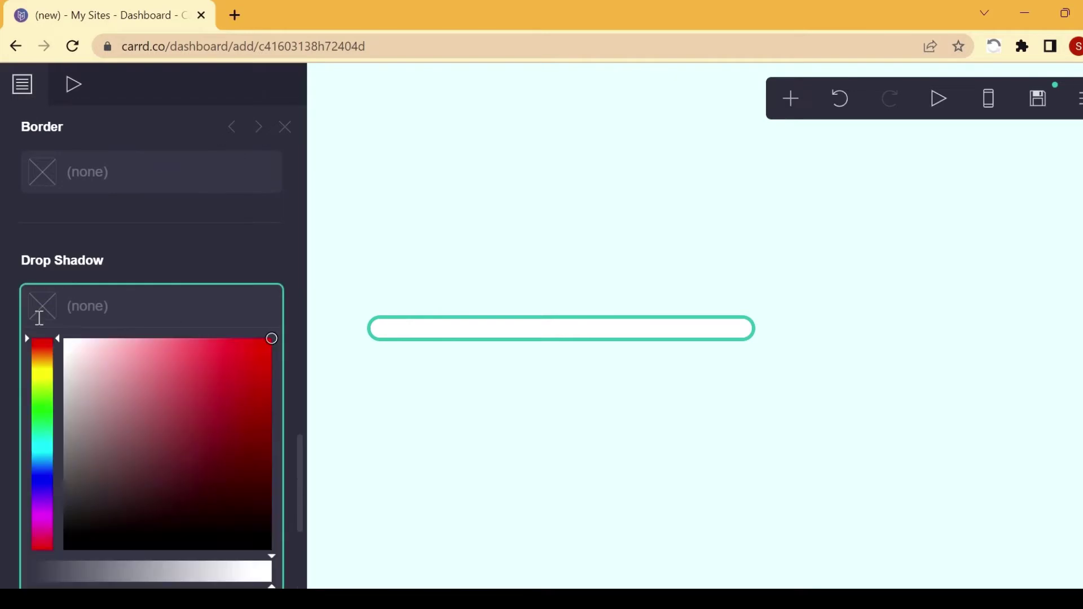
text(#72B6C4)
key(Return)
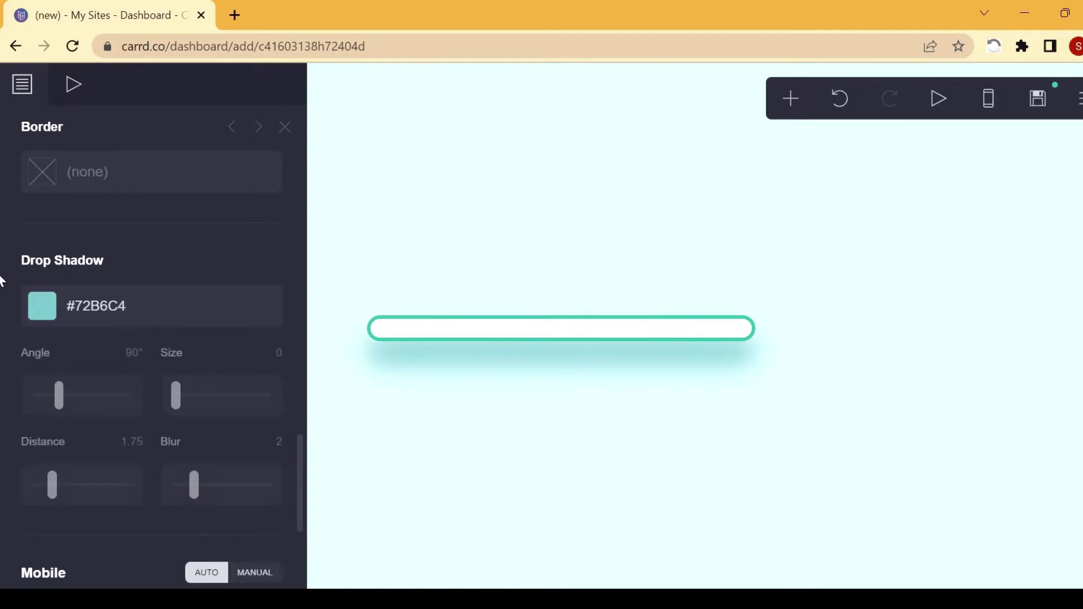
scroll(140, 404, down, 3)
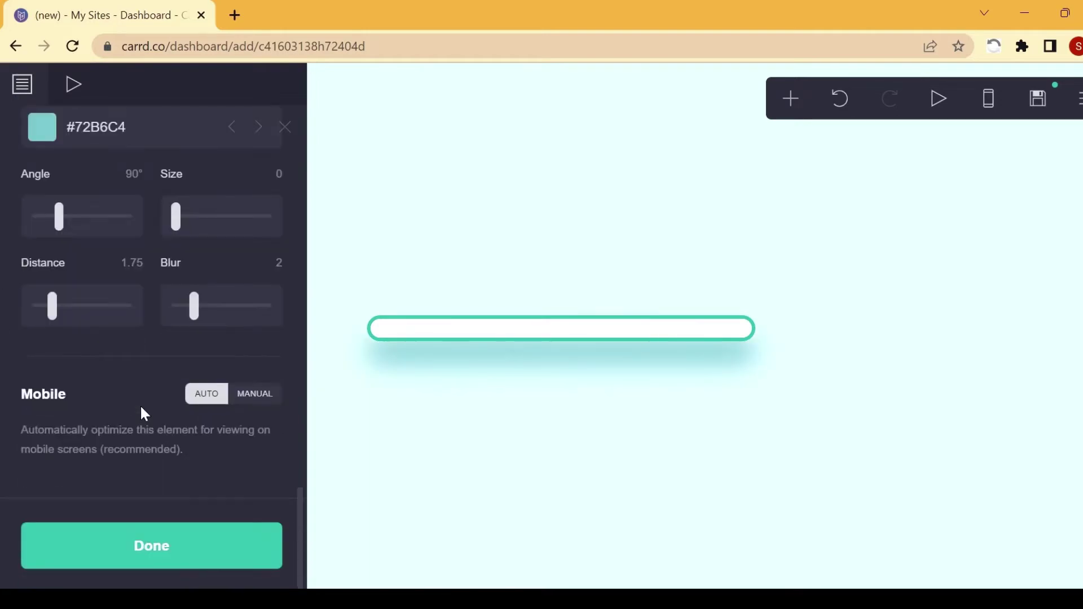
click(178, 545)
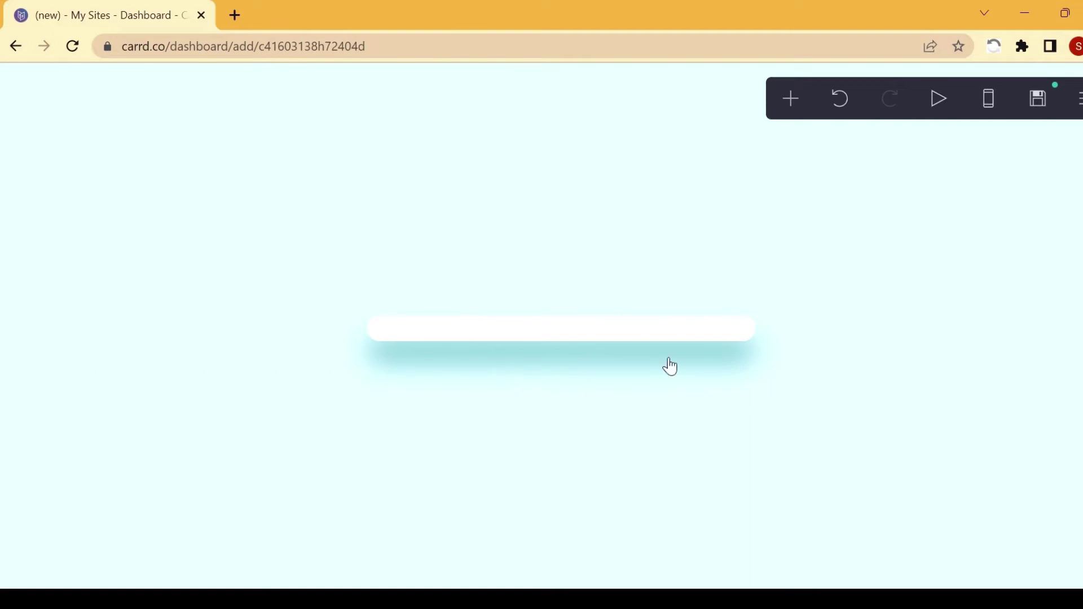
Add a container element to the page and set its width to 50.
click(787, 103)
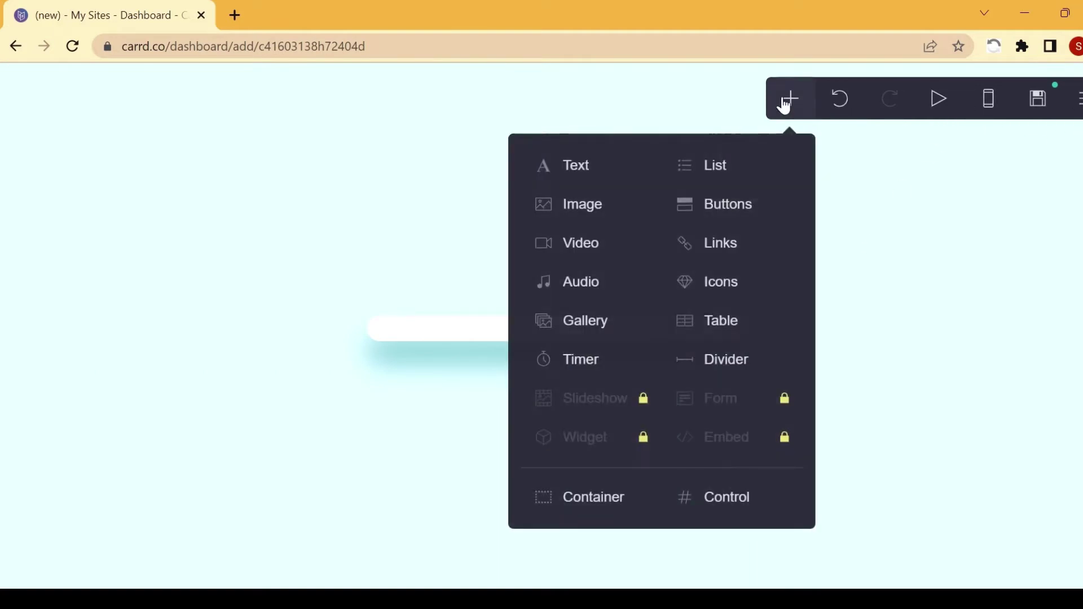
click(575, 502)
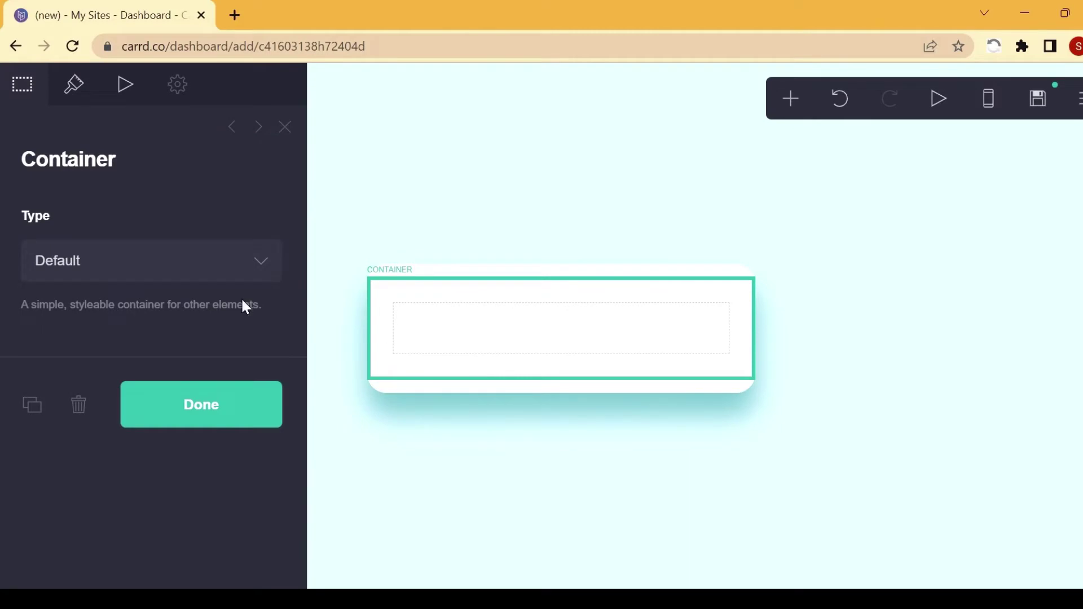
click(74, 84)
click(276, 227)
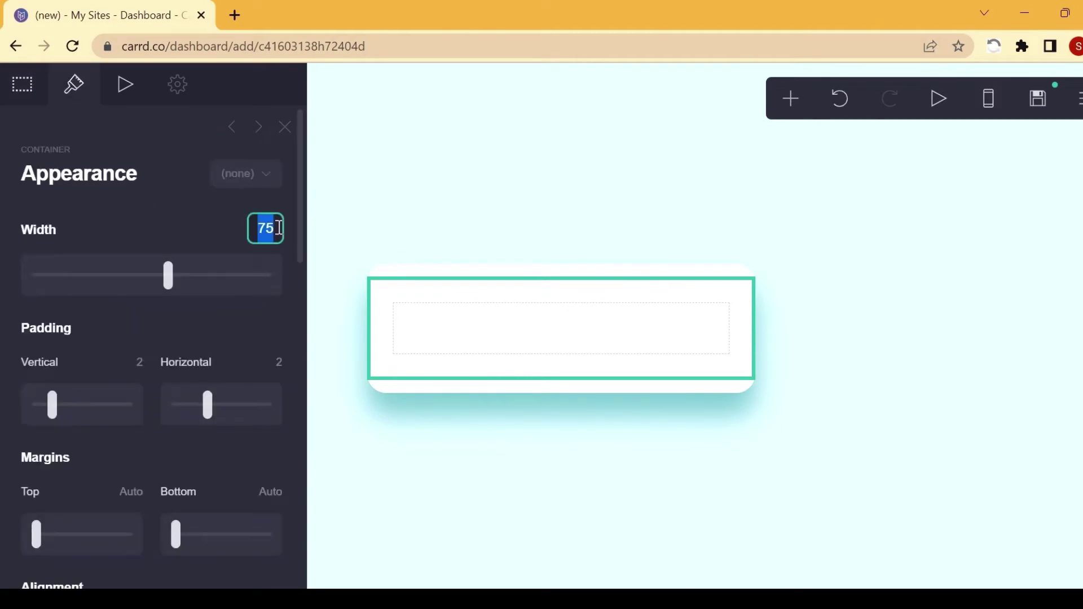
text(50)
key(Return)
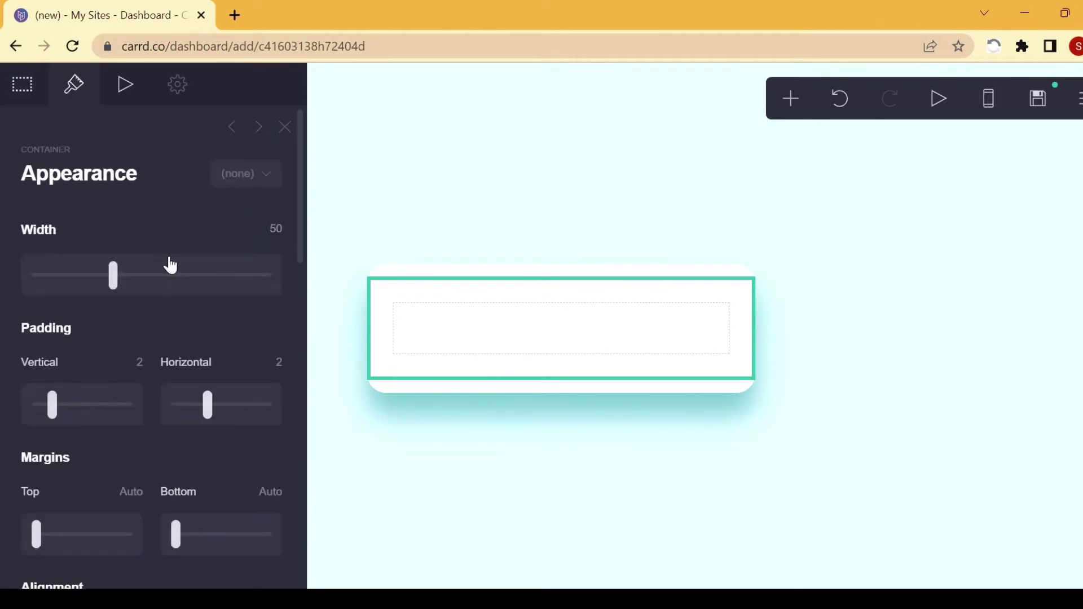
Set the container's vertical padding to Auto and its horizontal padding to 1.5.
drag(50, 415, 16, 412)
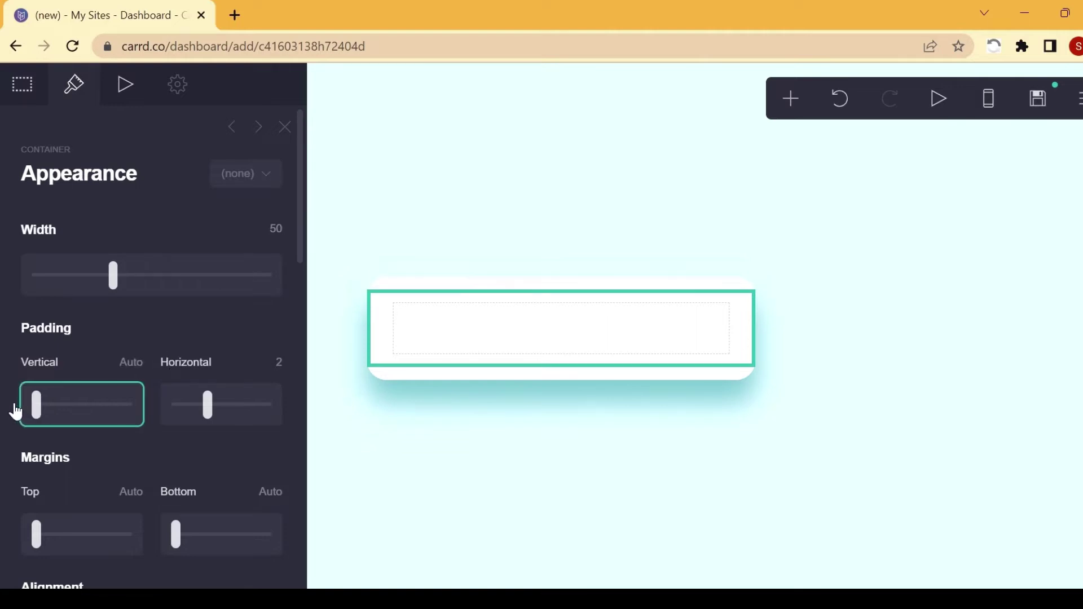
click(278, 364)
text(1.5)
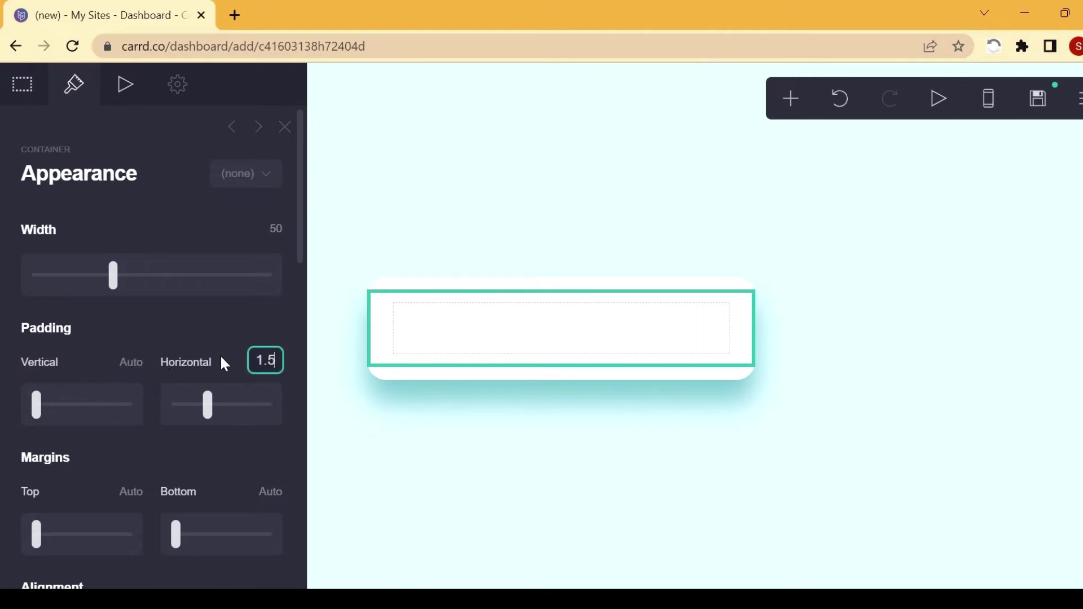
key(Return)
Set the container's top and bottom margins to 0.
scroll(175, 395, down, 4)
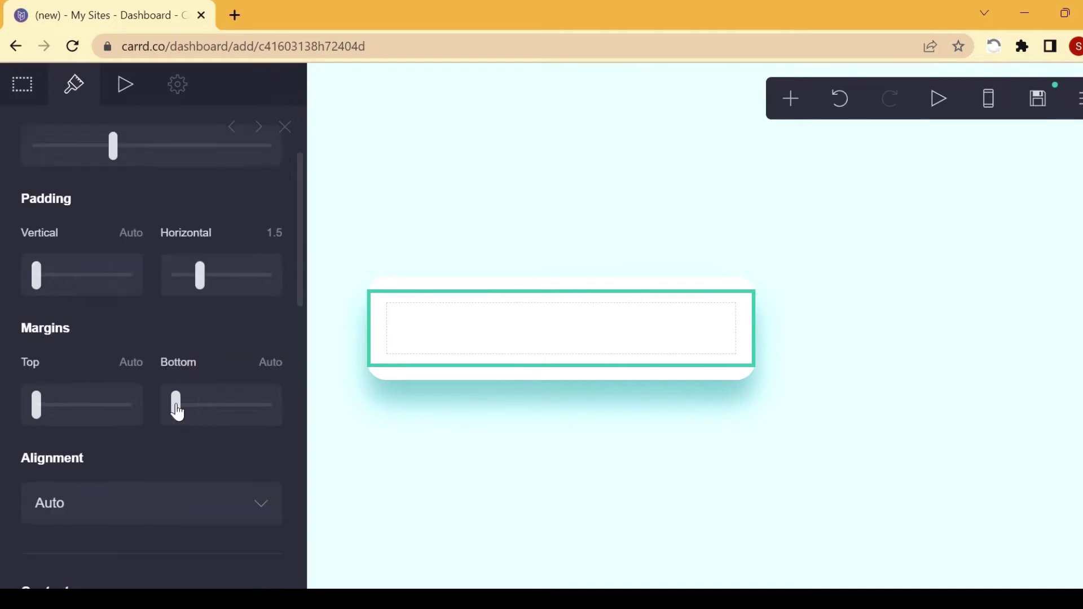
click(134, 288)
text(0)
key(Return)
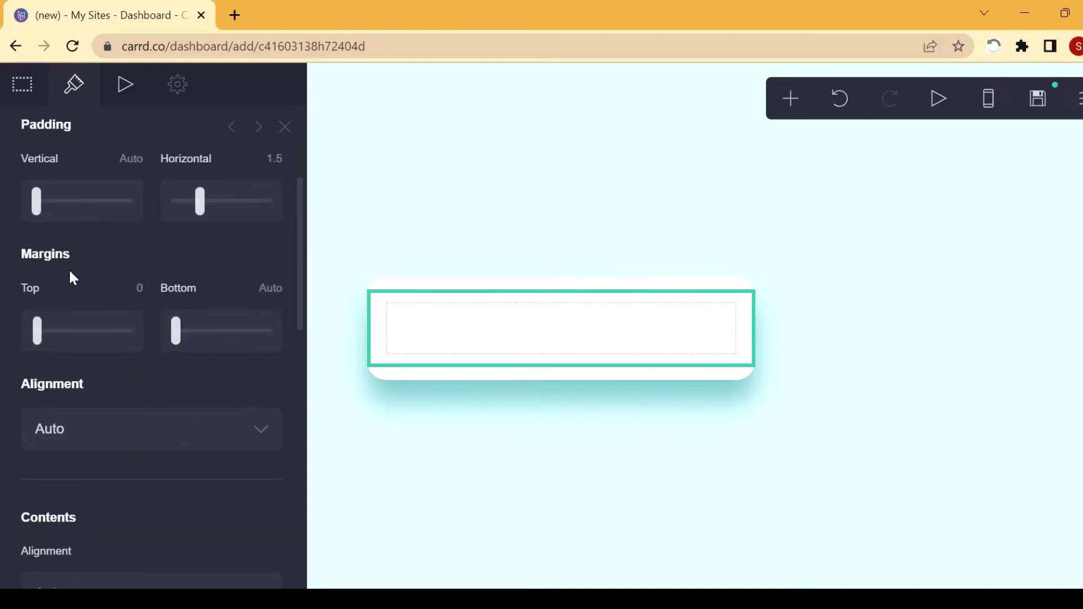
click(270, 287)
text(0)
key(Return)
scroll(204, 403, down, 5)
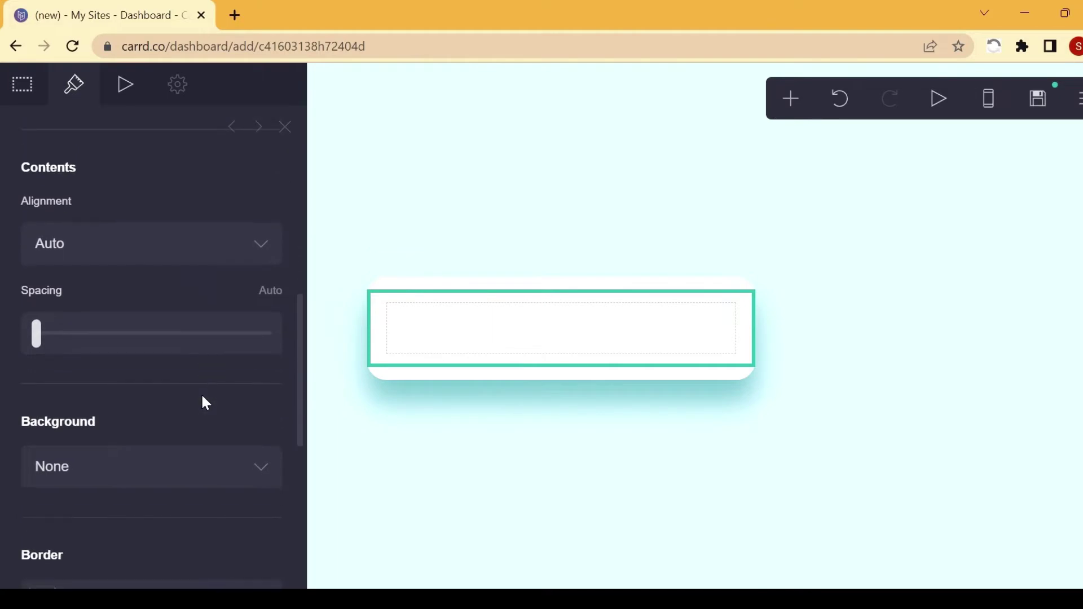
scroll(204, 403, down, 8)
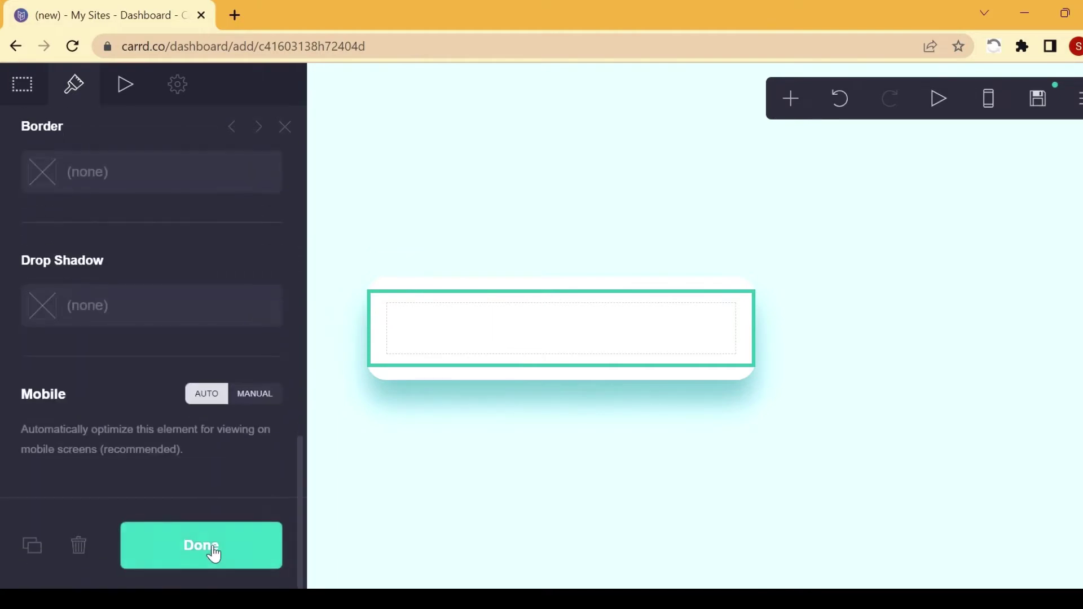
Finish the container settings, add an image element to the page and move it inside the container.
click(213, 552)
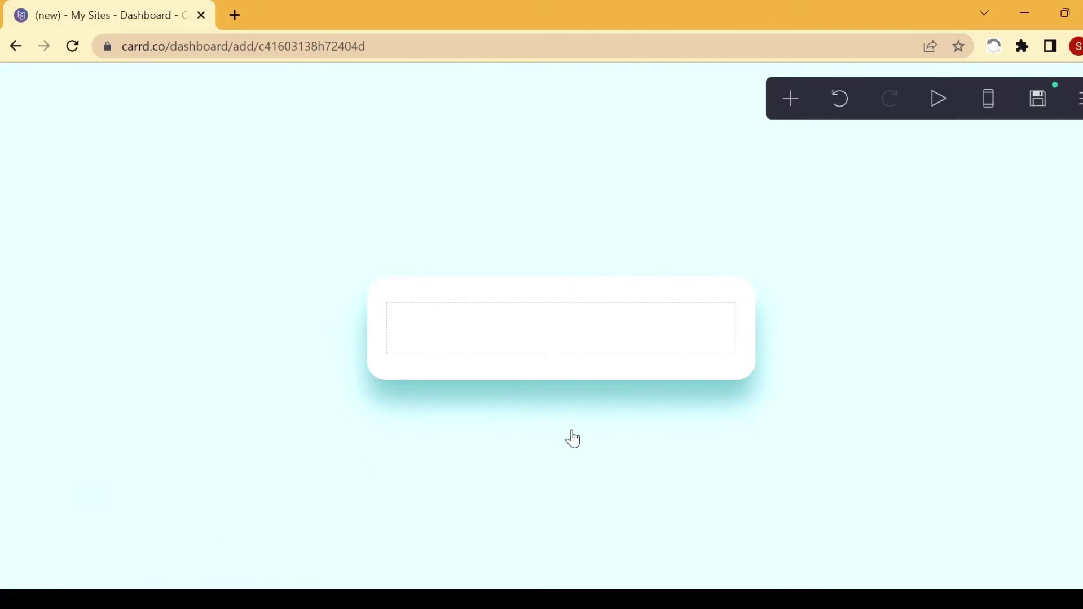
click(795, 98)
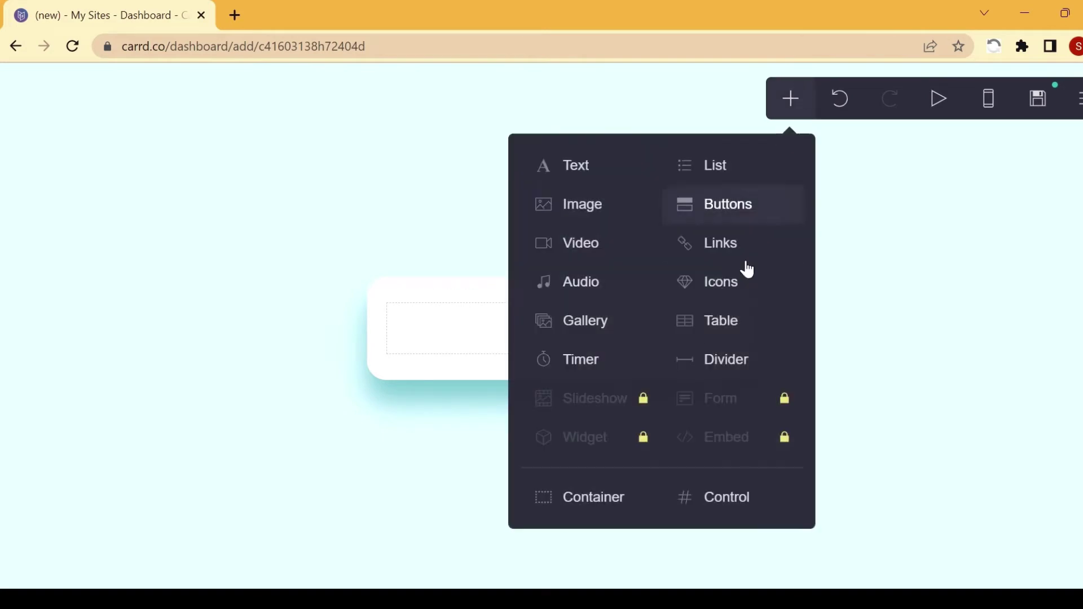
click(564, 219)
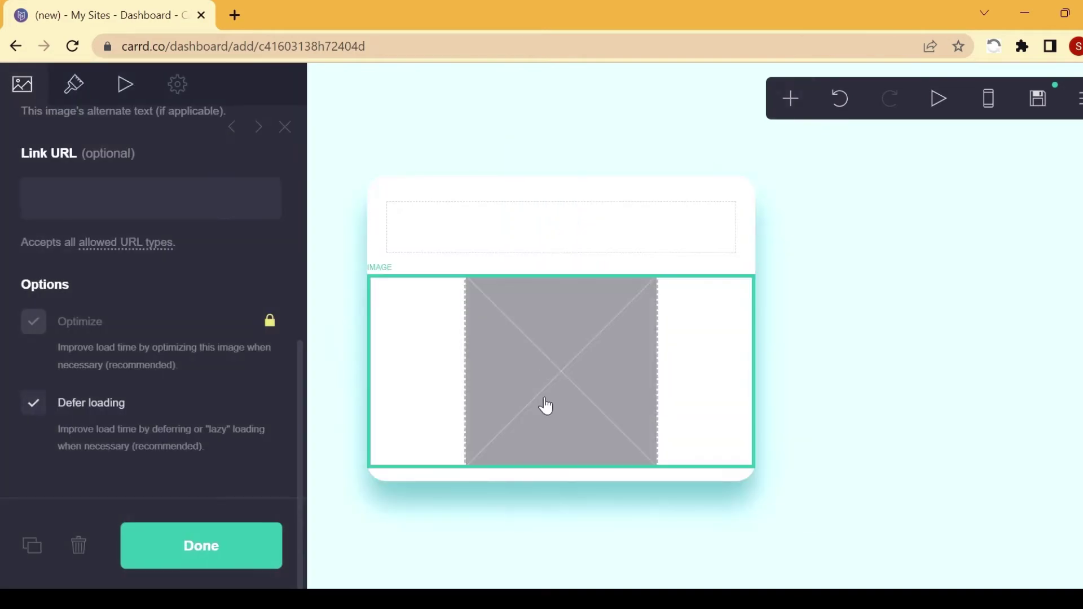
drag(547, 406, 493, 271)
scroll(86, 230, up, 6)
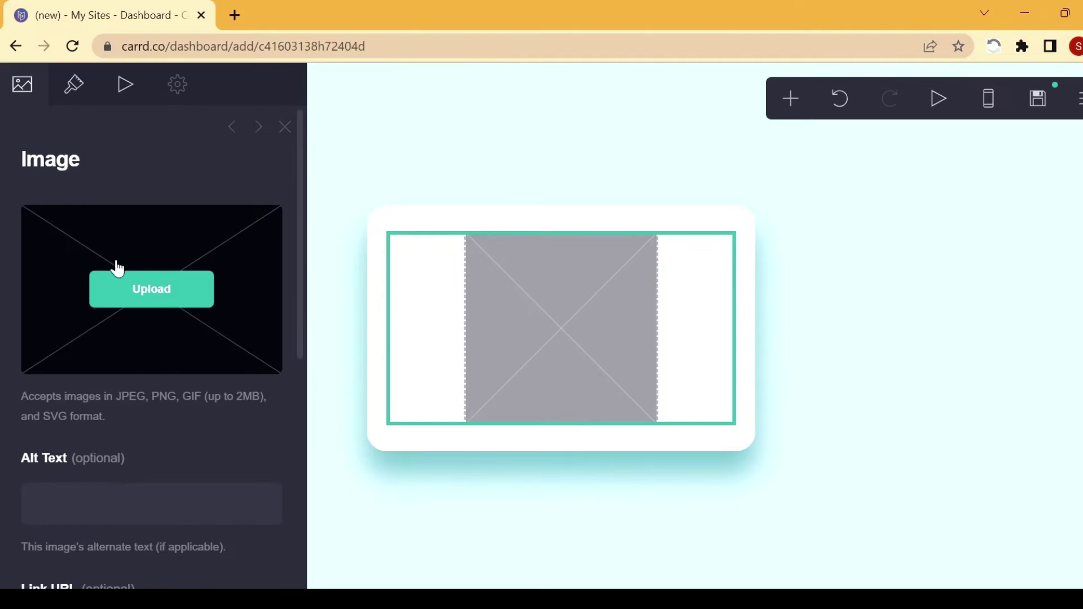
Upload the portrait photo to the image element, extend its crop to the full picture and accept it.
click(131, 289)
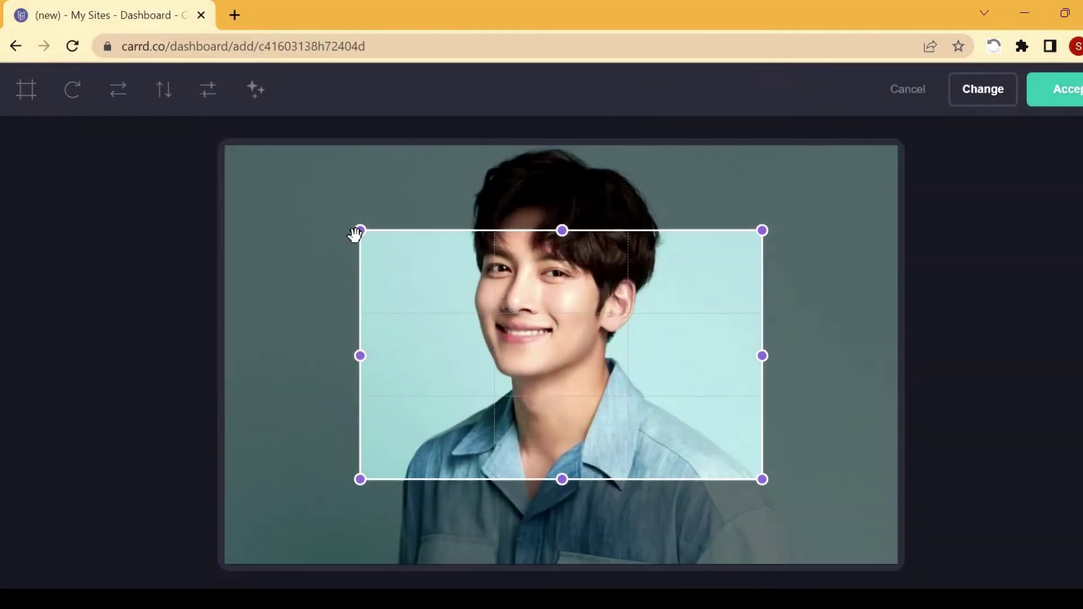
drag(361, 231, 180, 128)
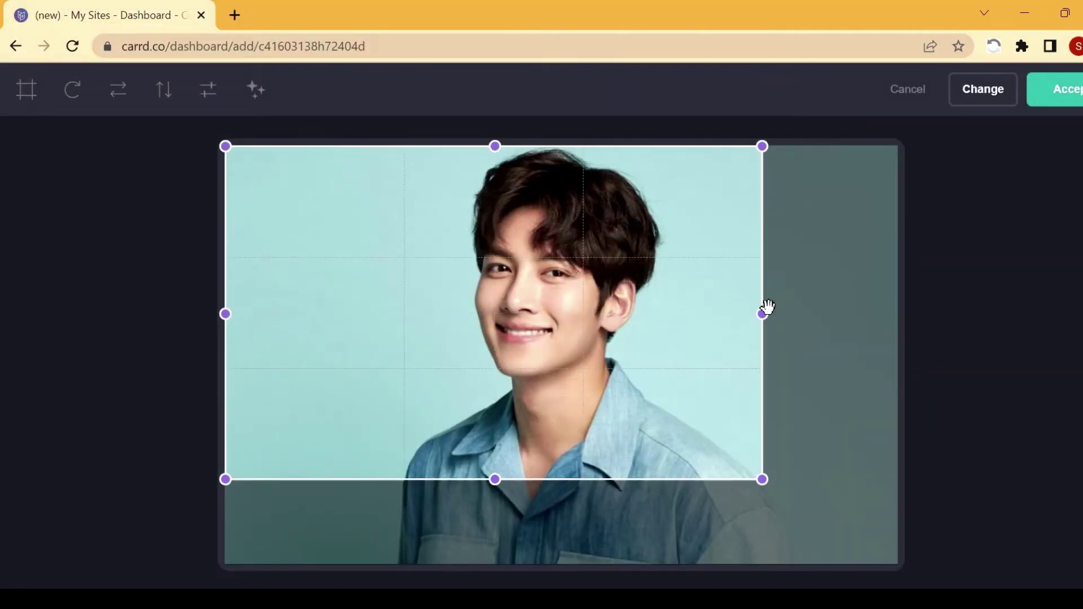
drag(768, 307, 939, 448)
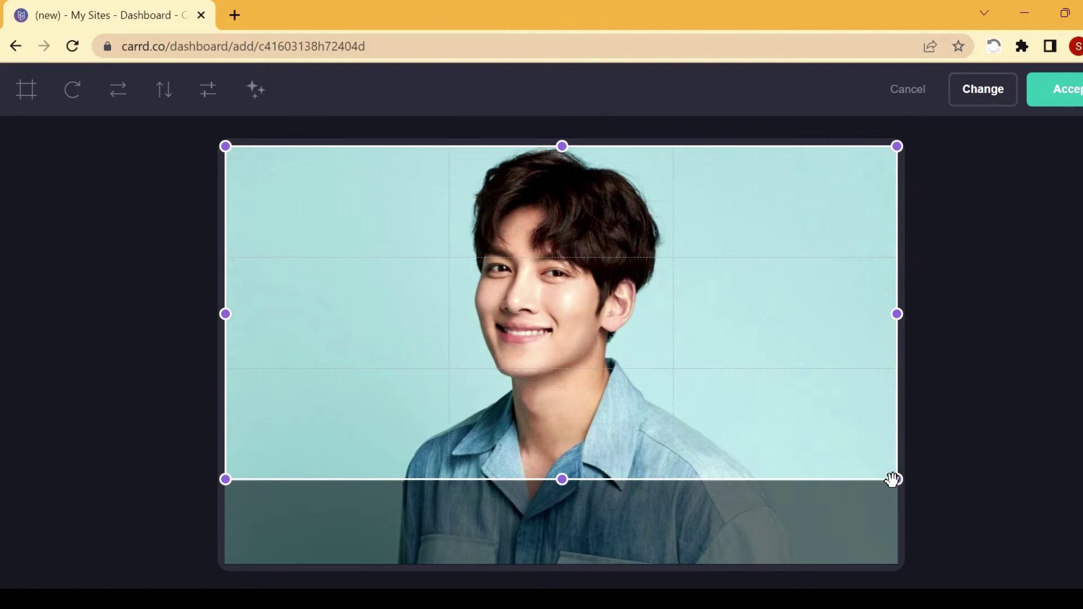
drag(893, 480, 903, 585)
click(1065, 93)
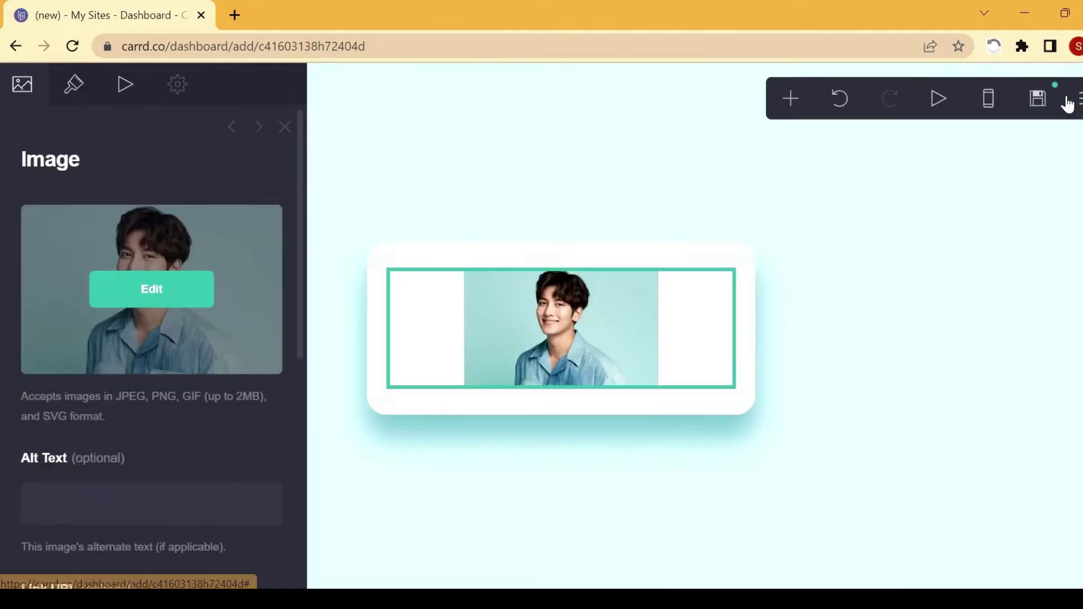
Set the image's width and height both to 18 in its appearance settings.
scroll(106, 321, down, 7)
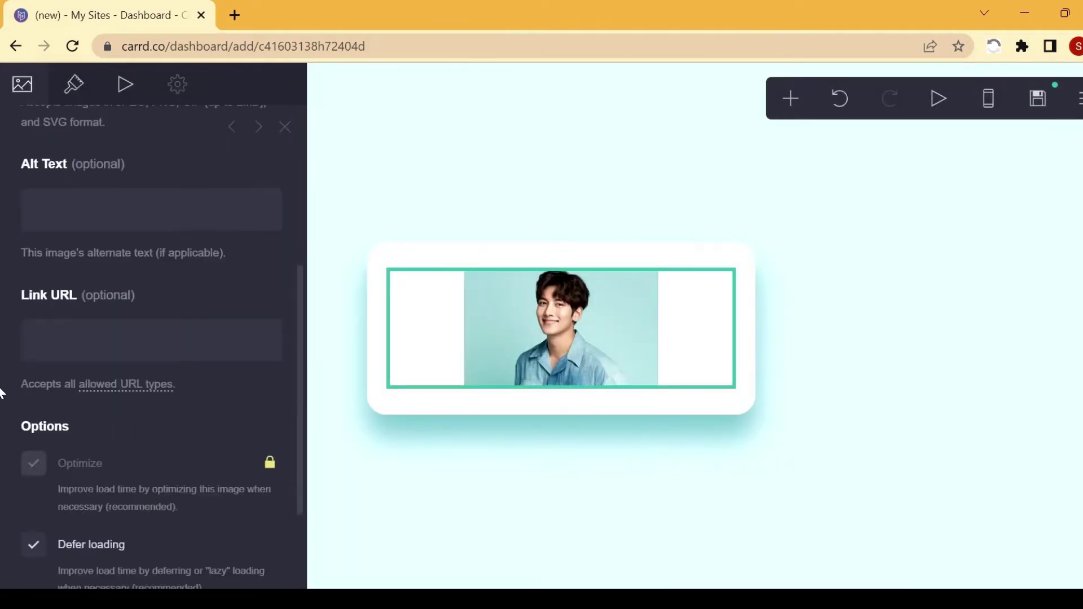
click(76, 86)
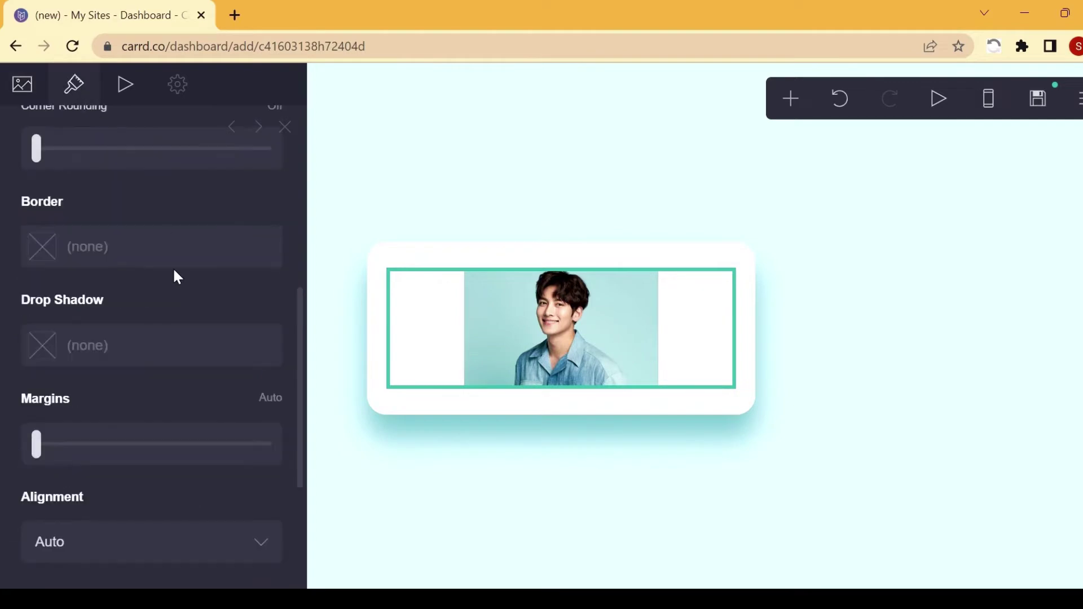
scroll(174, 273, up, 5)
click(278, 229)
text(18)
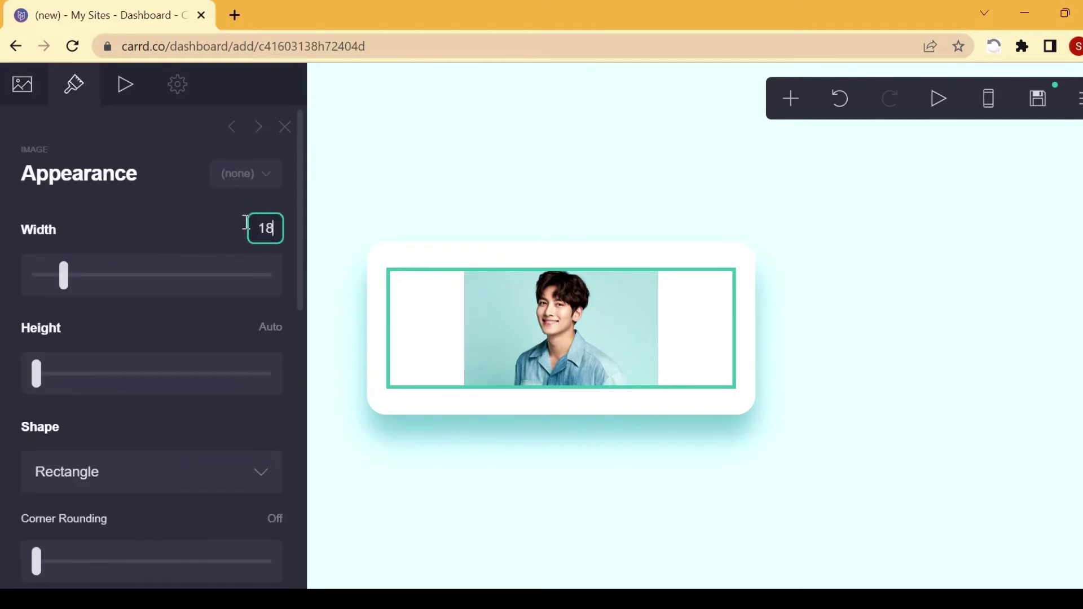
key(Return)
click(272, 326)
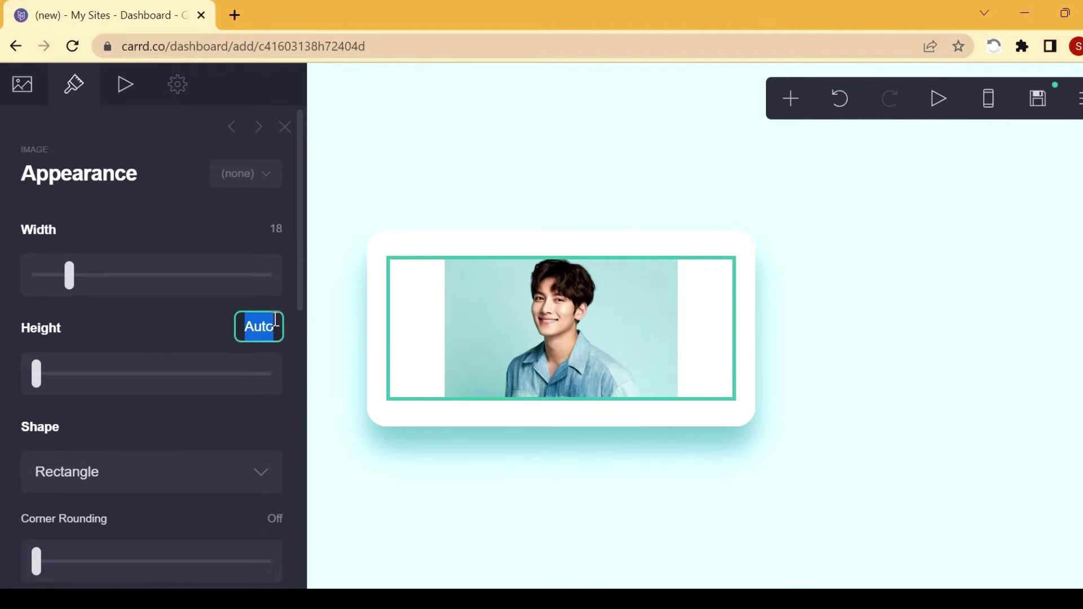
text(18)
key(Return)
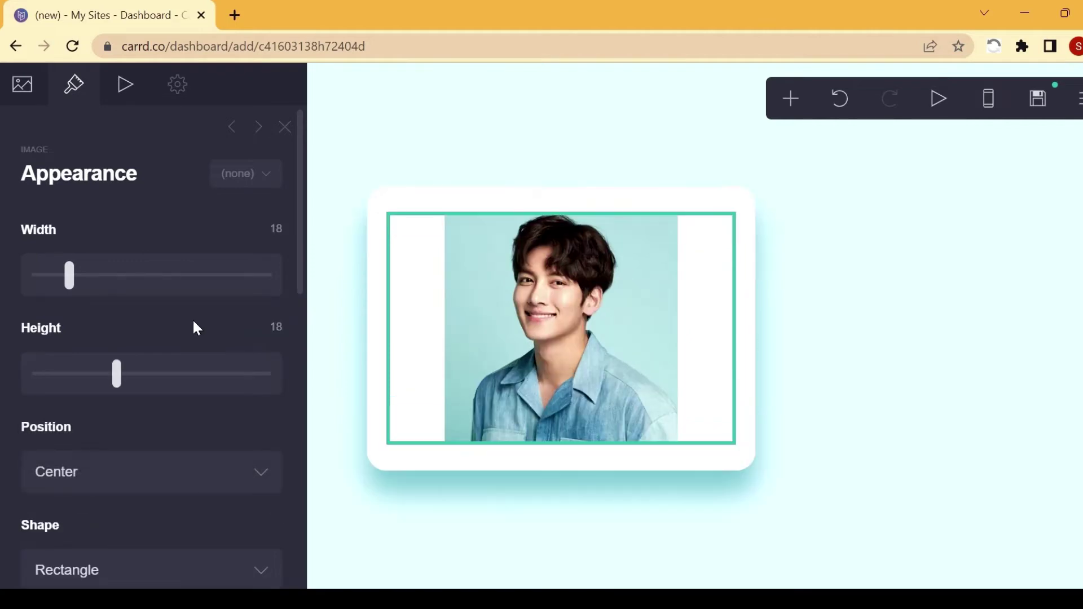
Change the image's shape to Circle and give it a border in color #00F0FF.
scroll(194, 323, down, 3)
click(170, 290)
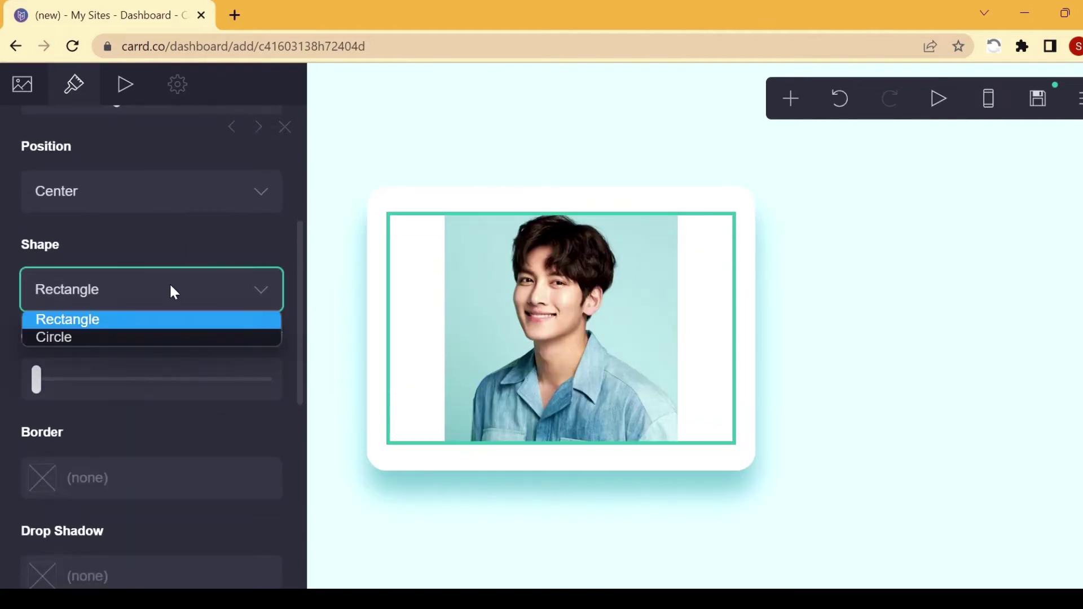
click(176, 338)
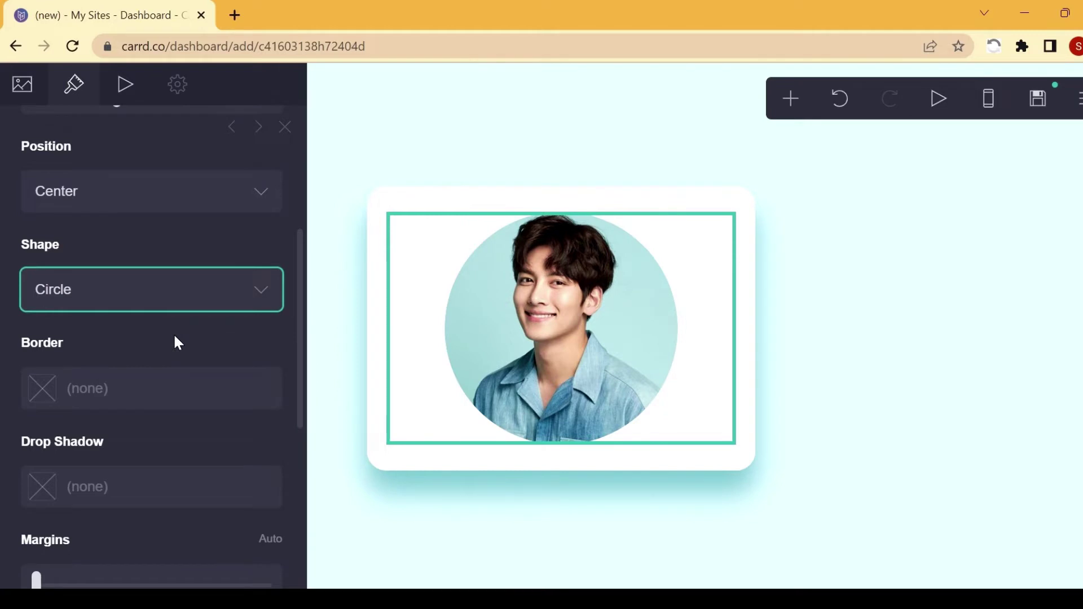
click(37, 386)
text(#)
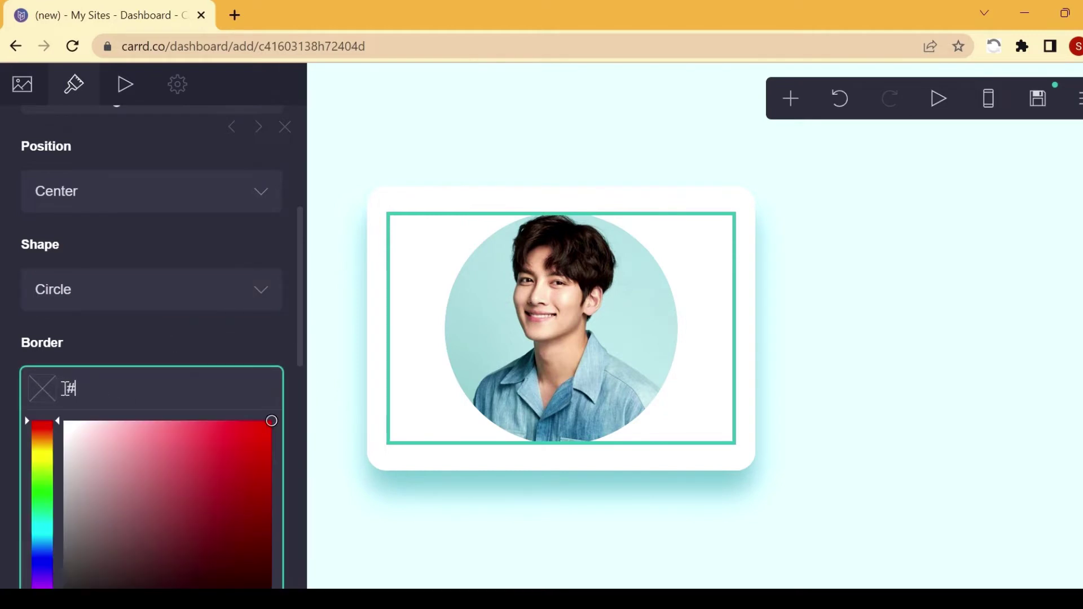
text(00F0FF)
click(2, 370)
scroll(6, 404, down, 1)
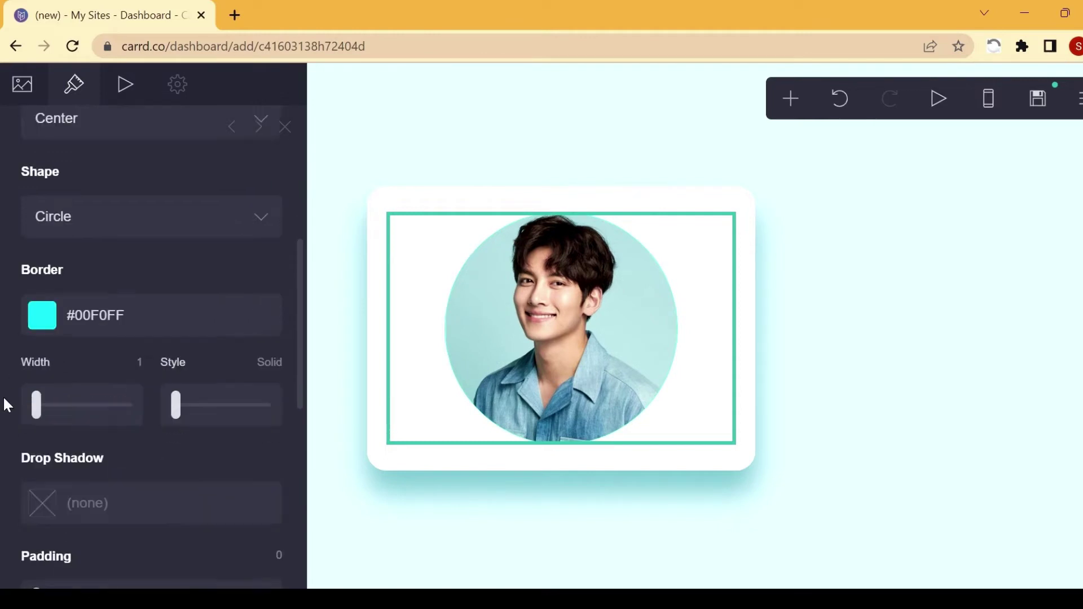
Switch the image's mobile settings to Manual and set the mobile width and height both to 20.
scroll(7, 405, down, 7)
click(241, 398)
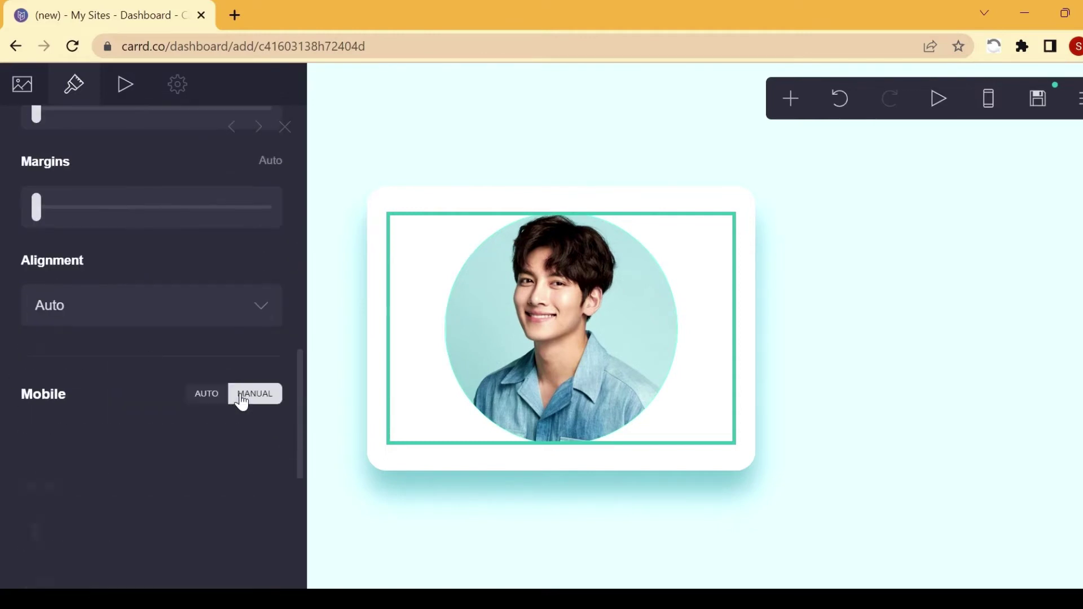
scroll(120, 363, down, 3)
click(273, 324)
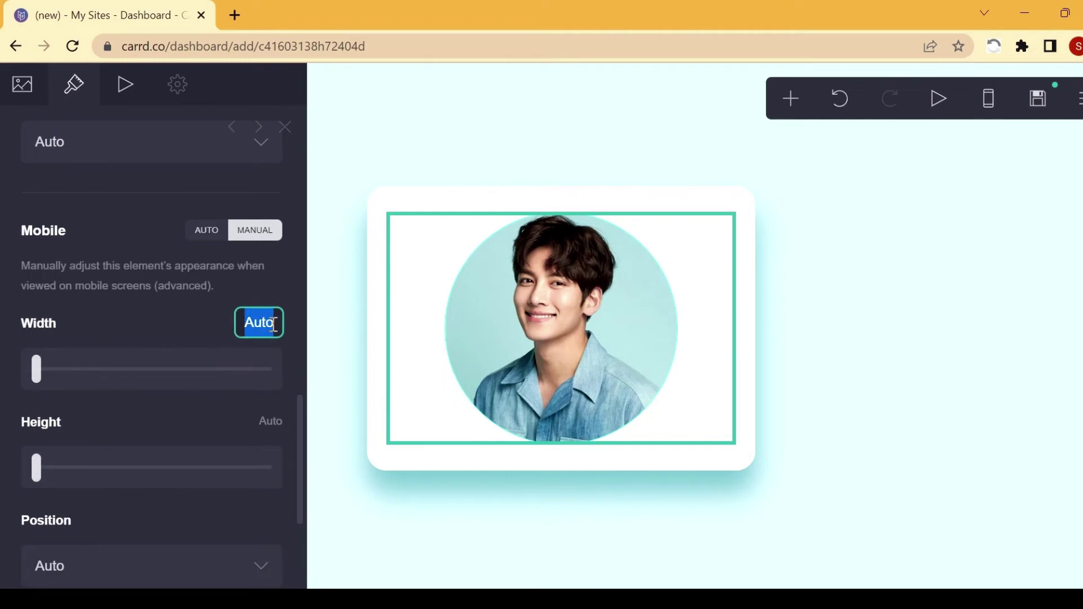
text(20)
click(189, 318)
click(273, 422)
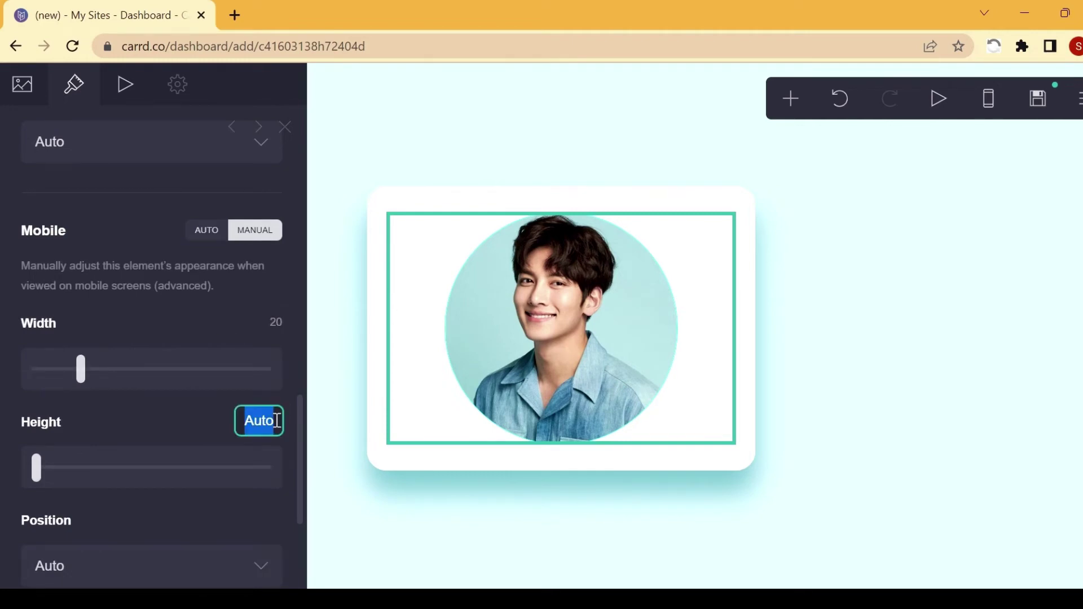
text(20)
click(187, 422)
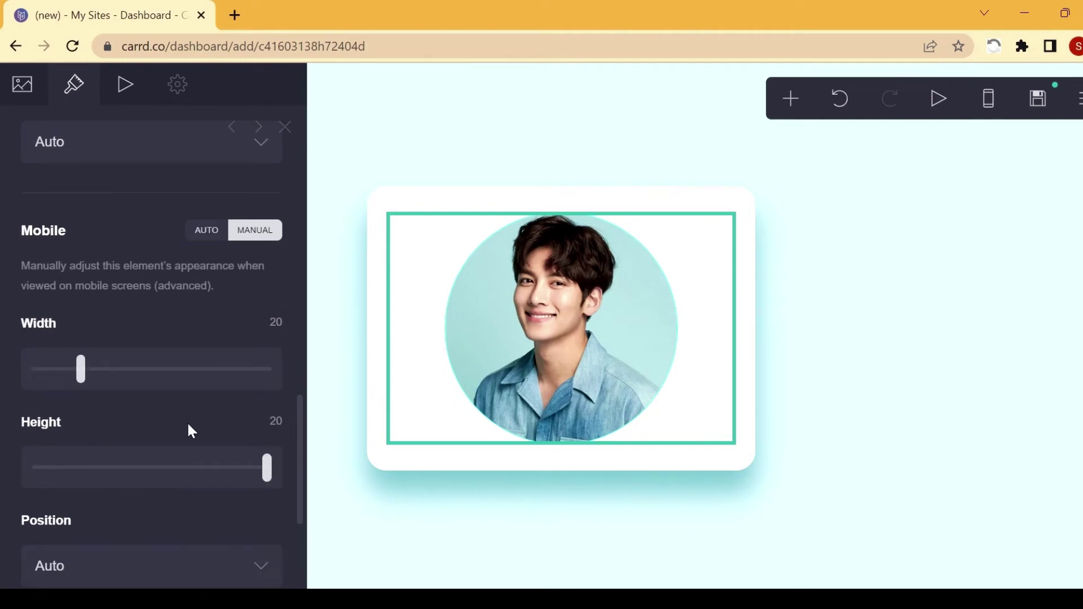
Set the image's mobile position to Top and finish the image settings.
scroll(187, 422, down, 4)
click(124, 336)
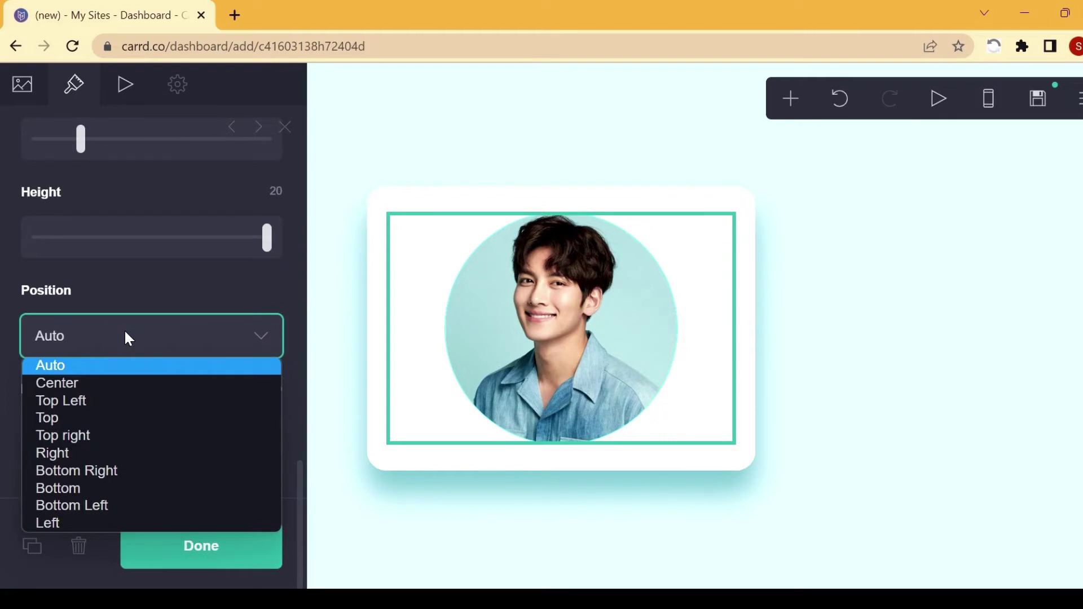
click(122, 417)
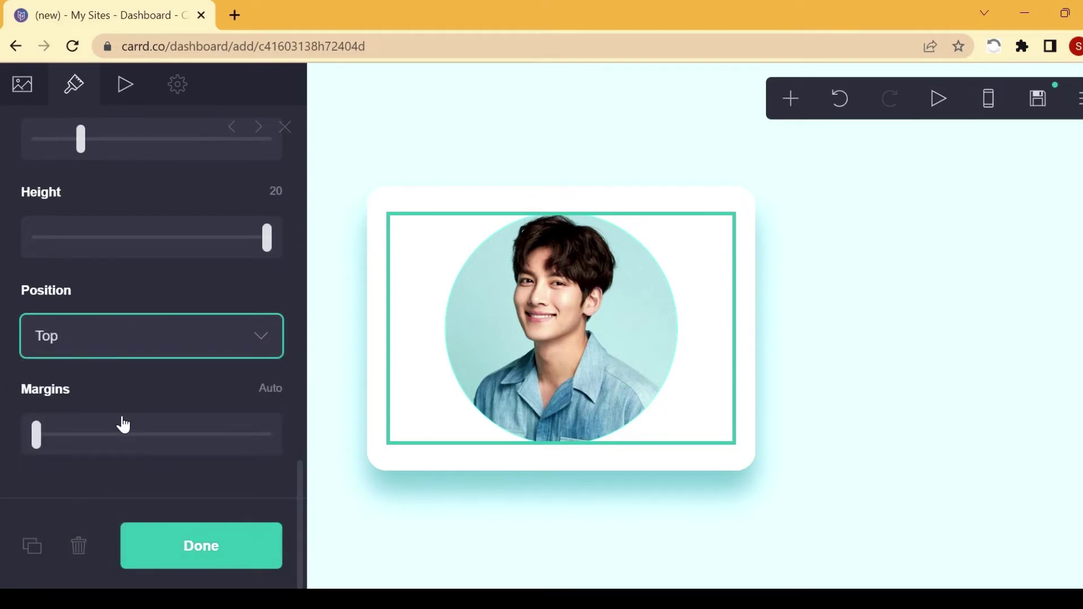
click(204, 545)
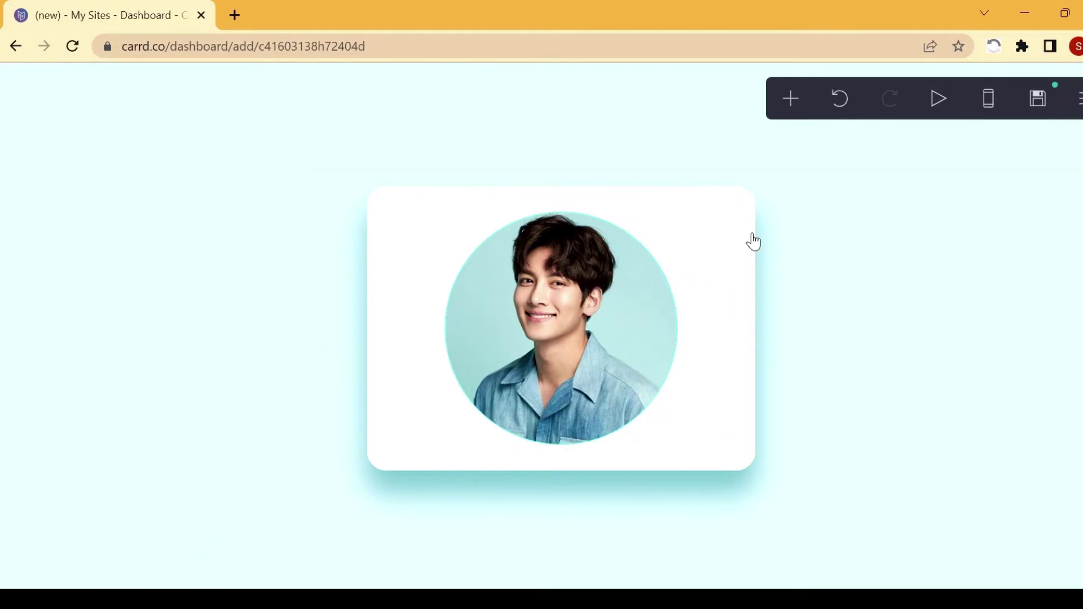
Add a text element below the image and replace its placeholder with "JI CHANG WOOK".
click(791, 99)
click(597, 170)
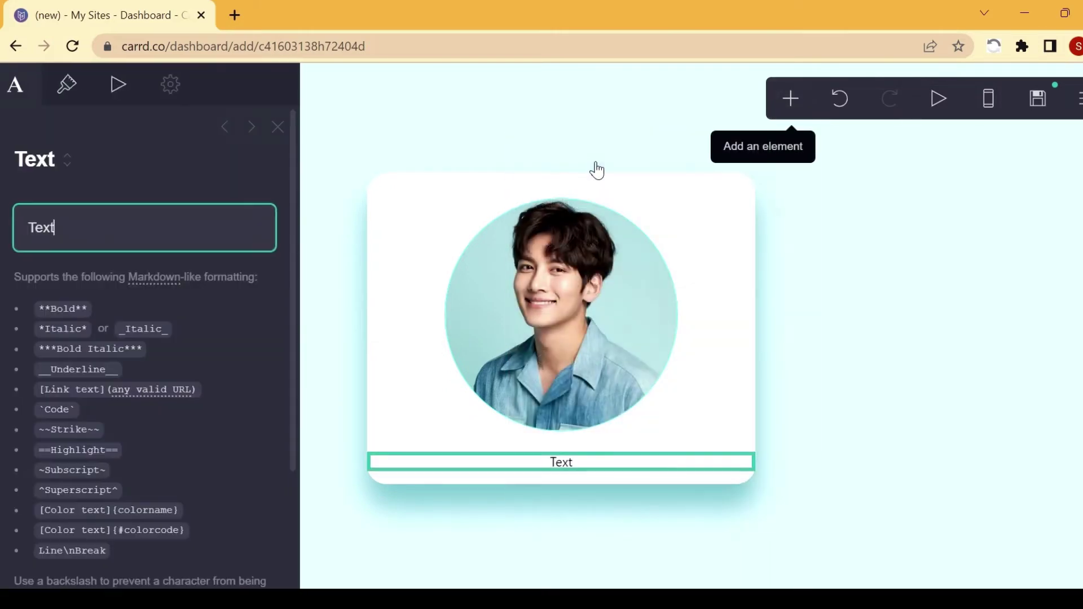
drag(82, 236, 3, 220)
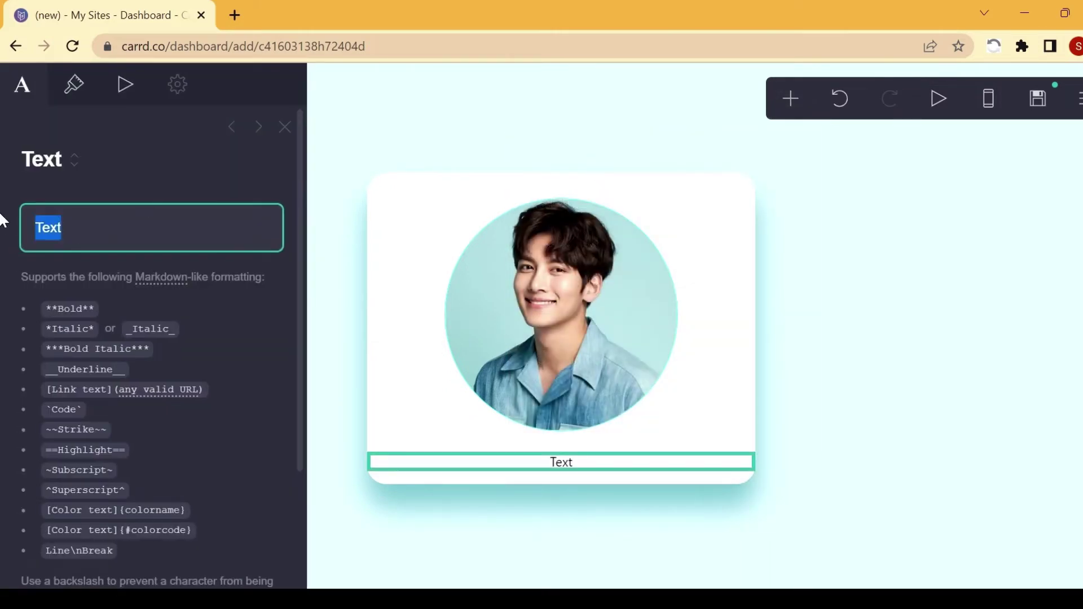
text(JI CHANG)
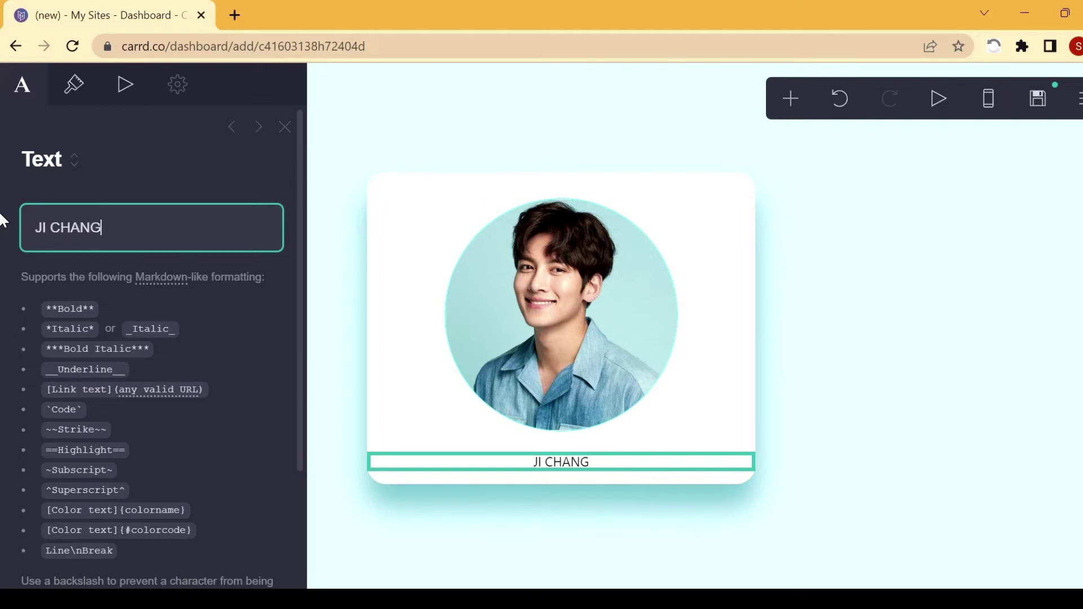
text( WOOK)
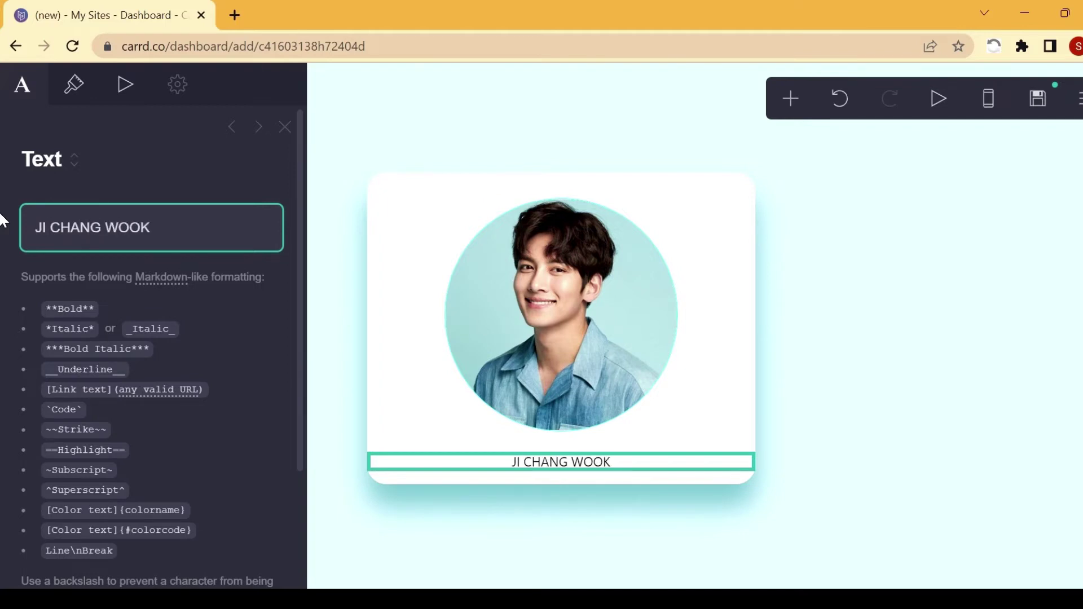
Format the name text in the Spartan font with size 1.5 and Bold weight.
click(74, 85)
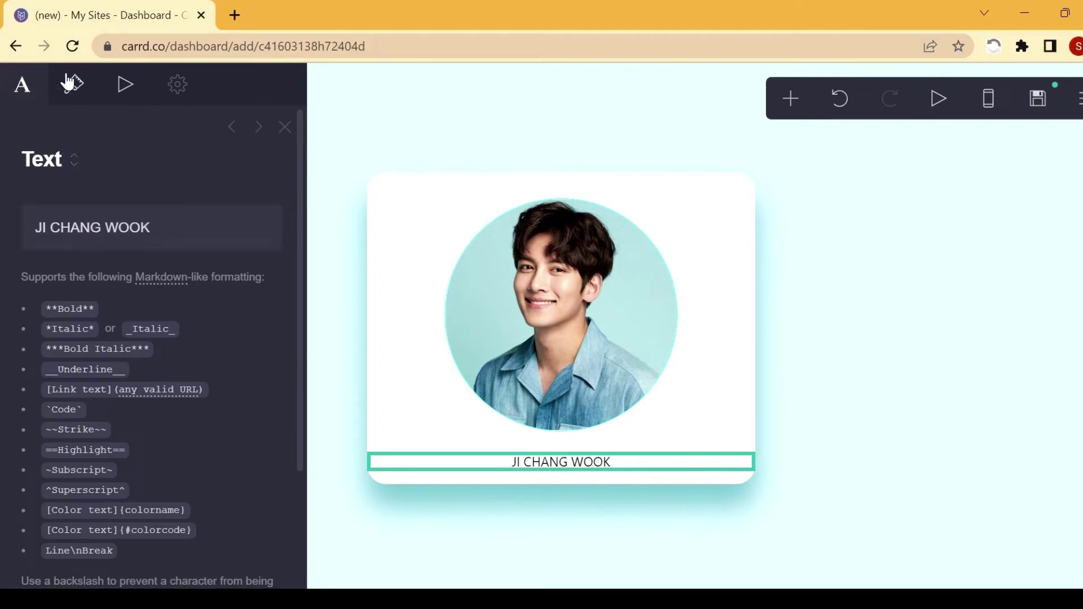
click(103, 374)
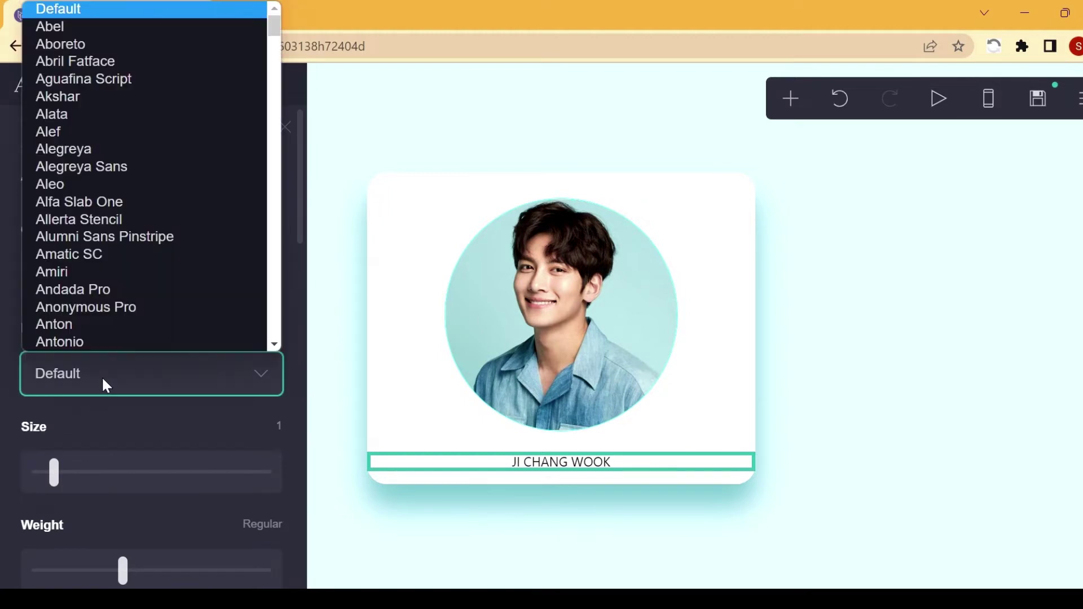
text(spartan)
key(Return)
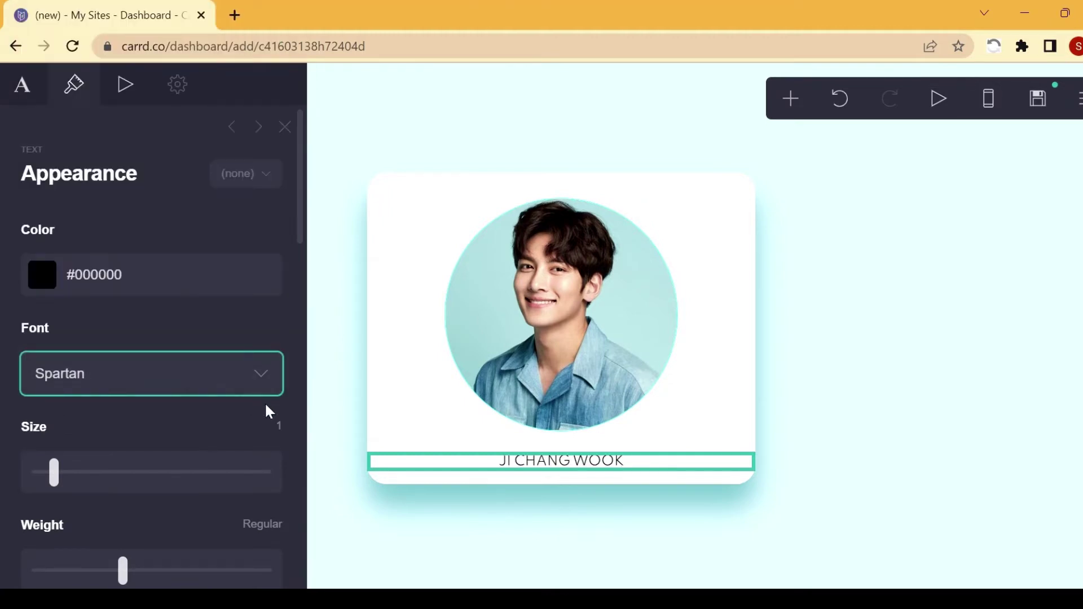
click(279, 426)
text(1.5)
key(Return)
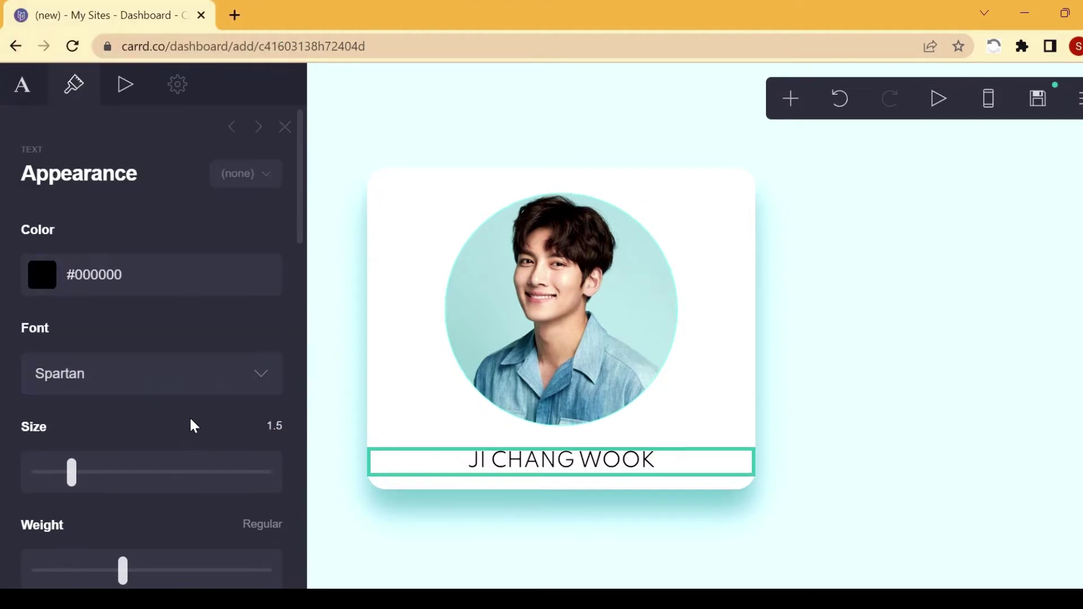
scroll(189, 423, down, 4)
drag(125, 345, 207, 347)
Apply a gradient in #00F0FF to the name text and finish its appearance settings.
scroll(169, 394, down, 3)
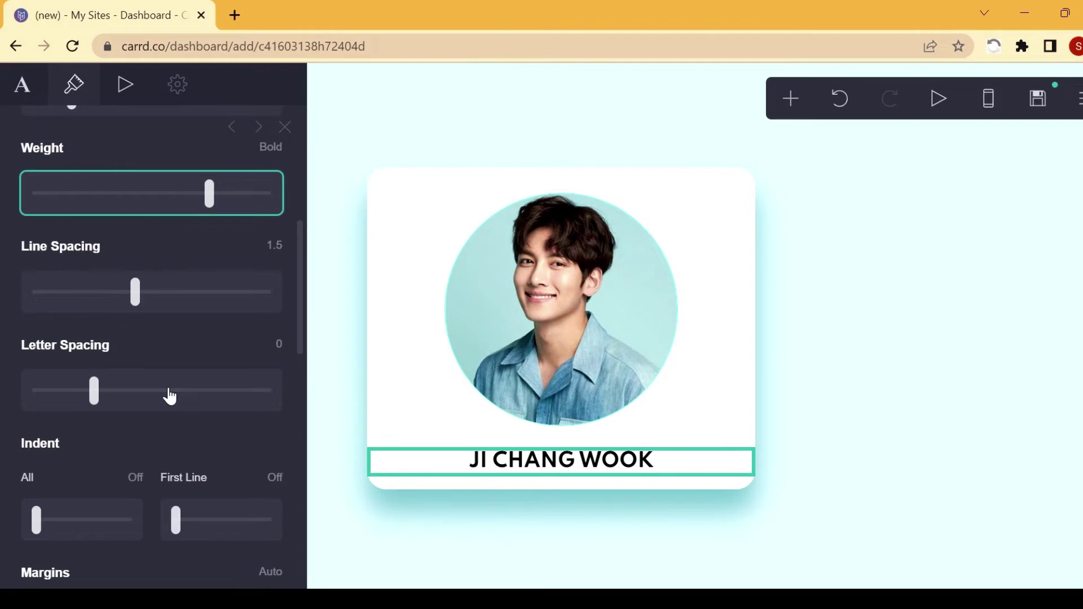
scroll(169, 395, down, 8)
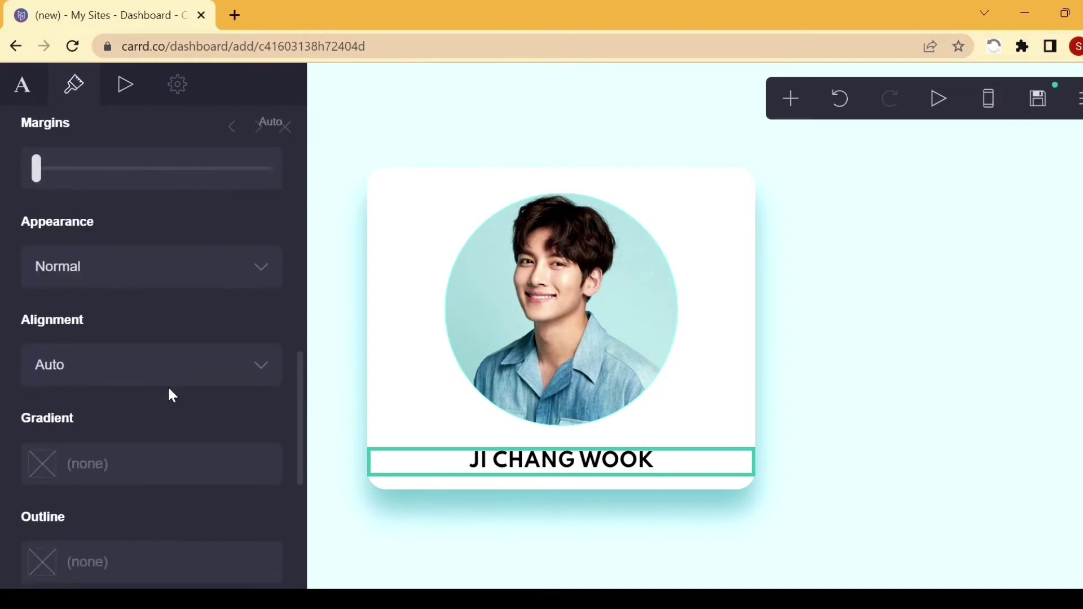
scroll(169, 393, down, 4)
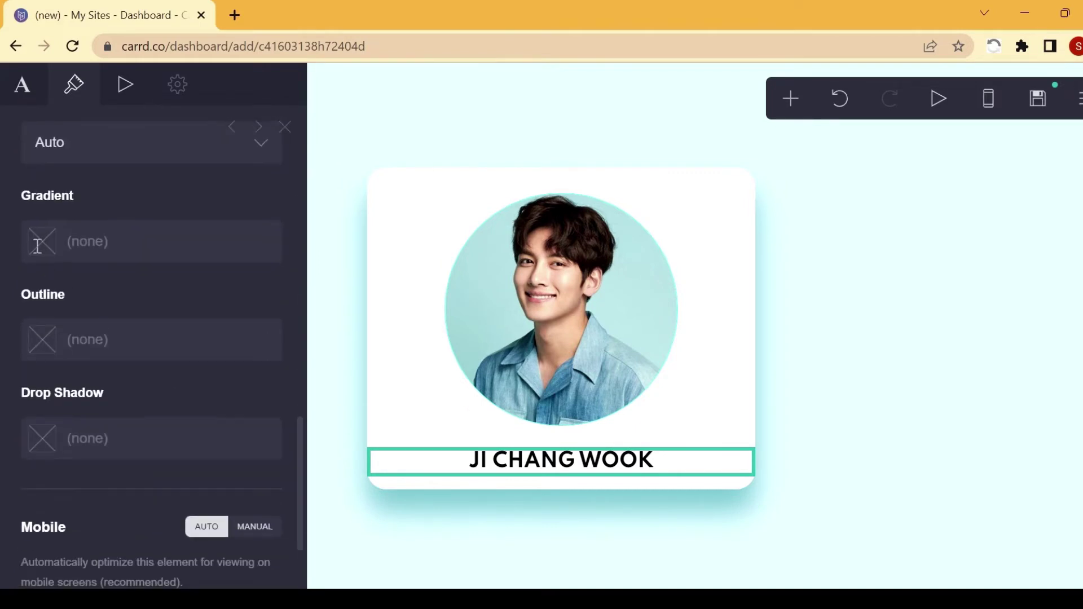
click(38, 243)
text(#00F)
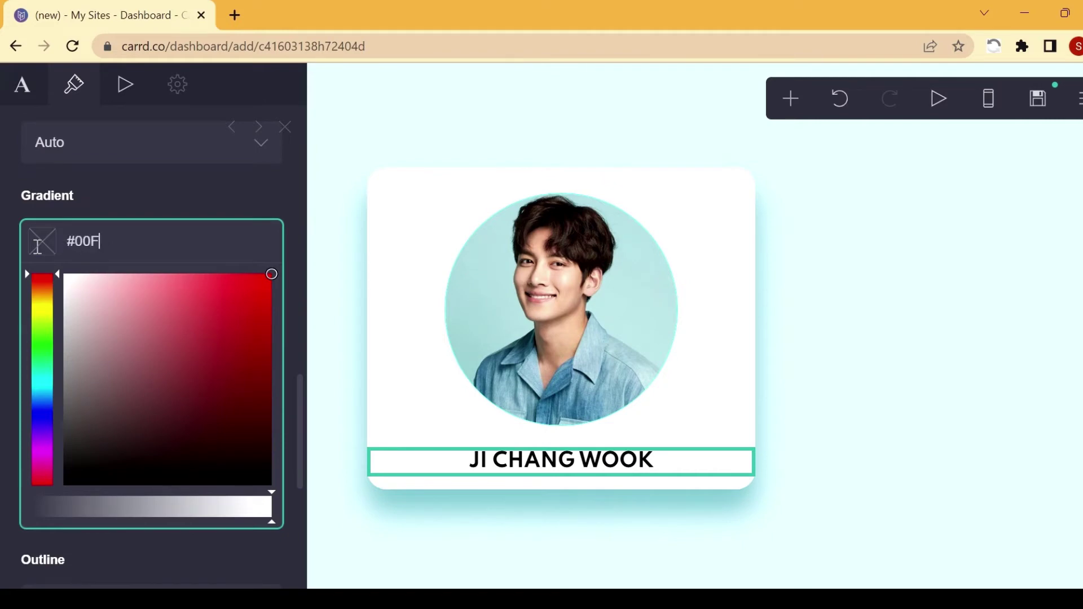
text(0FF)
click(5, 276)
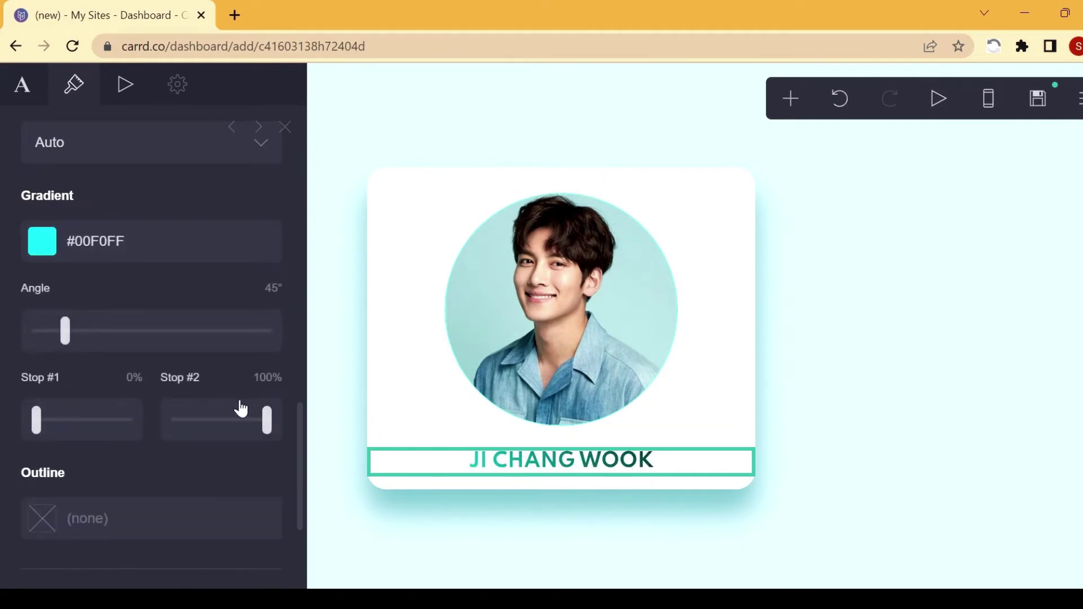
scroll(1, 414, down, 3)
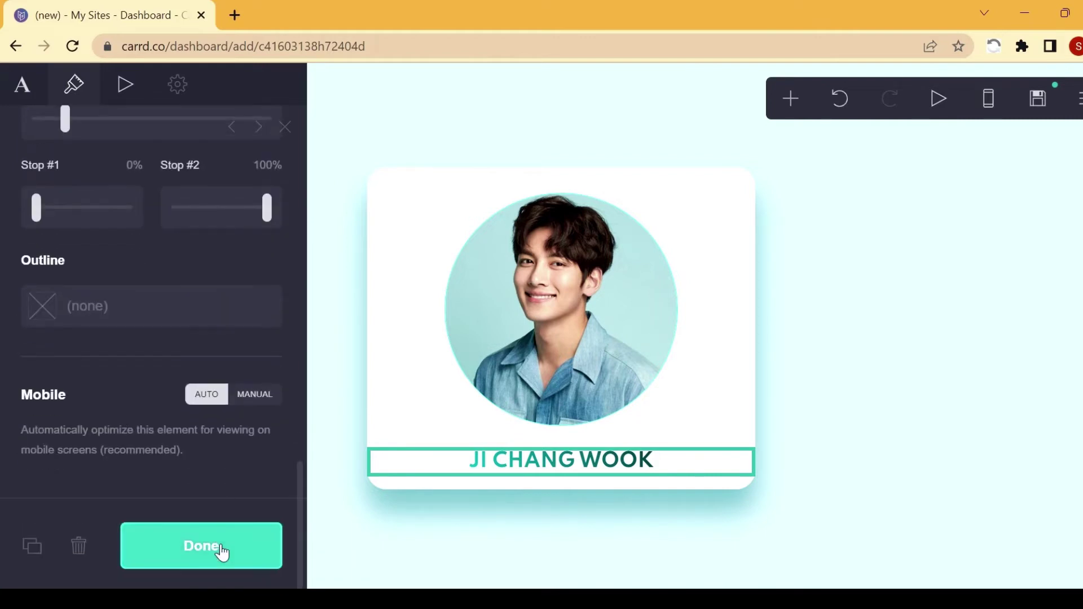
click(217, 550)
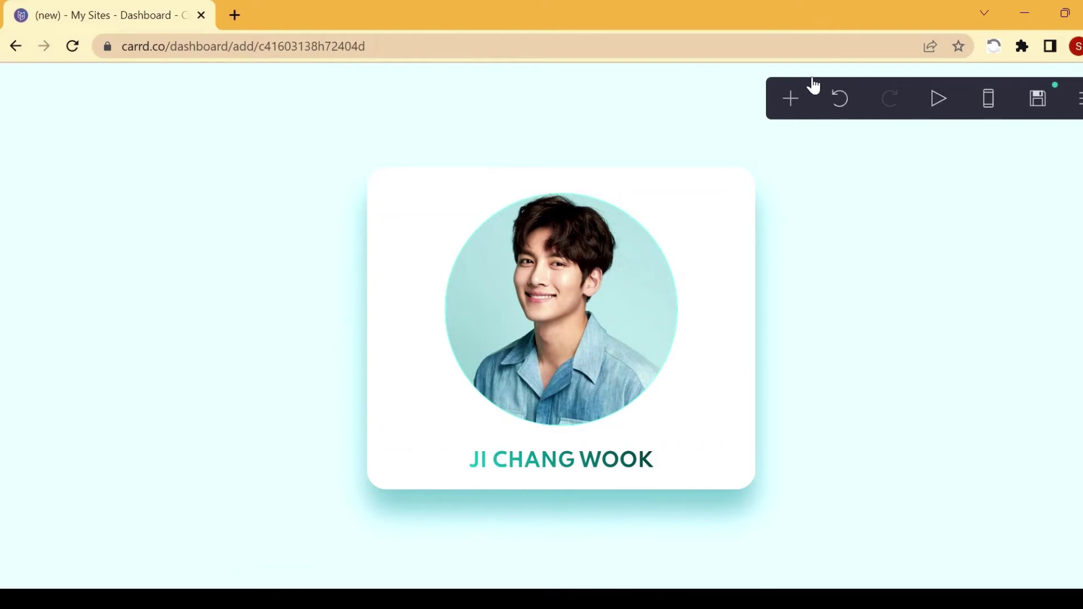
Add a text element below the name and replace its placeholder with "Ji Chang Wook is a South Korean drama actor".
click(791, 99)
click(536, 174)
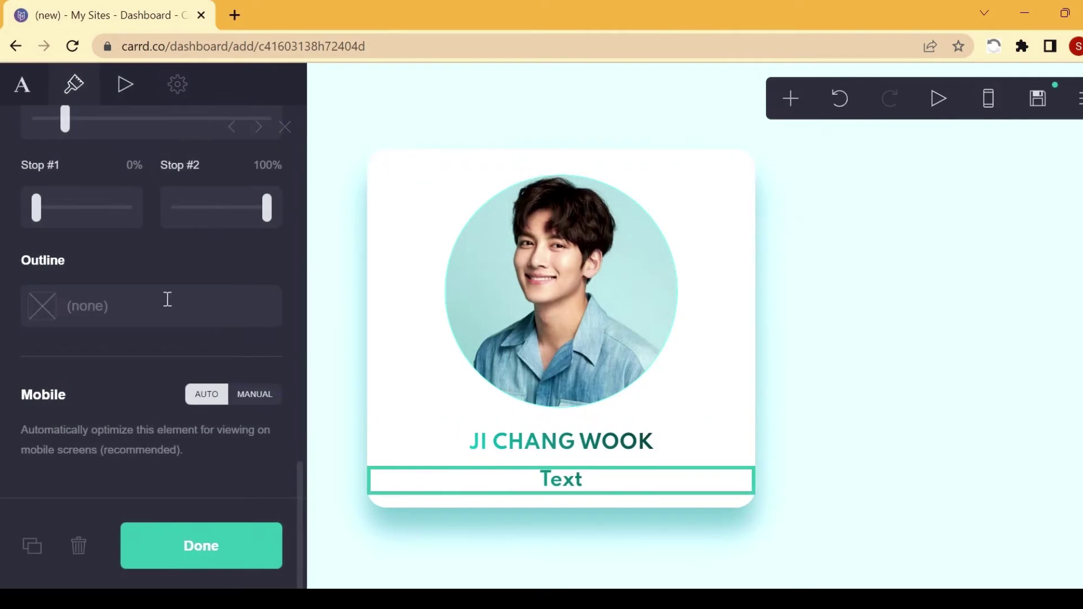
scroll(2, 248, up, 5)
click(21, 87)
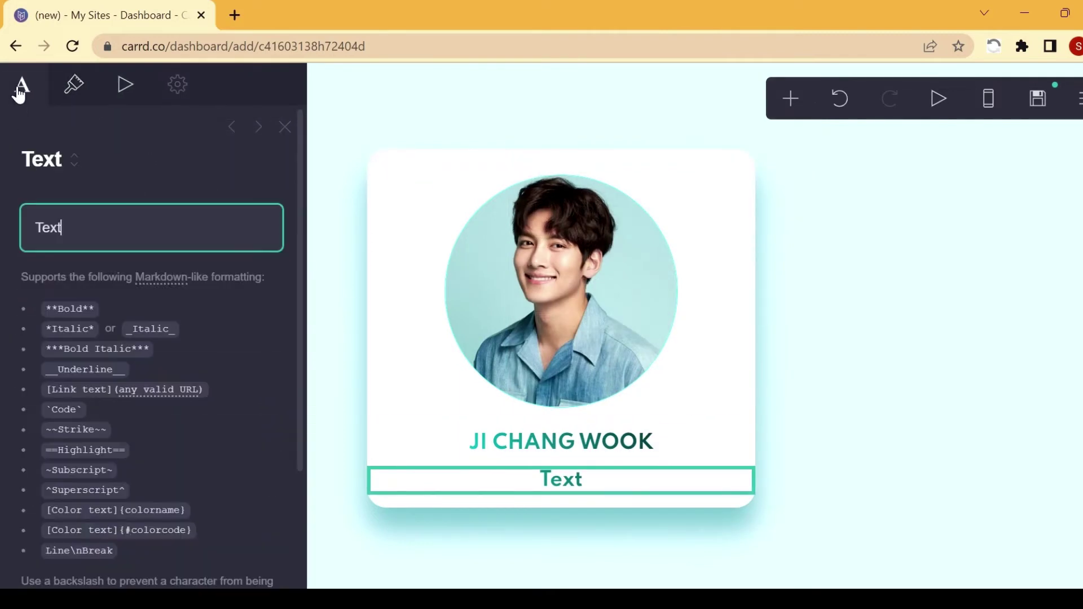
drag(82, 230, 2, 208)
text(J)
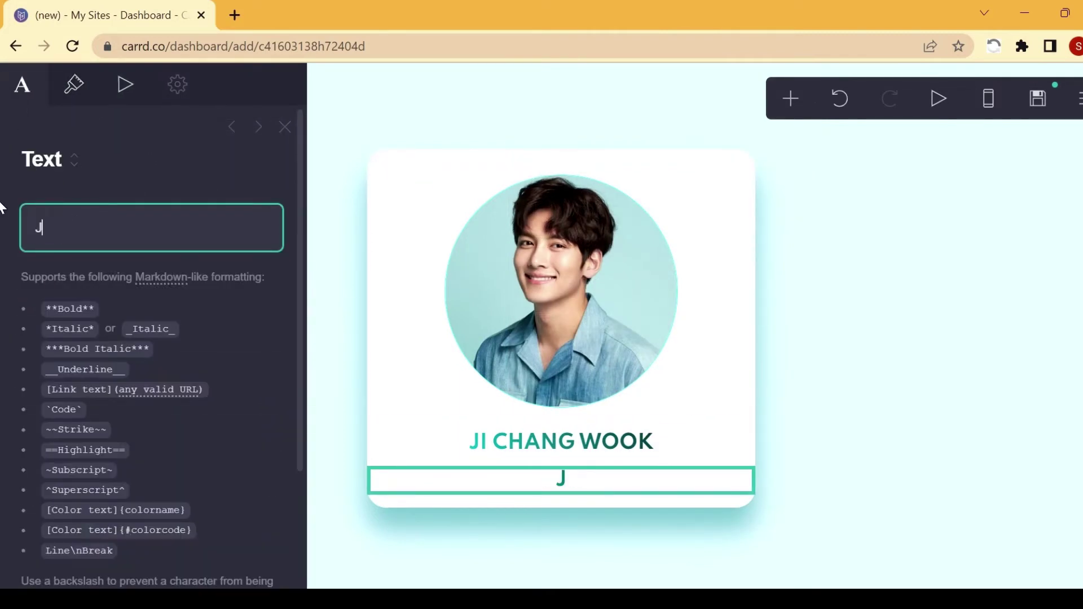
text(i Chang Wook)
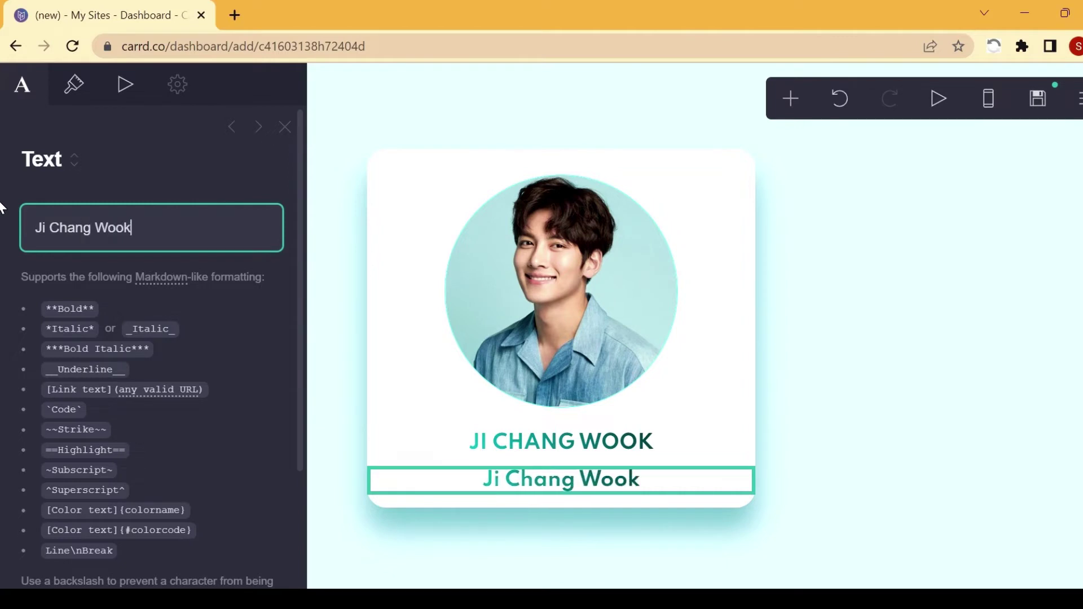
text( is a)
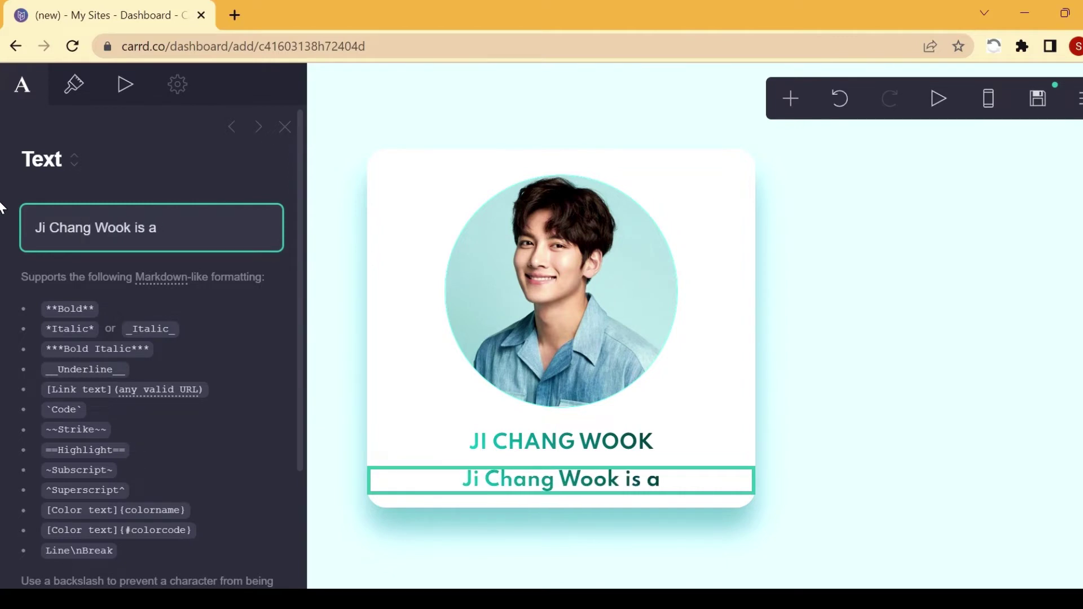
text( South Kor)
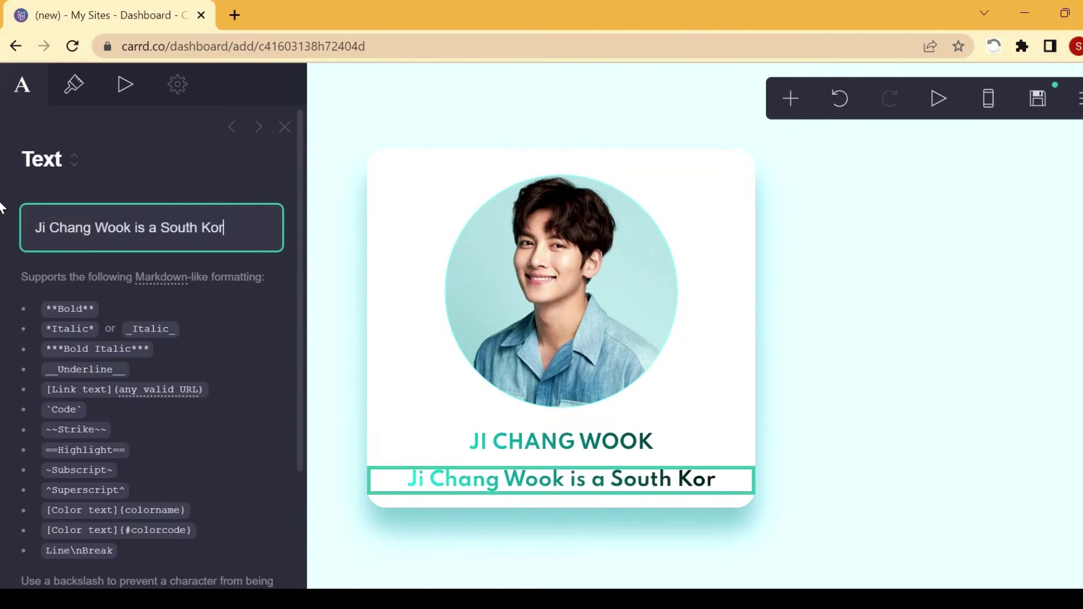
text(ean Dr)
key(BackSpace)
key(BackSpace)
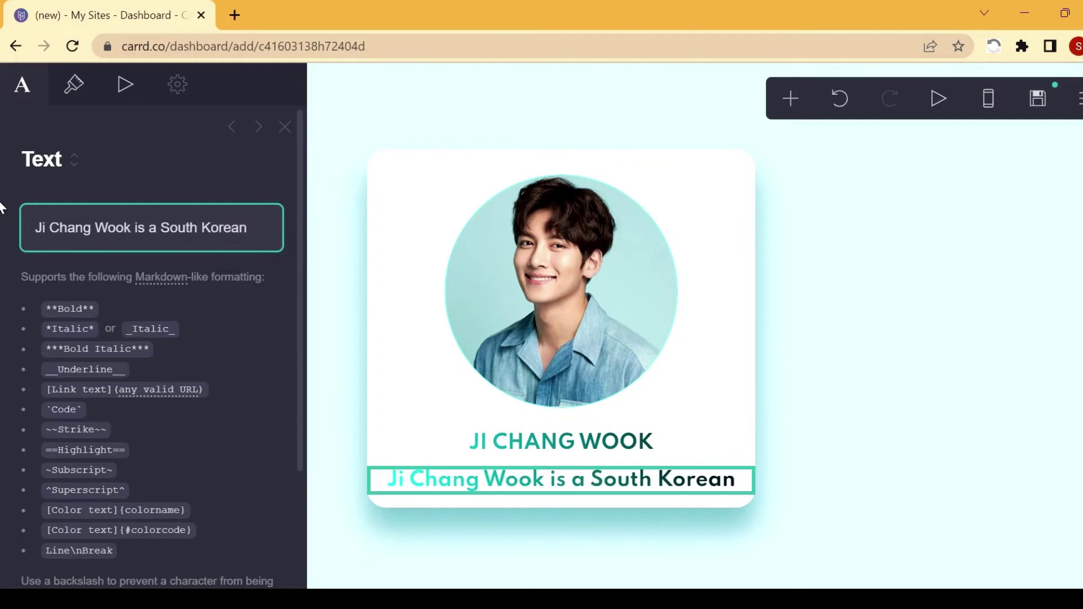
text(drama actor)
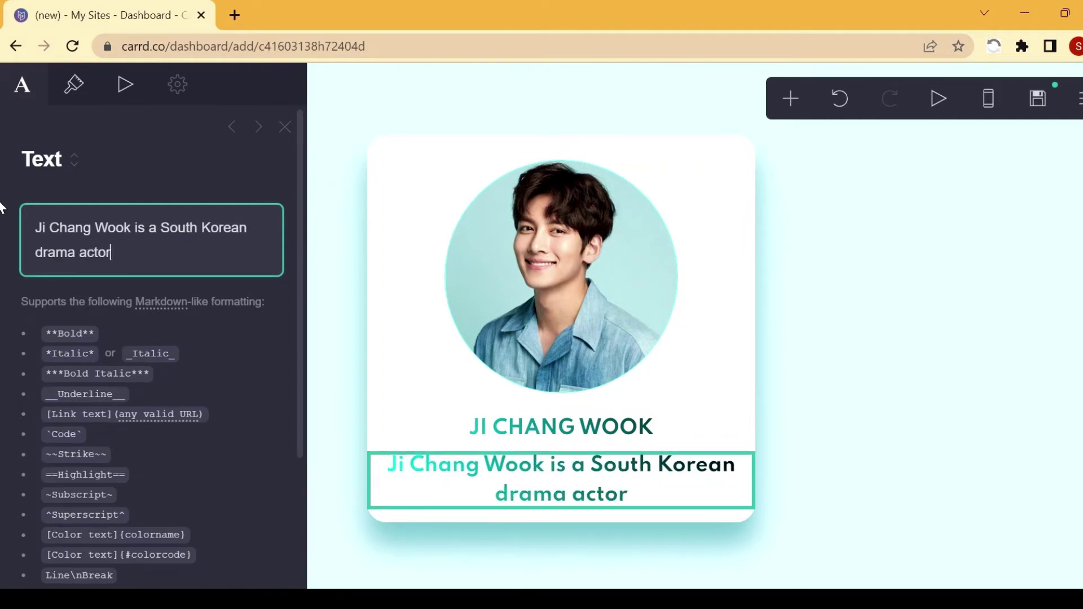
Continue the bio text with ". He is 35 years old, and his height is 1.82m".
text(. He)
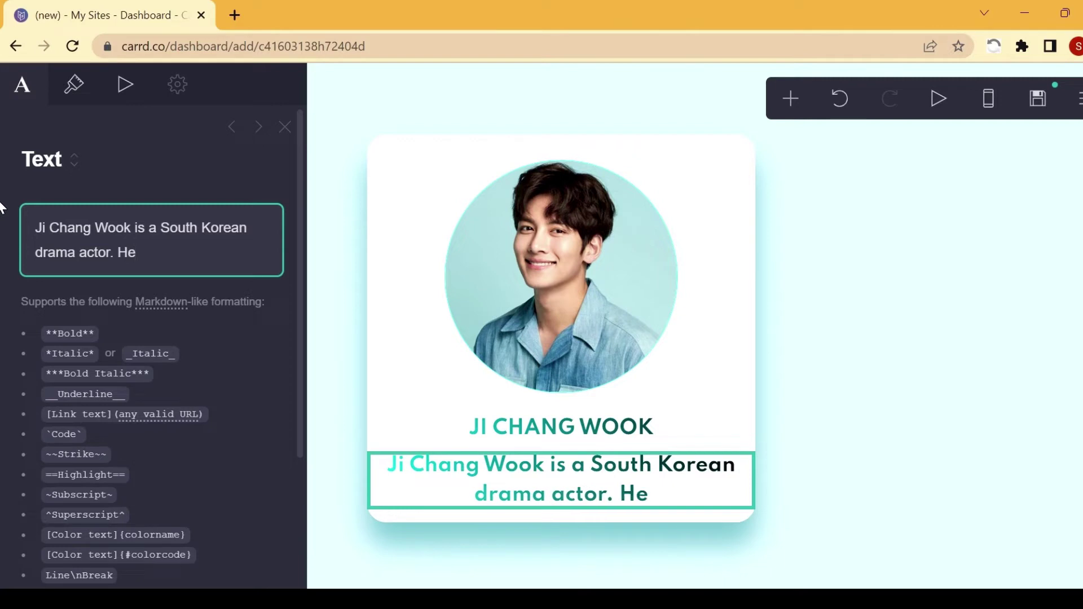
text( is 35)
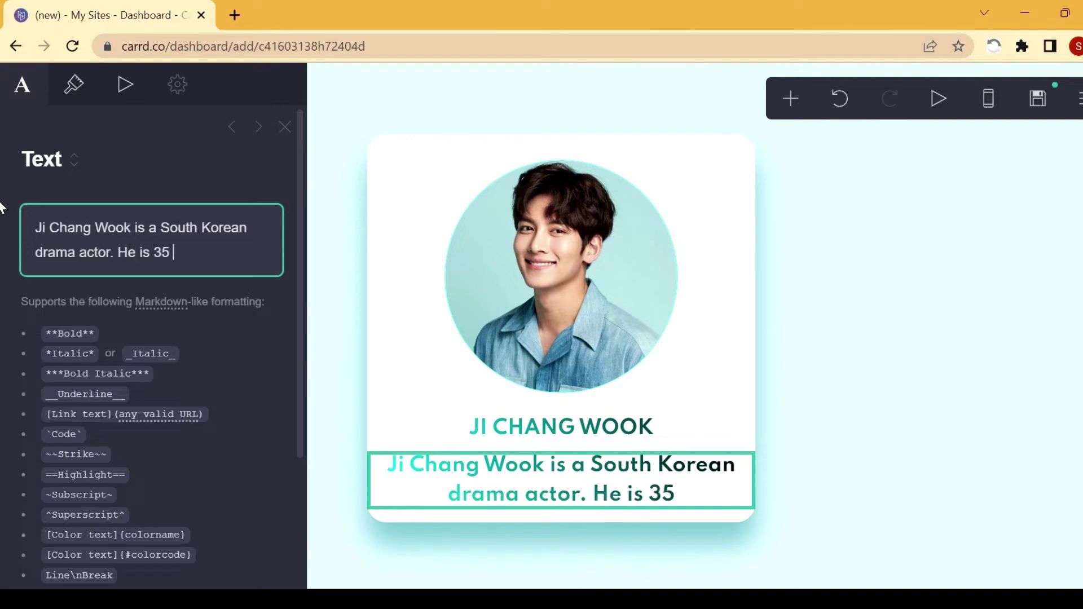
text( years old)
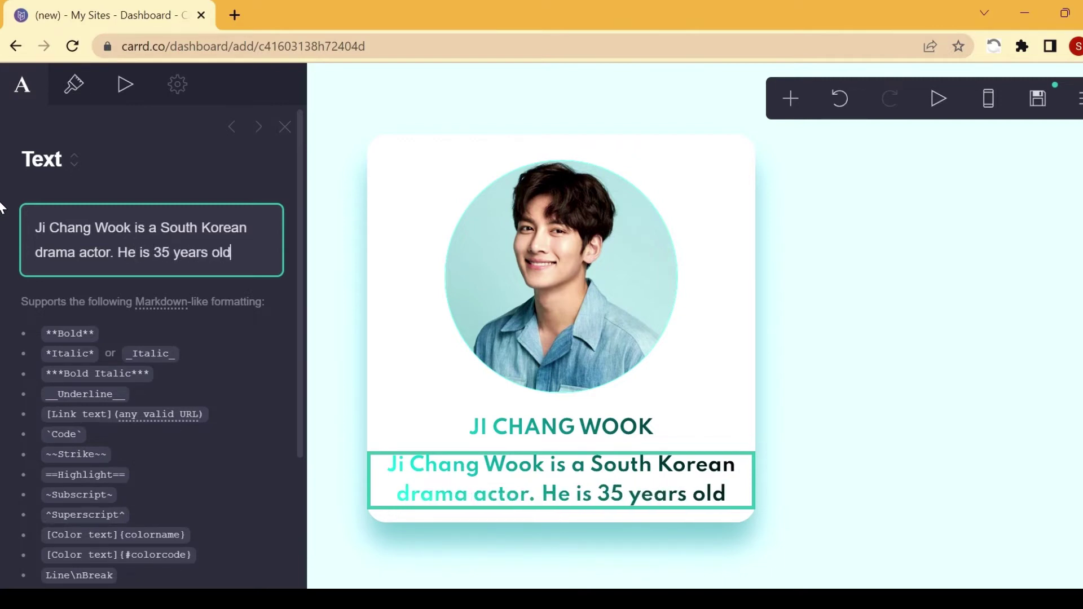
text(, and his heig)
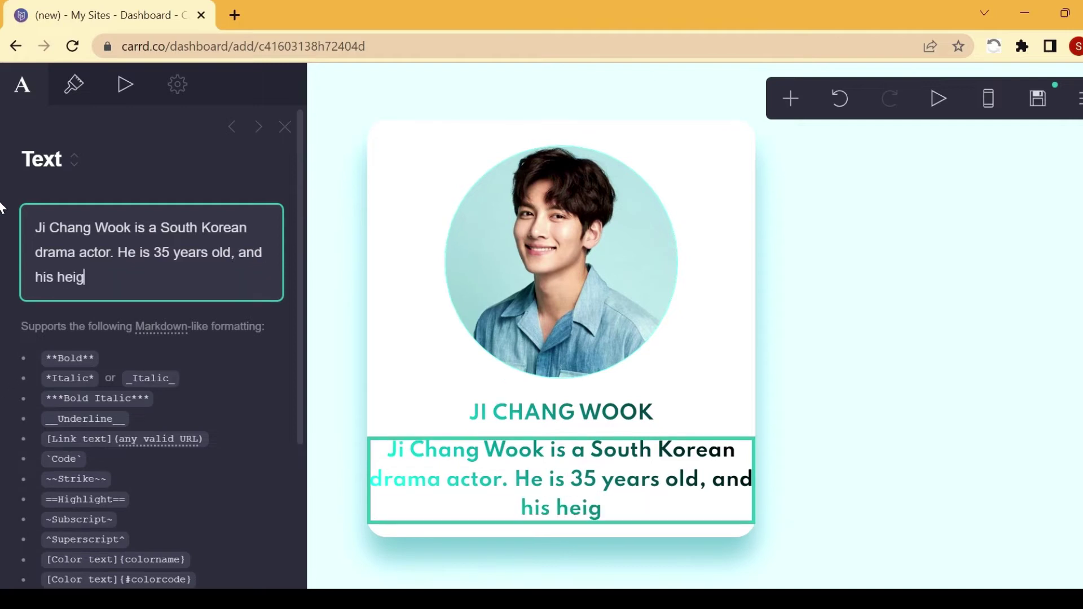
text(ht is)
text(1.)
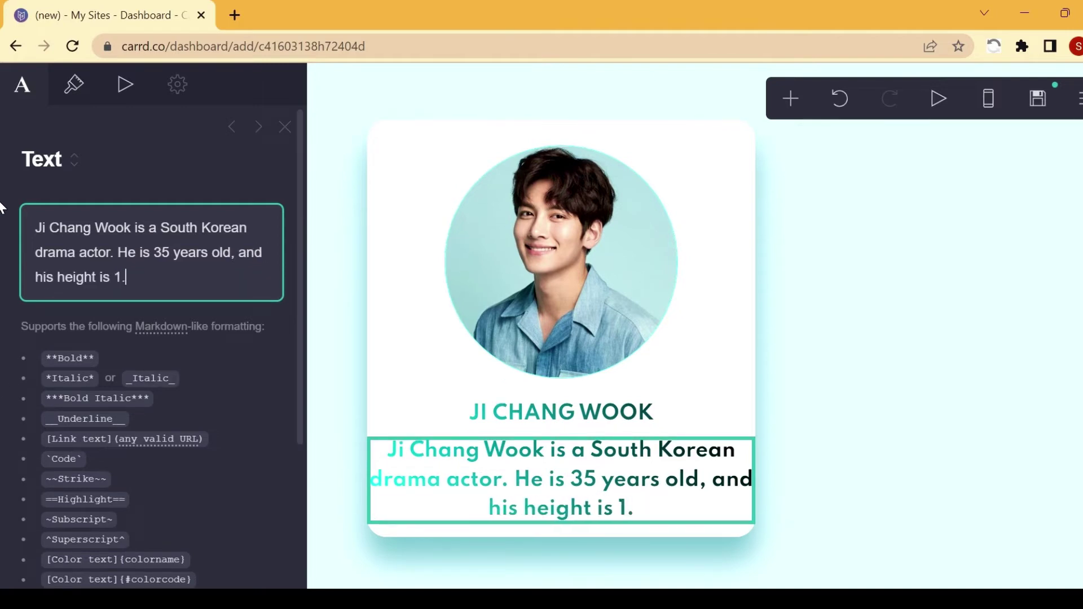
text(82m)
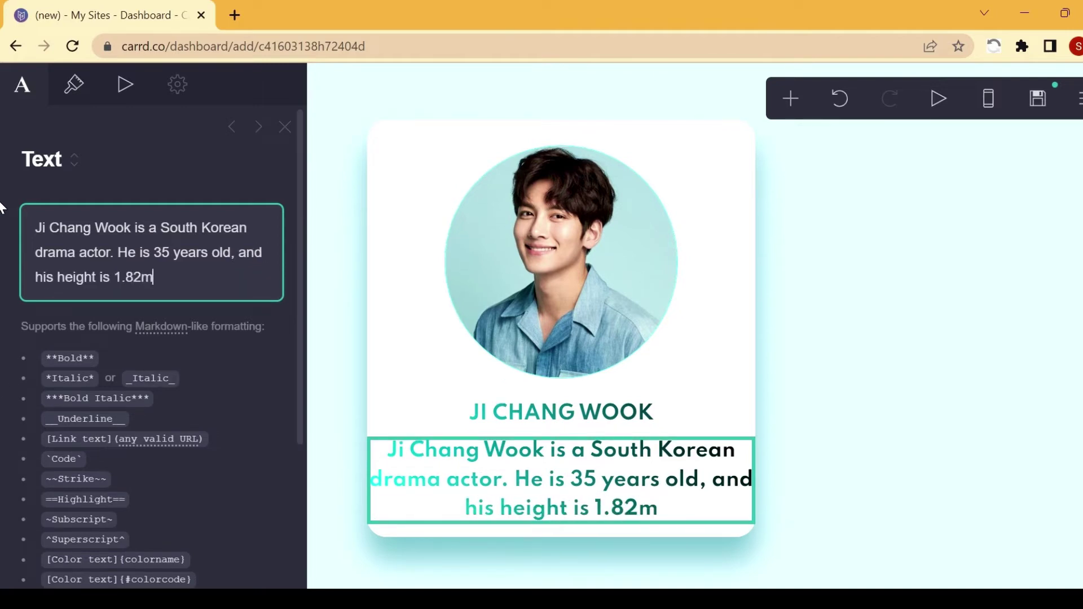
Complete the bio text with ". He is one of the most popular actors in South Korea.".
text(. He is)
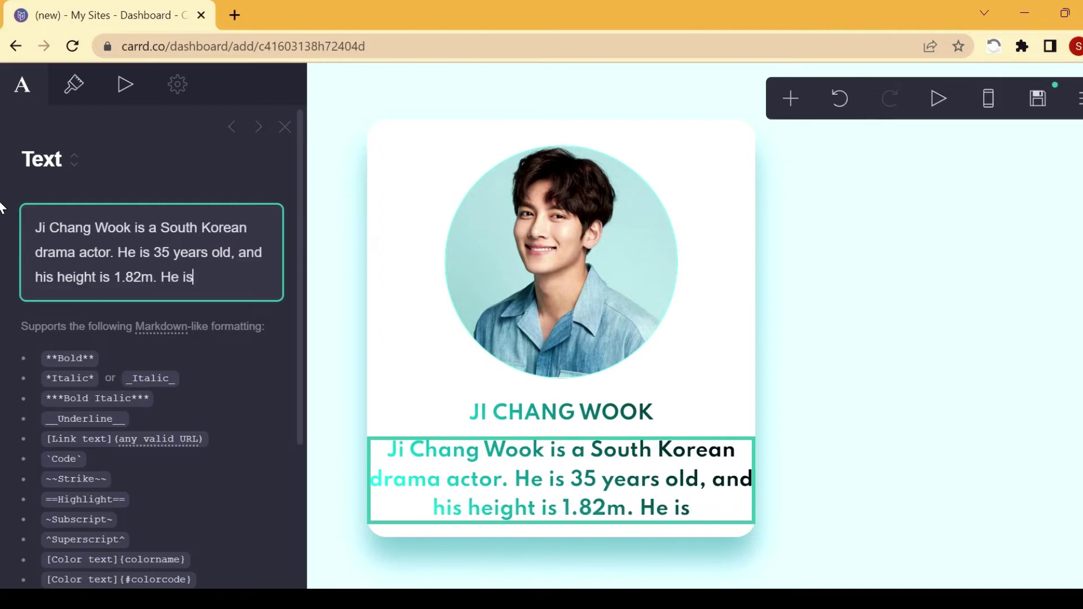
text( one of the most )
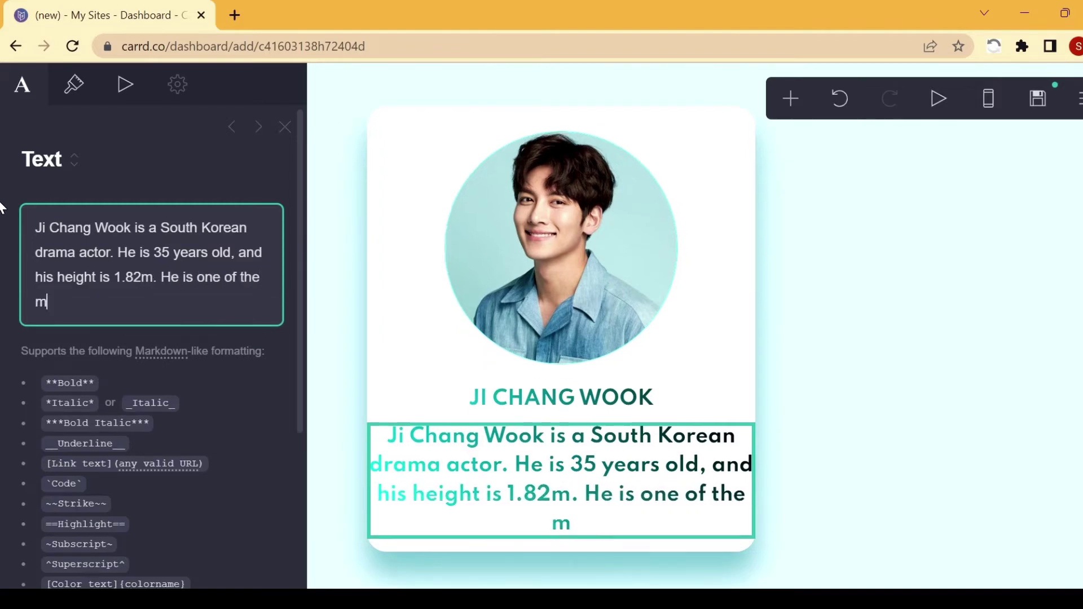
text(popu)
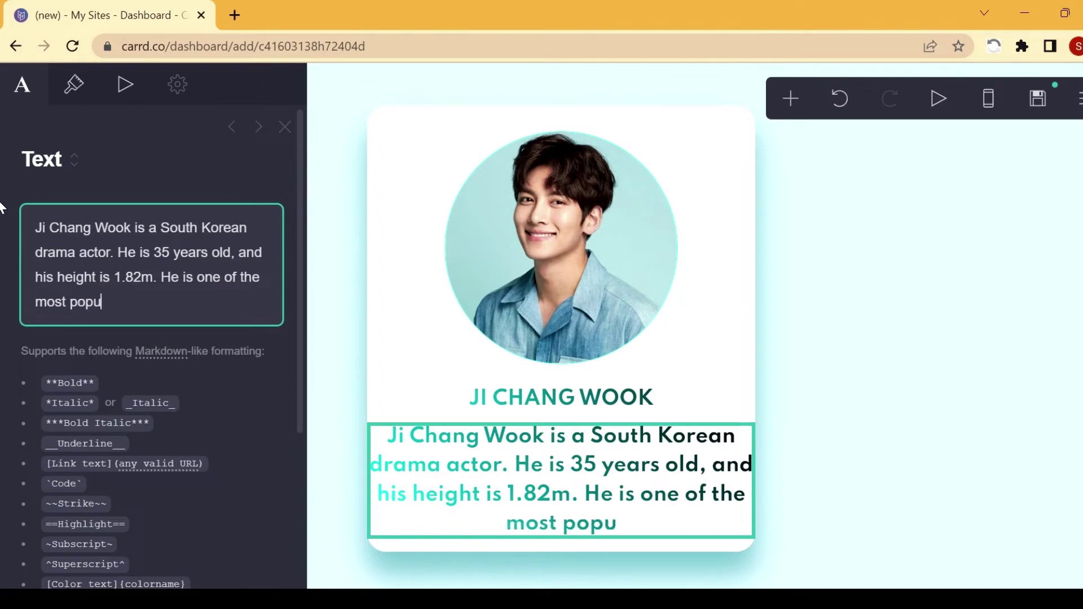
text(lar actors i)
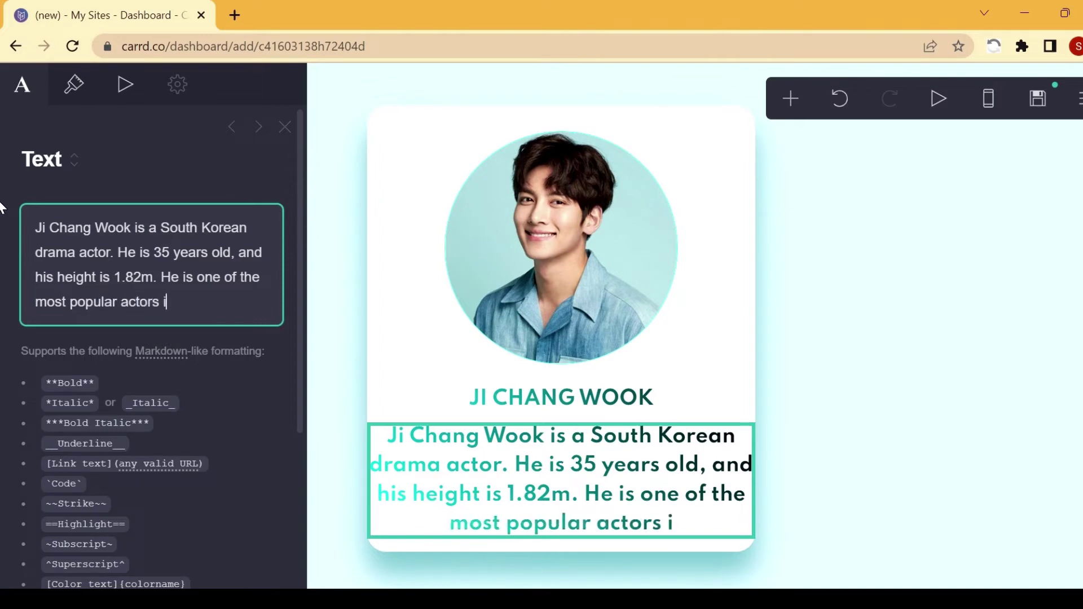
text(n South )
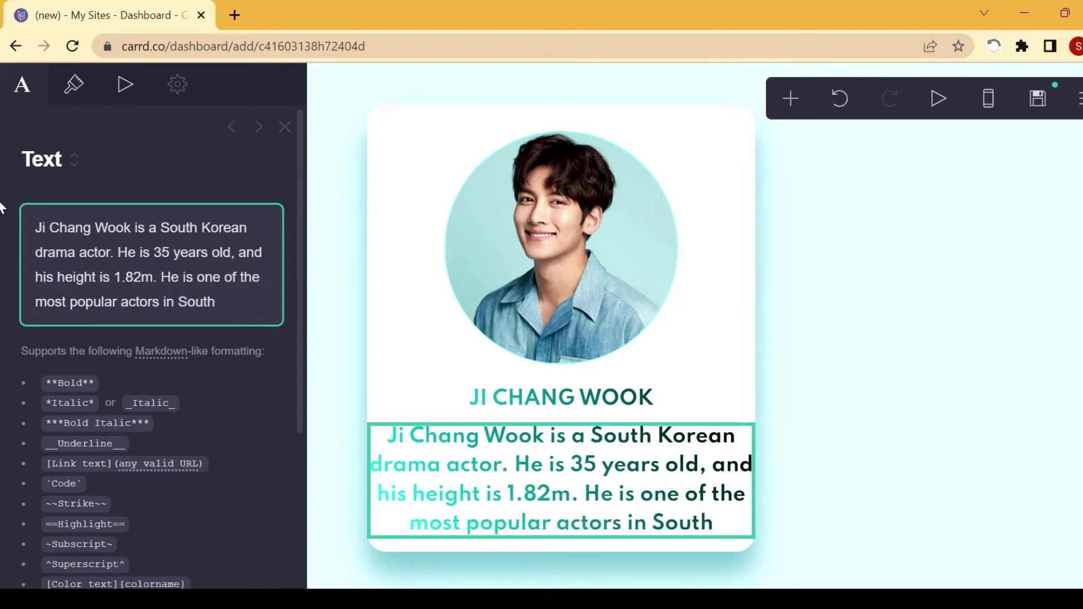
text(Korea.)
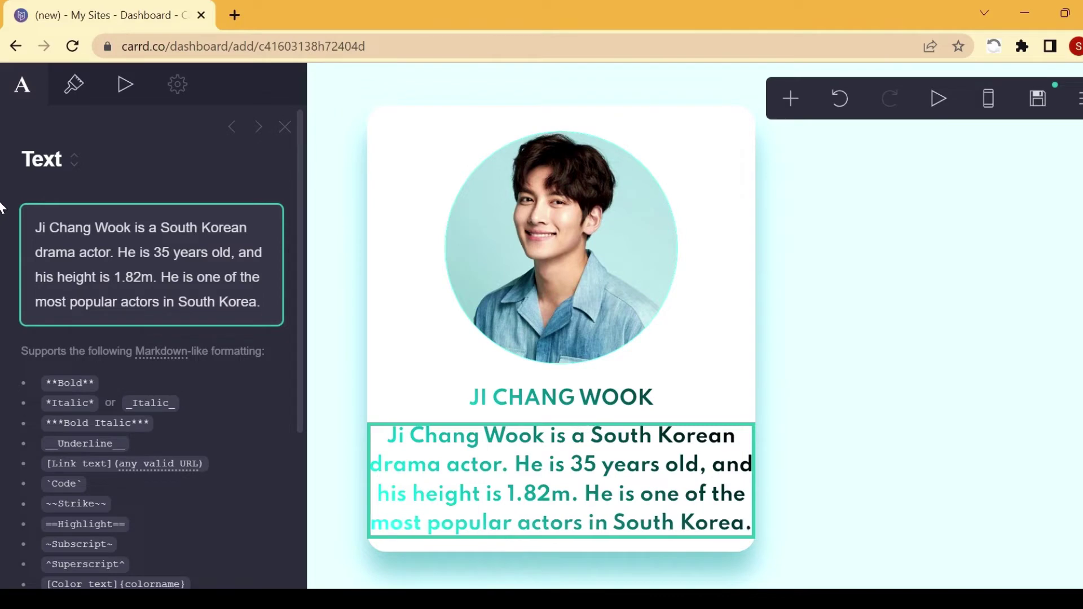
Format the bio text in the Default font with size 1.375 and Thin weight.
click(76, 89)
scroll(157, 375, down, 2)
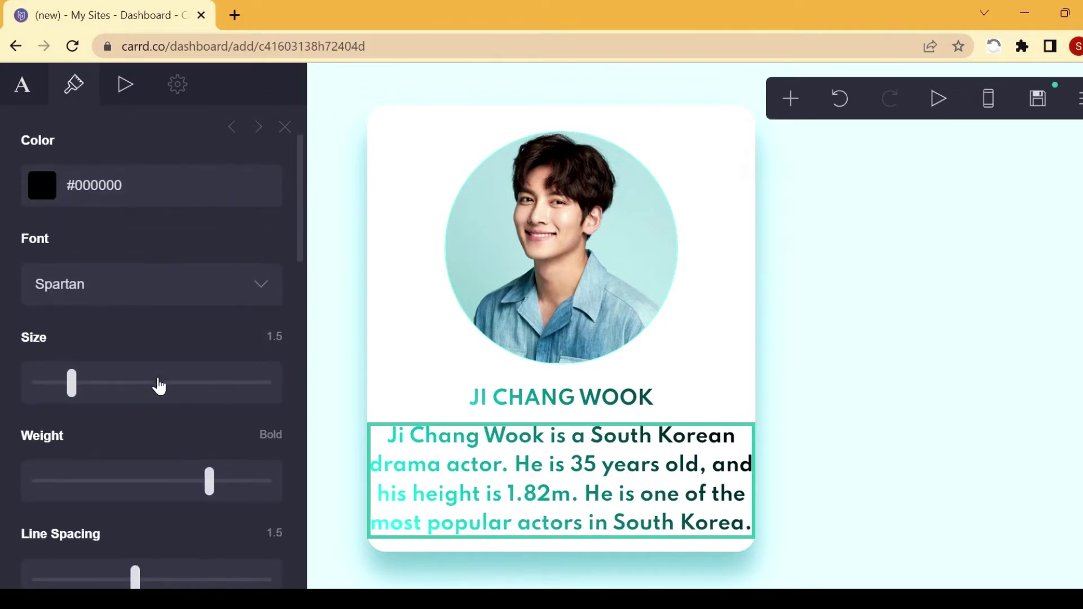
click(110, 289)
key(Home)
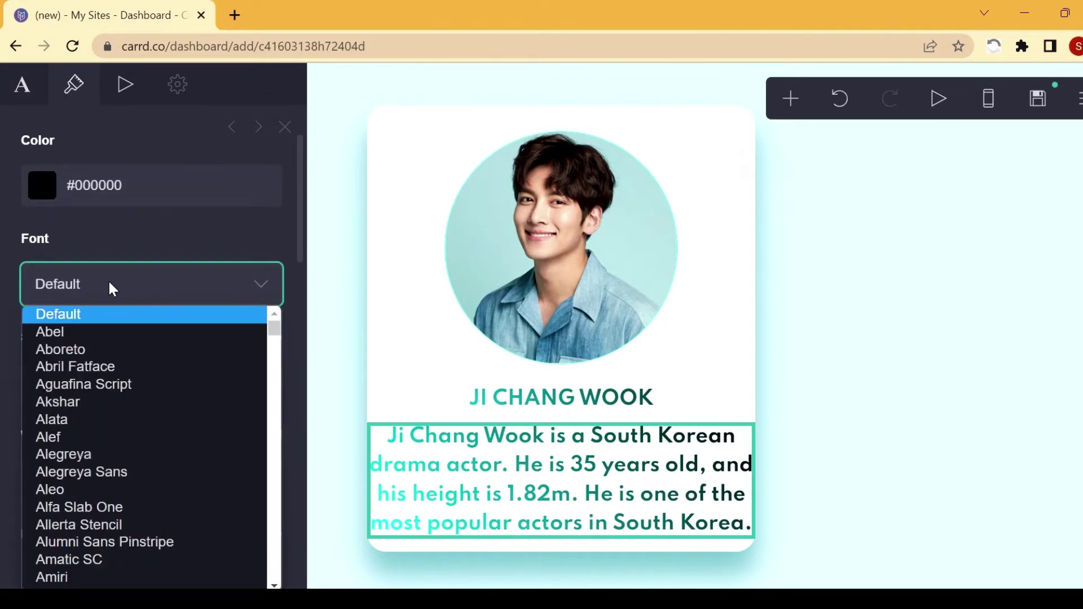
key(Return)
click(266, 338)
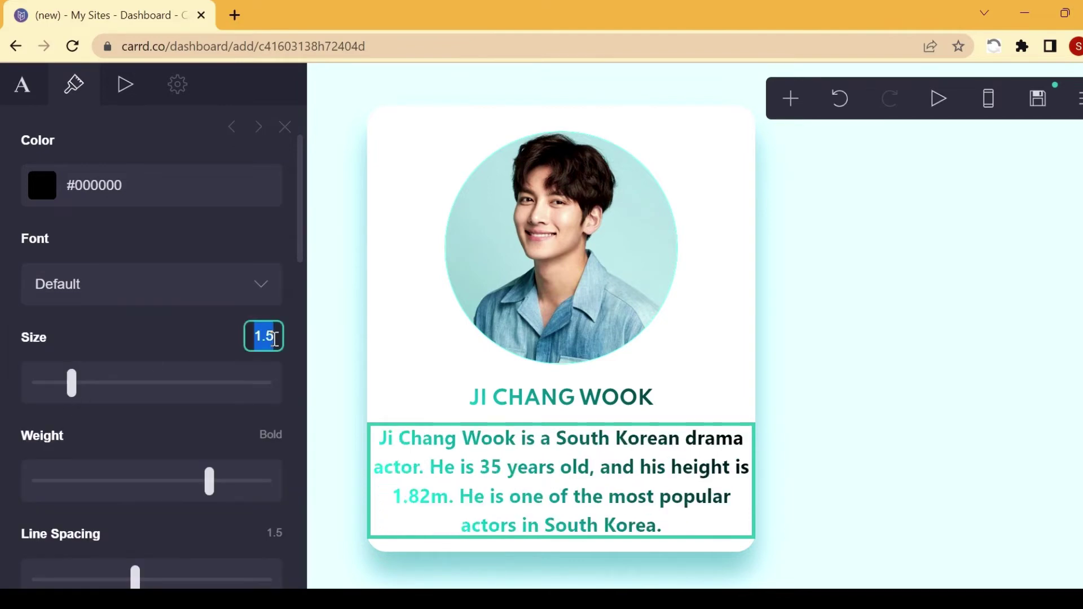
text(1.375)
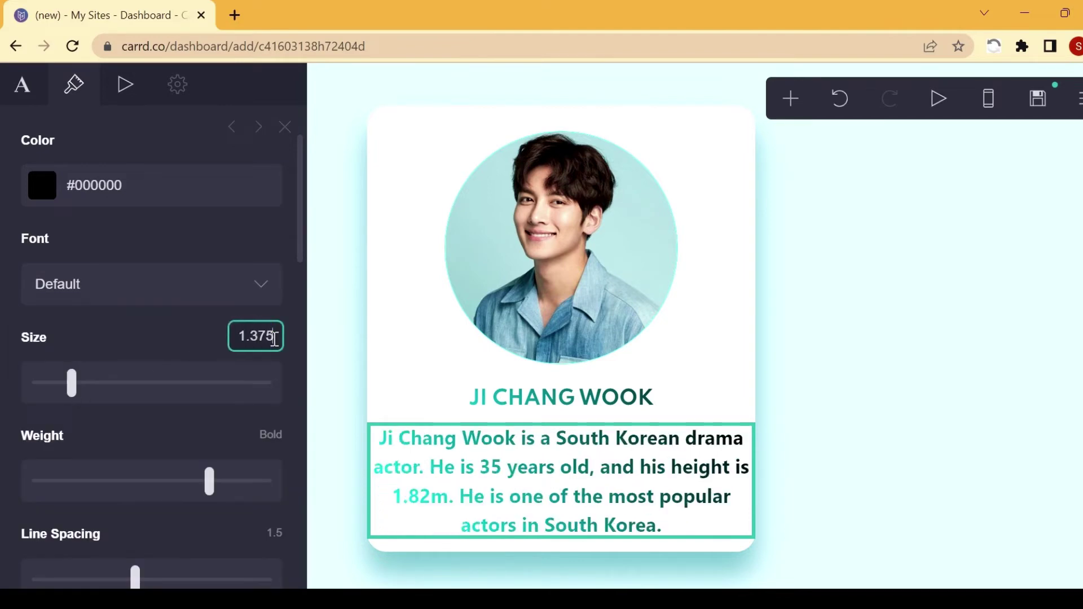
click(188, 340)
scroll(186, 340, down, 2)
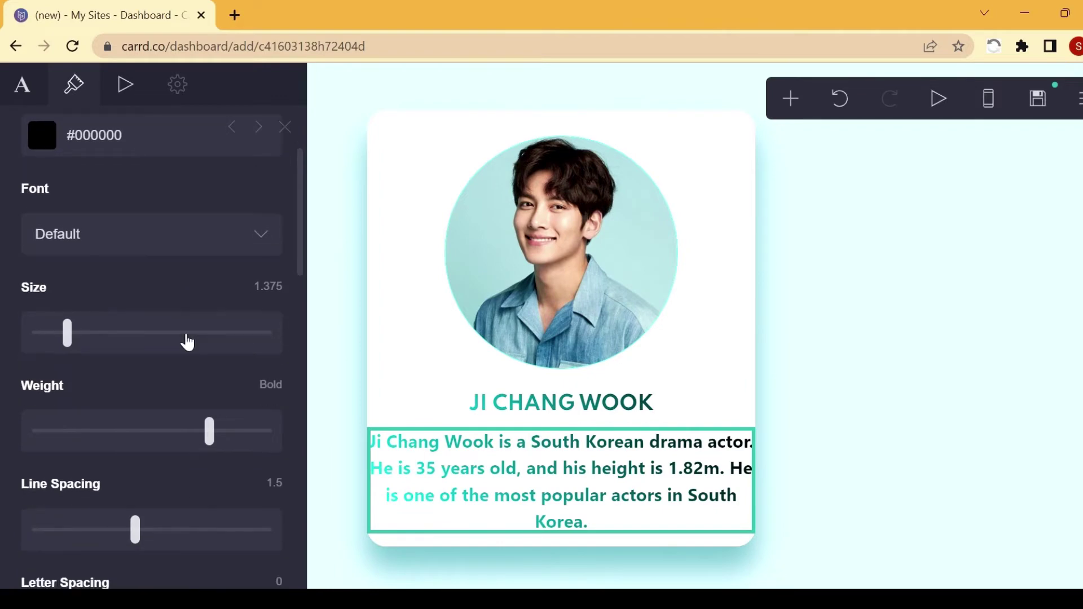
drag(209, 376, 38, 375)
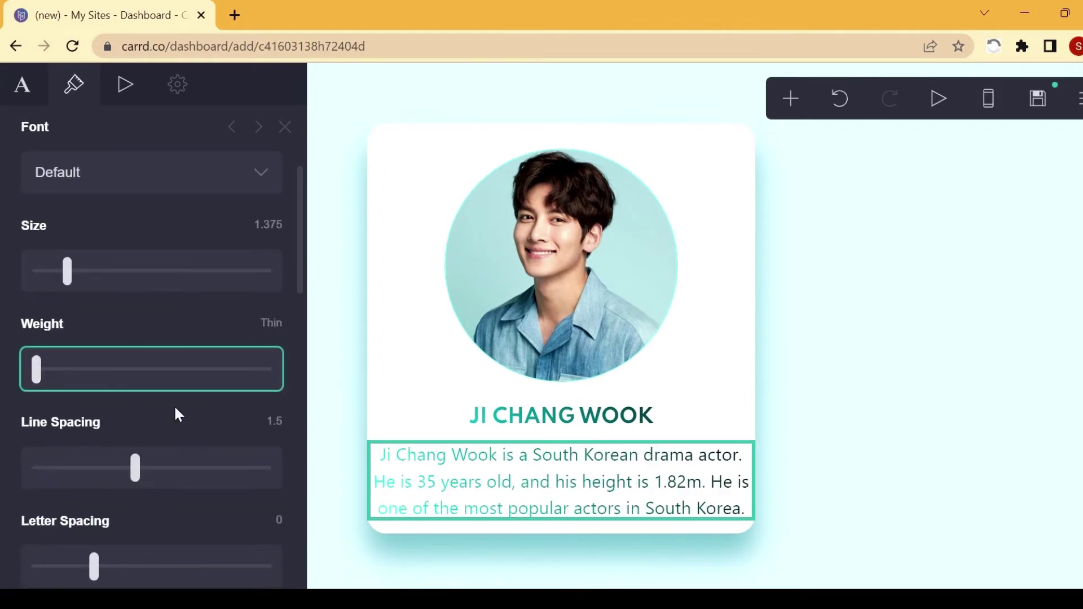
Remove the gradient color from the bio text.
scroll(174, 404, down, 13)
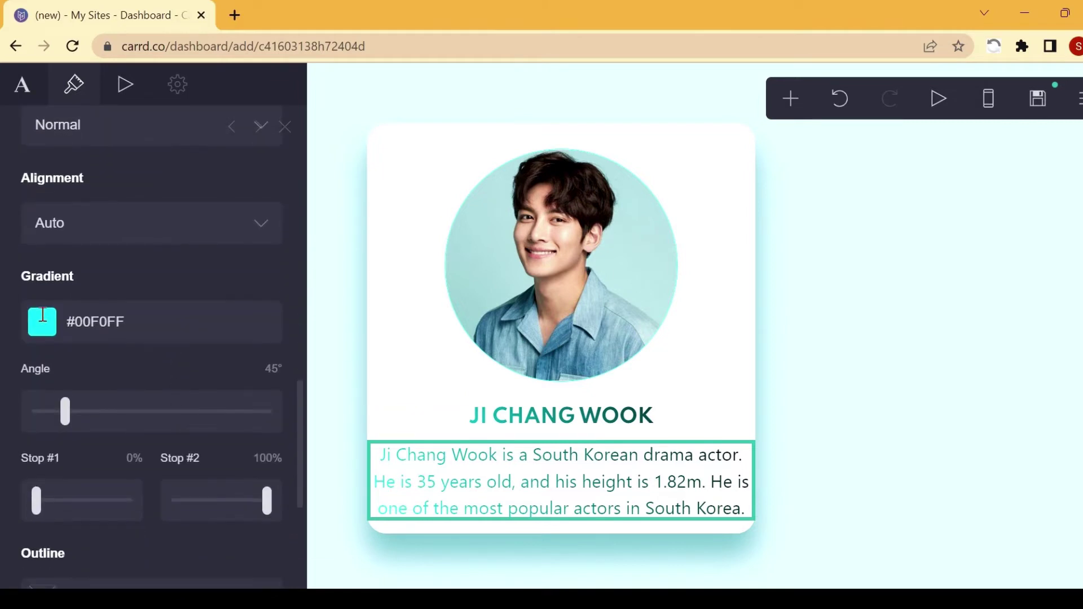
click(145, 310)
drag(145, 310, 1, 300)
key(BackSpace)
click(2, 289)
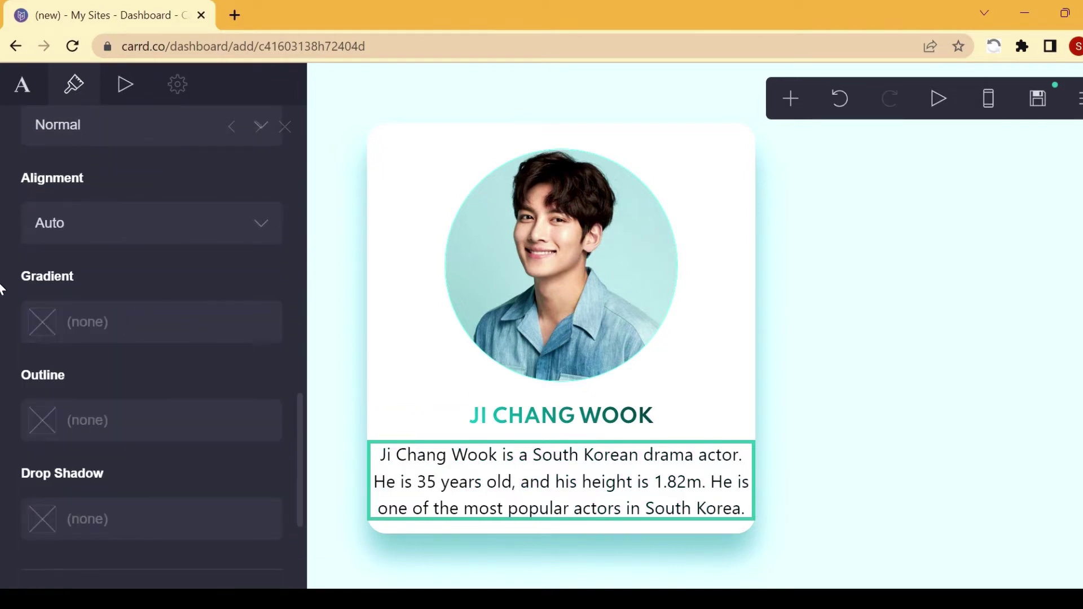
Tighten the gaps above the name and above the bio text by moving both upward.
scroll(28, 333, down, 4)
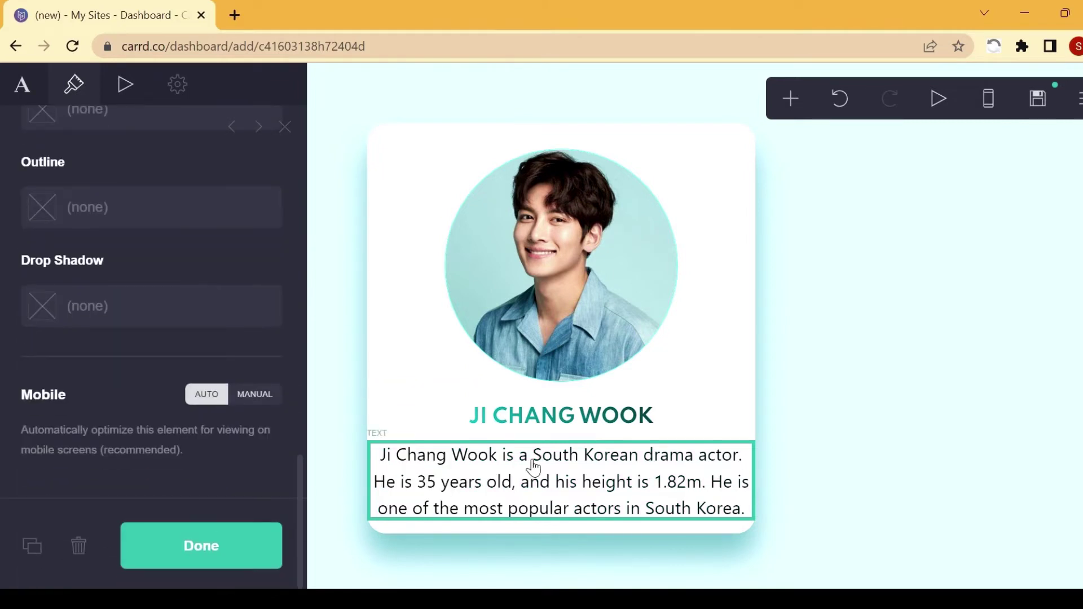
click(1078, 99)
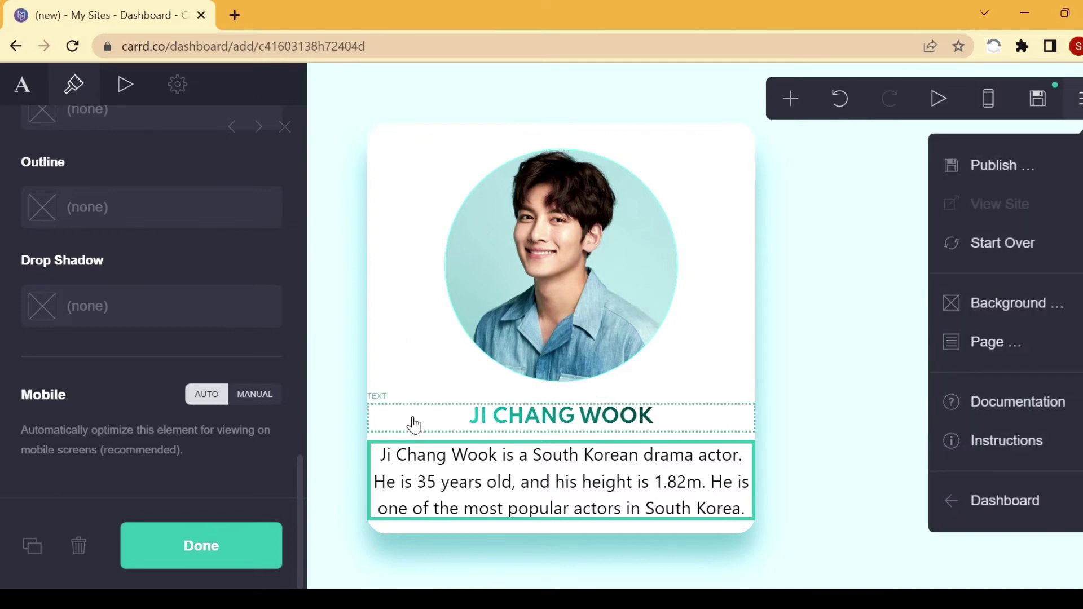
drag(525, 424, 496, 379)
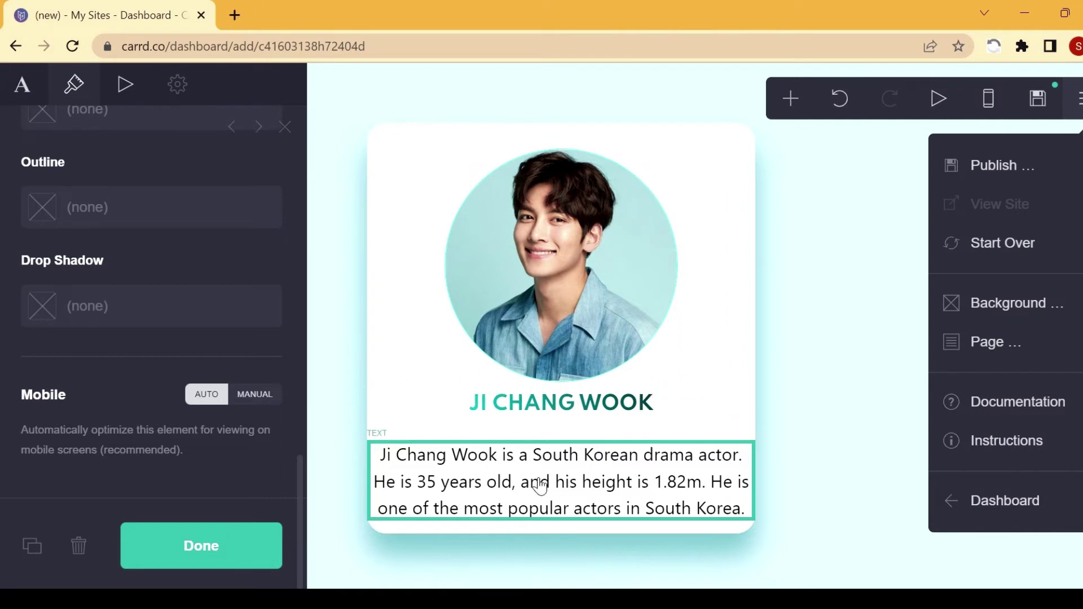
drag(537, 476, 543, 430)
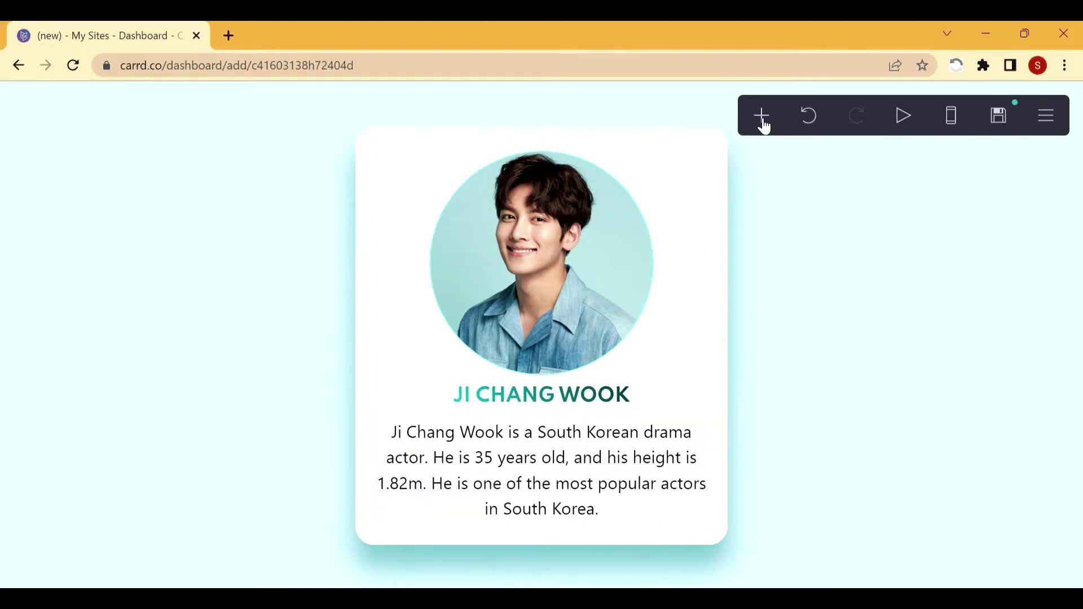
Add a container below the bio text and change its type to columns.
click(790, 99)
click(593, 496)
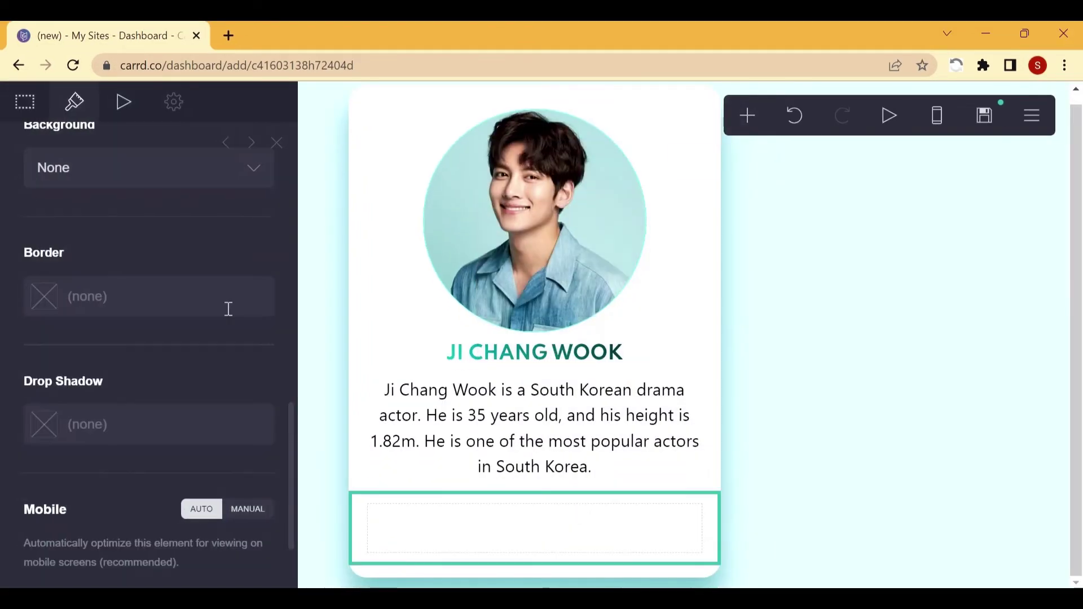
scroll(227, 307, up, 5)
click(24, 102)
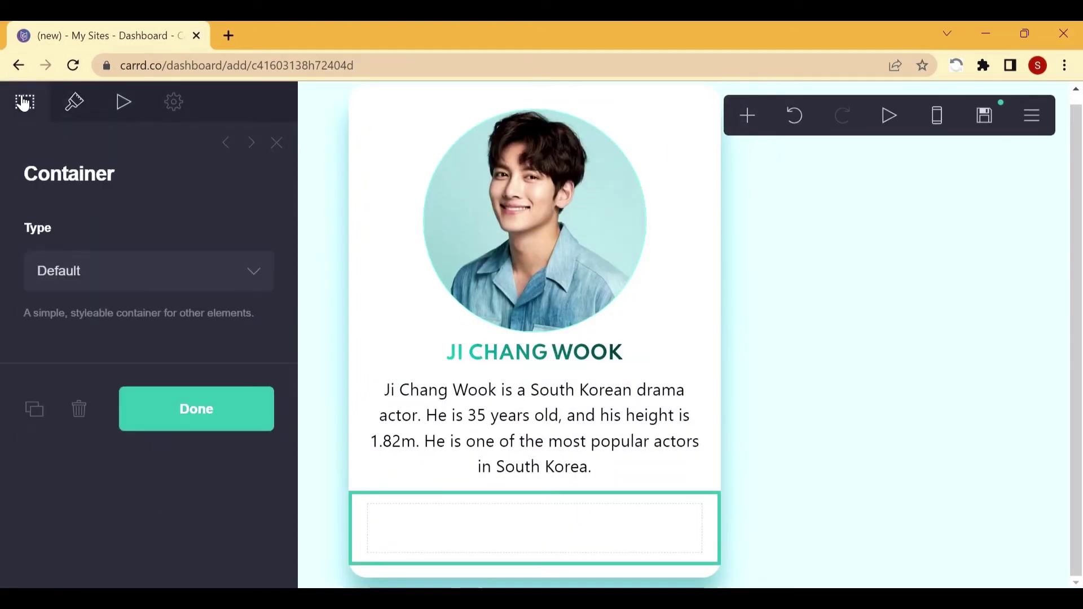
click(93, 270)
click(97, 315)
Add two more columns to the container to make four columns of 25% each.
scroll(108, 333, down, 5)
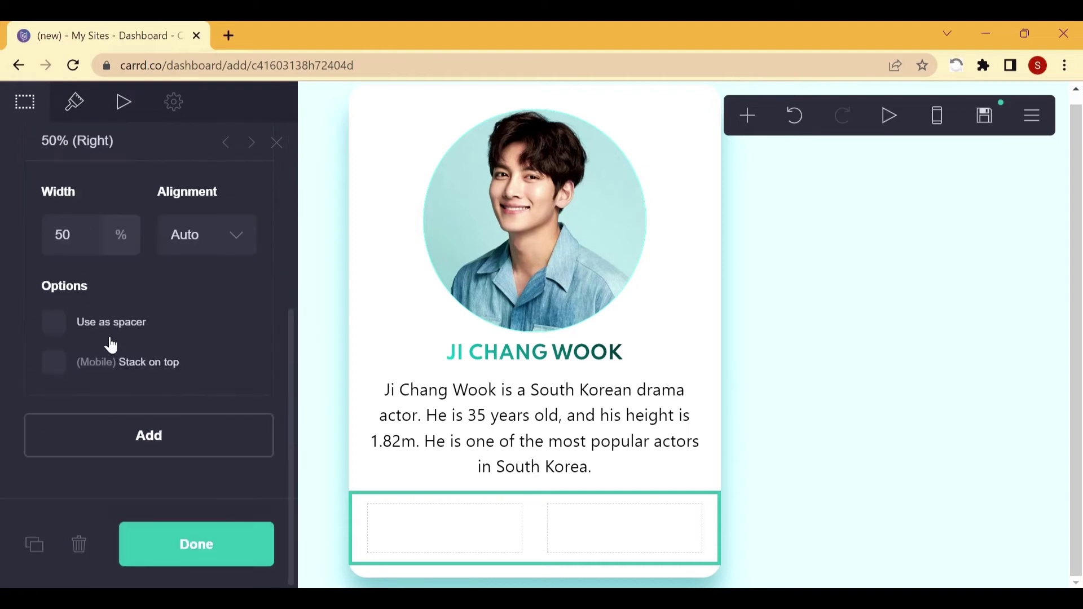
click(145, 435)
click(150, 439)
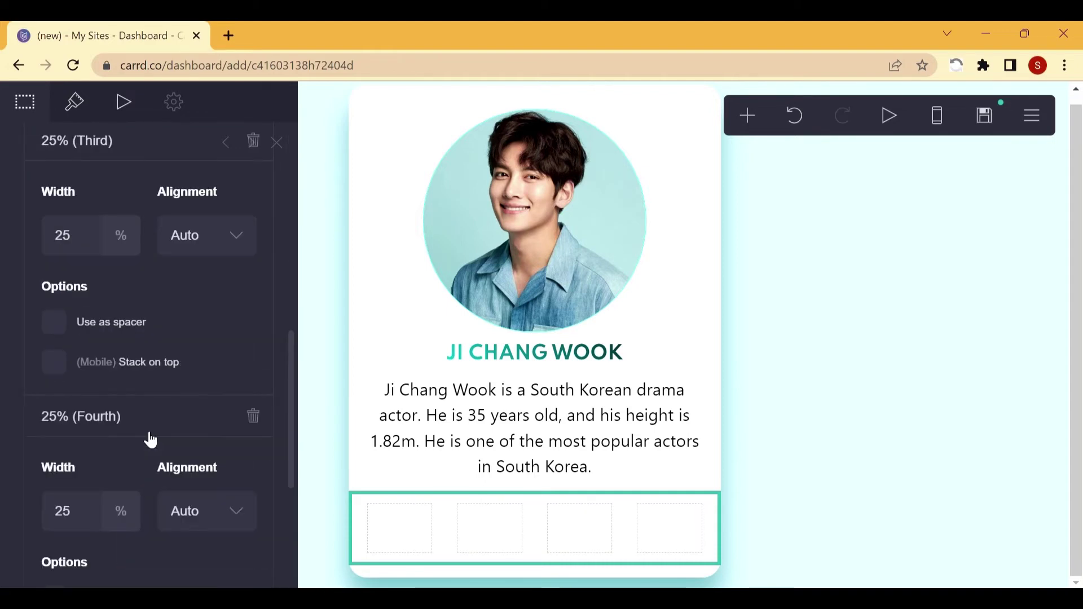
Set the four-column container's width to 18.
scroll(148, 440, up, 5)
click(74, 108)
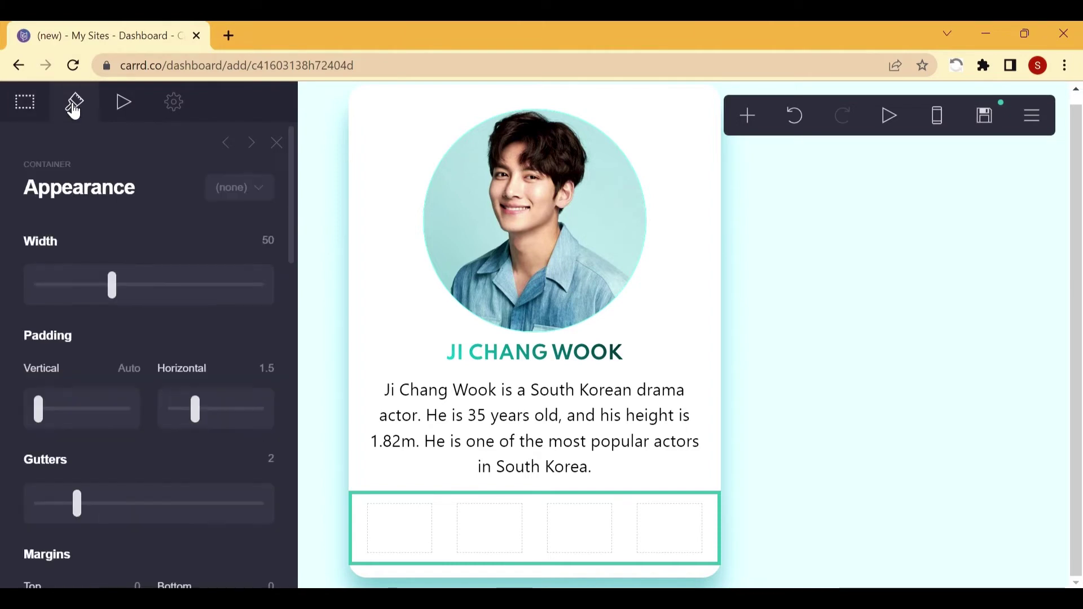
click(269, 242)
text(18)
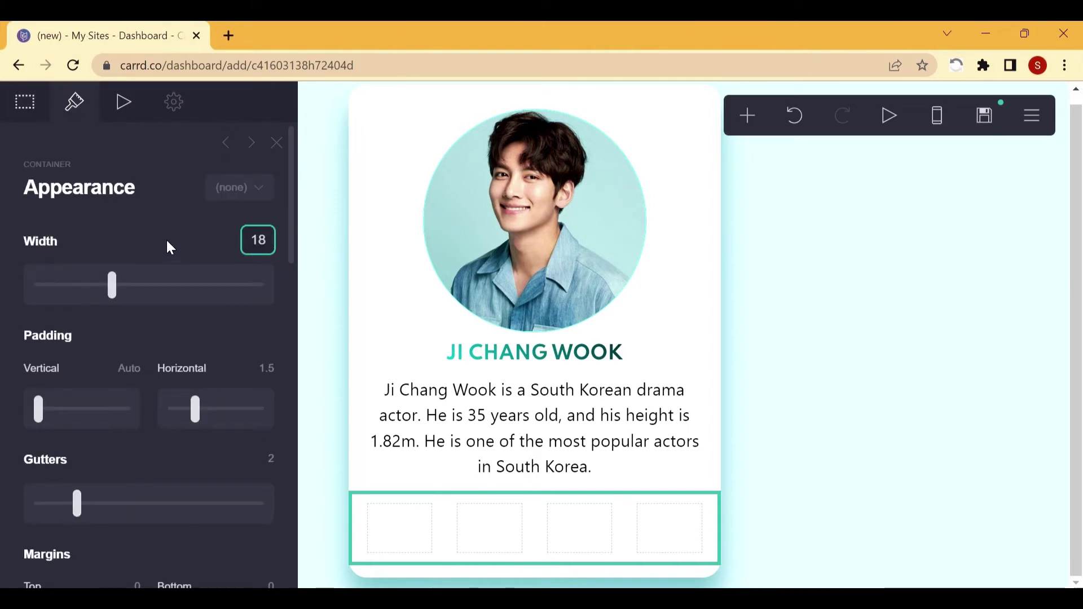
key(Return)
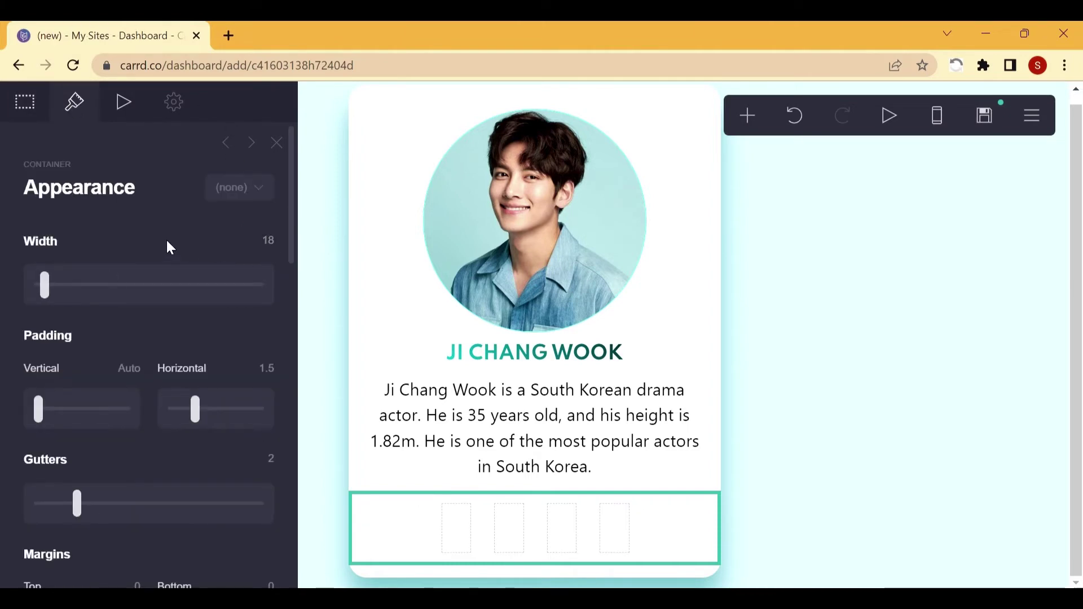
Set the container's vertical and horizontal padding to 0.
click(131, 369)
text(0)
key(Return)
click(269, 368)
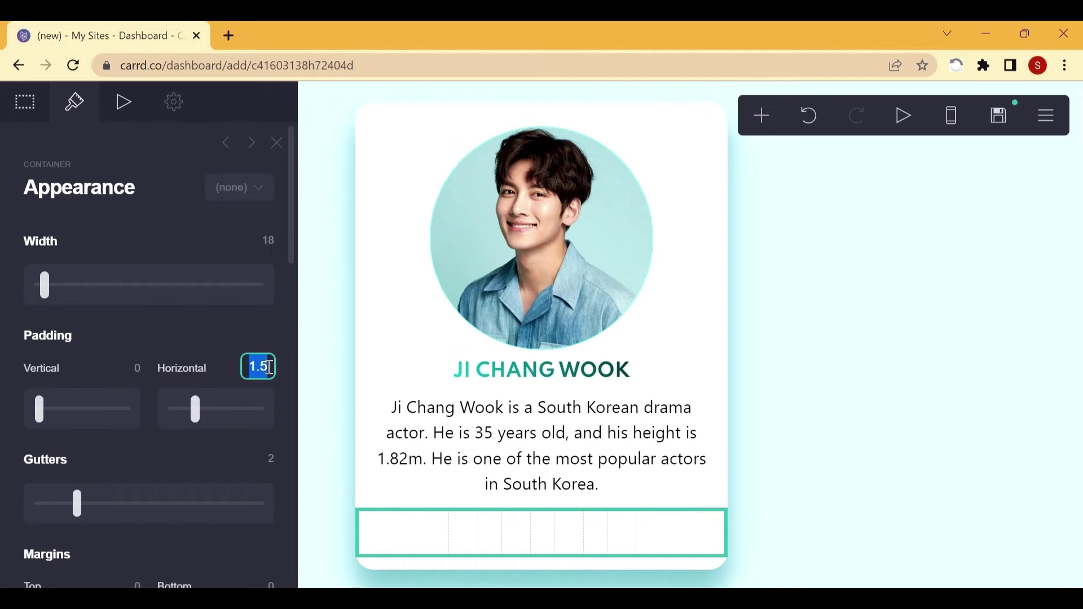
text(0)
key(Return)
Set the container's gutters to 0.
click(264, 459)
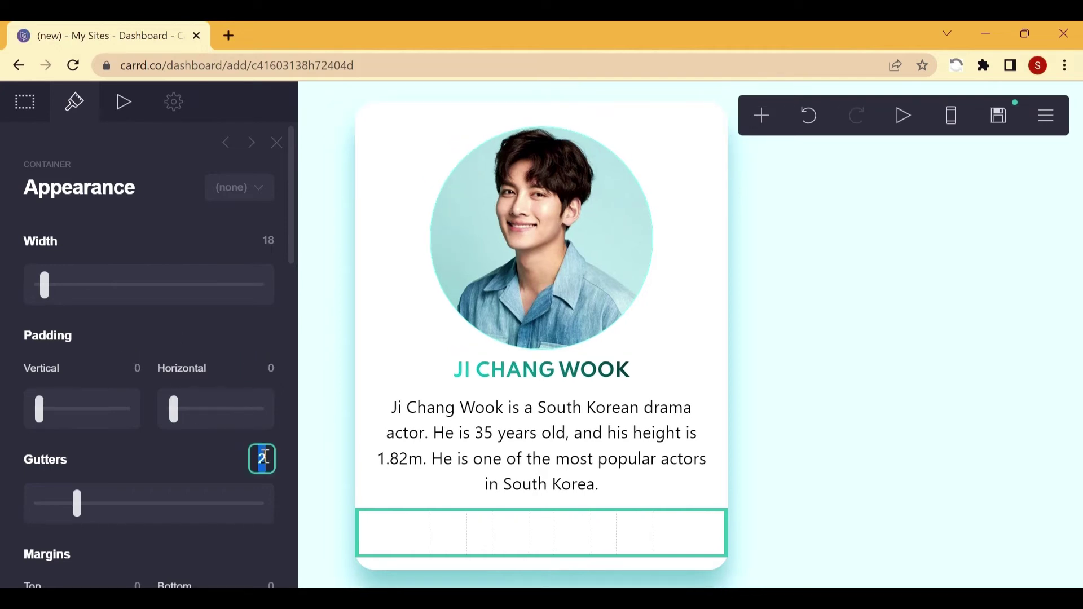
text(0)
key(Return)
scroll(190, 448, down, 6)
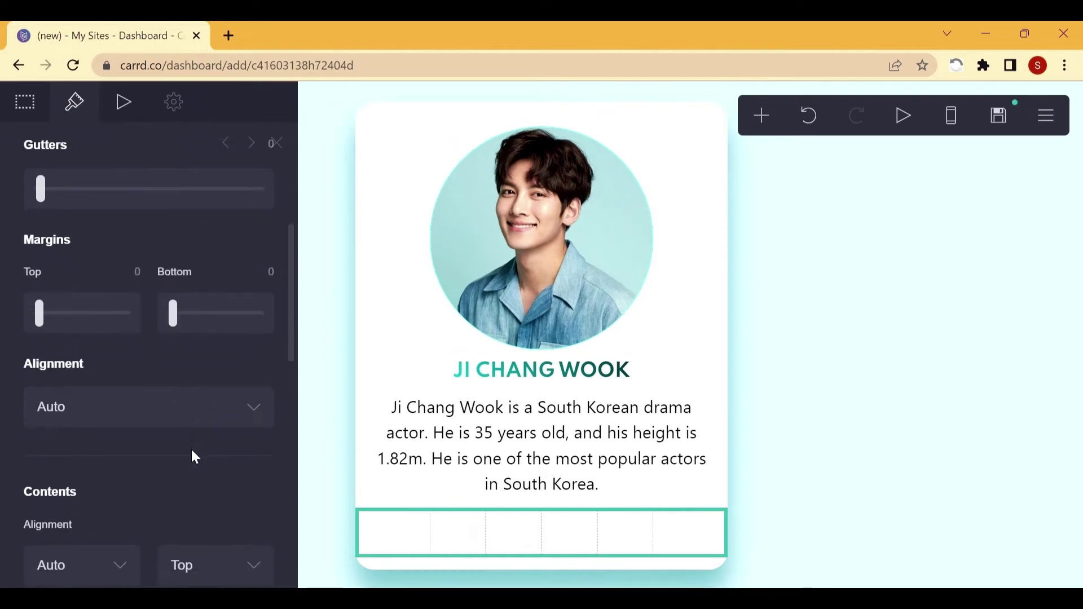
scroll(172, 320, up, 6)
Add an icons element in the container's first column and set its type to Instagram.
click(762, 118)
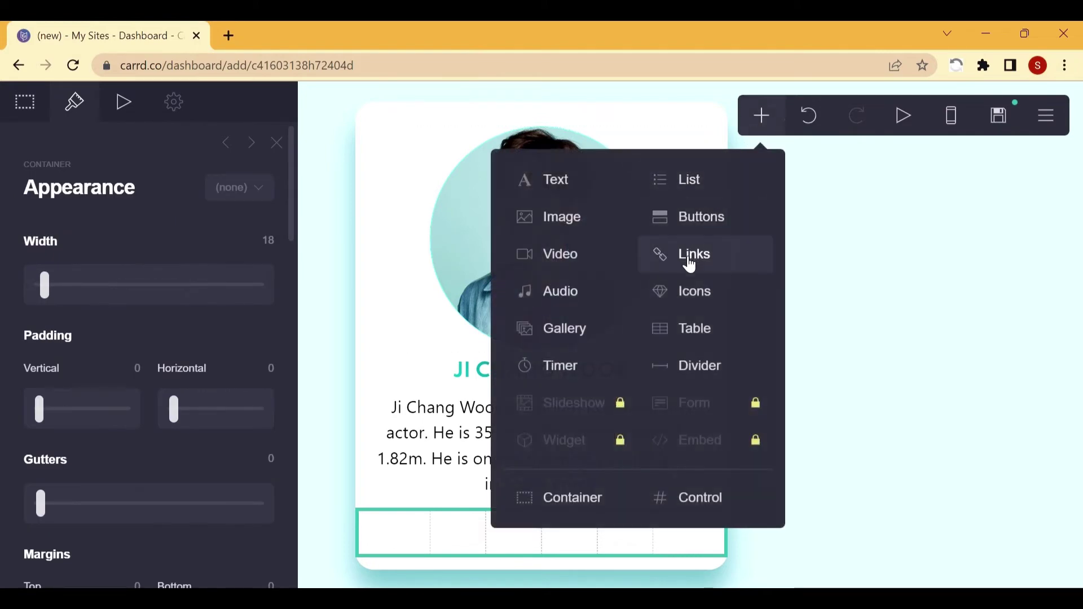
click(688, 305)
click(115, 333)
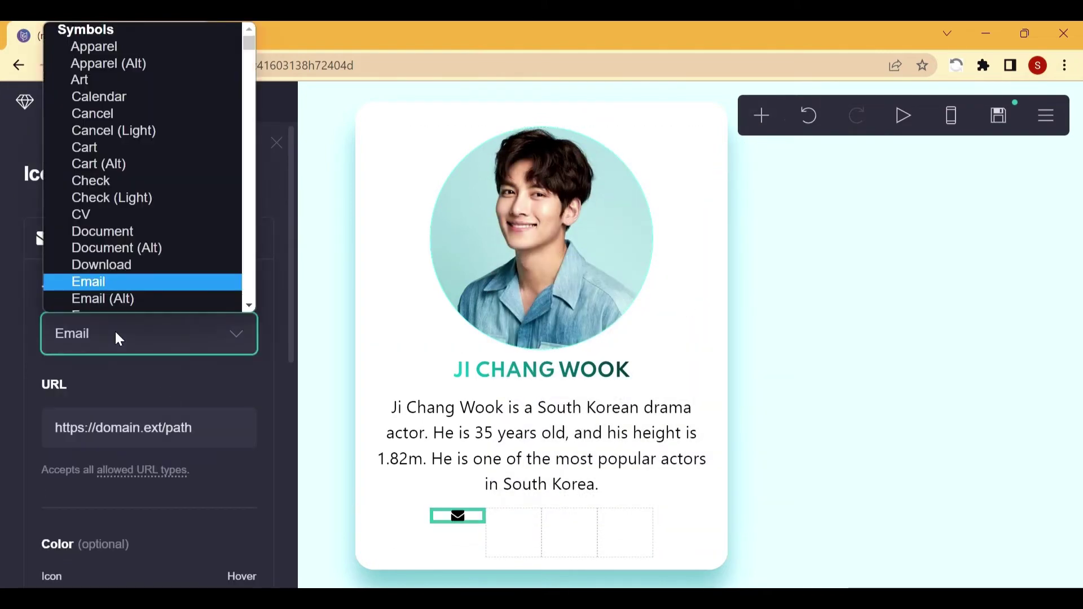
text(insta)
key(Return)
scroll(115, 331, down, 8)
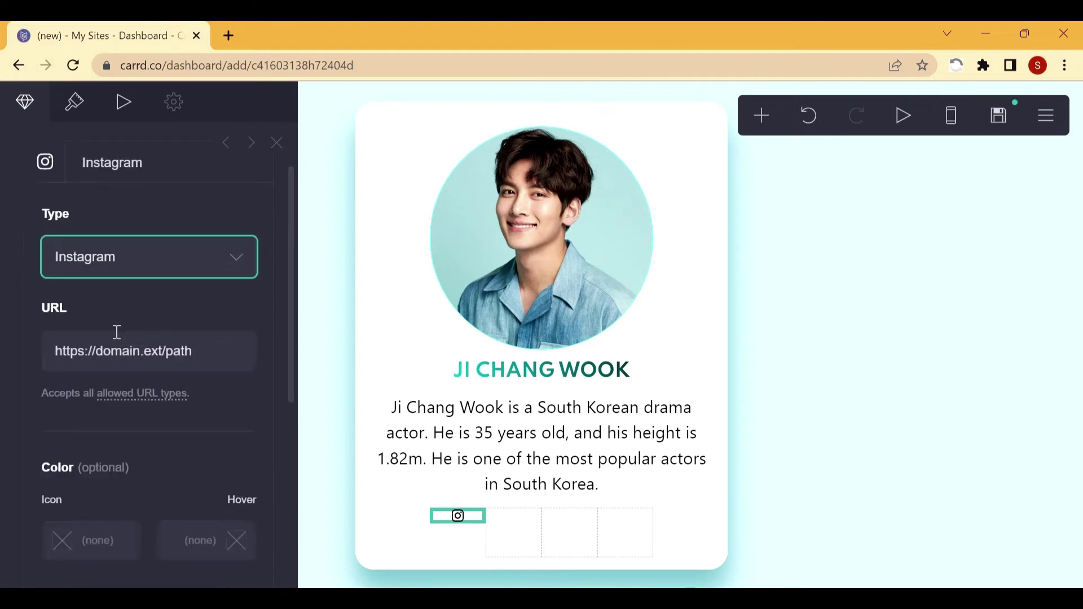
Set the Instagram icon's color to #FF6E30.
click(70, 127)
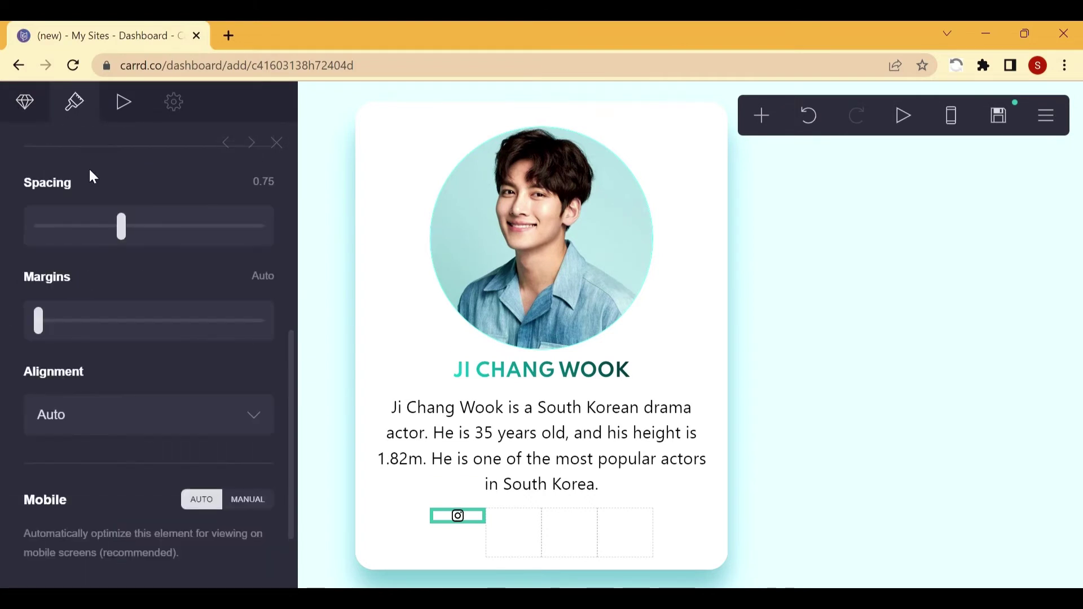
scroll(180, 194, up, 8)
click(104, 408)
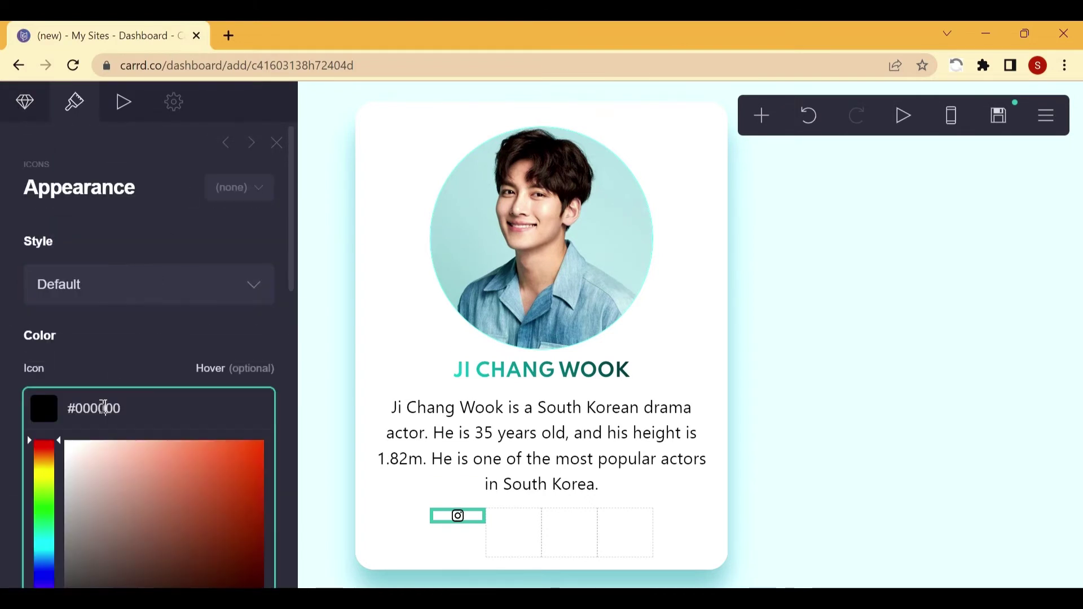
drag(136, 409, 75, 402)
text(#FF)
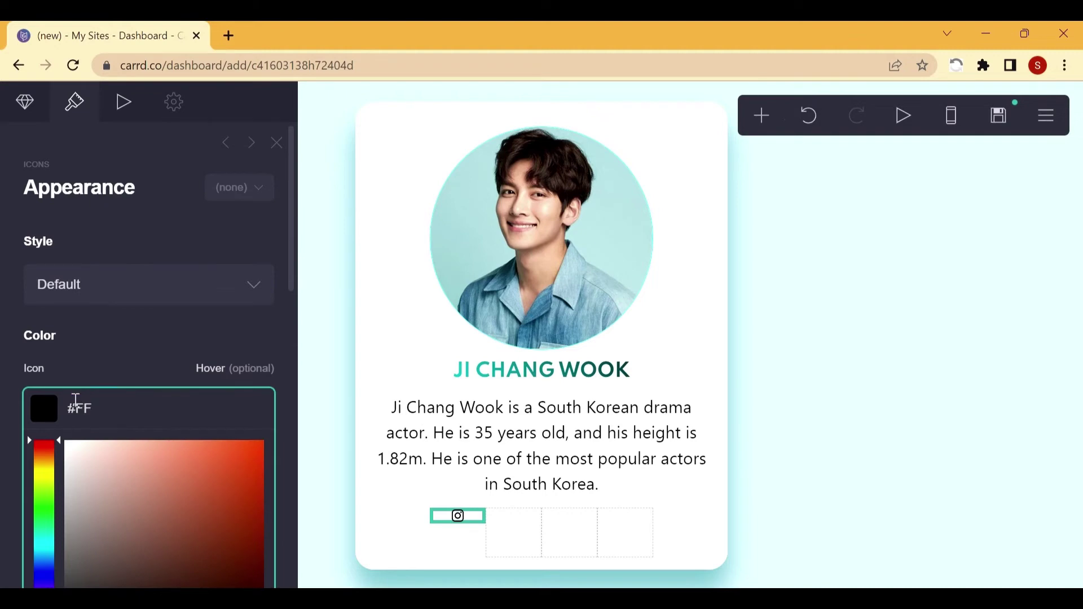
text(6E30)
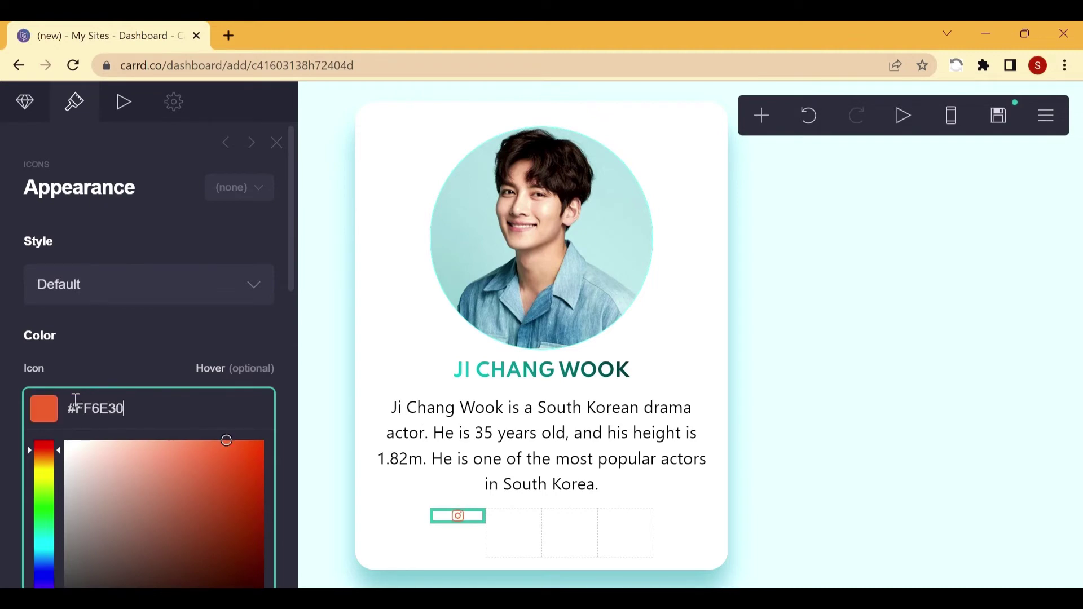
click(5, 402)
Set the Instagram icon's size to 3 and its spacing to 0.
scroll(135, 350, down, 2)
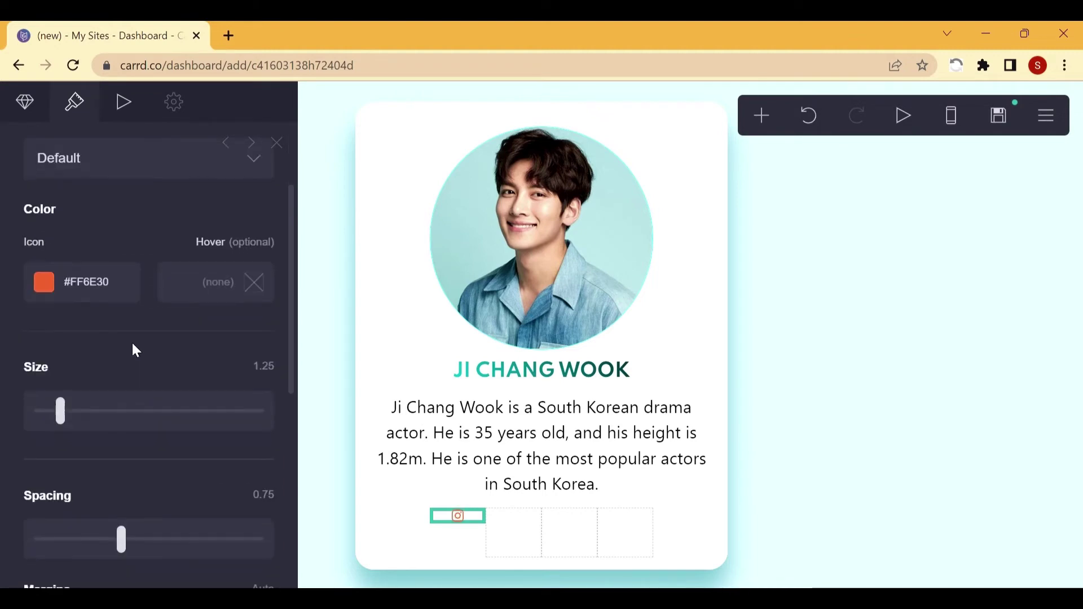
click(263, 366)
text(3)
key(Return)
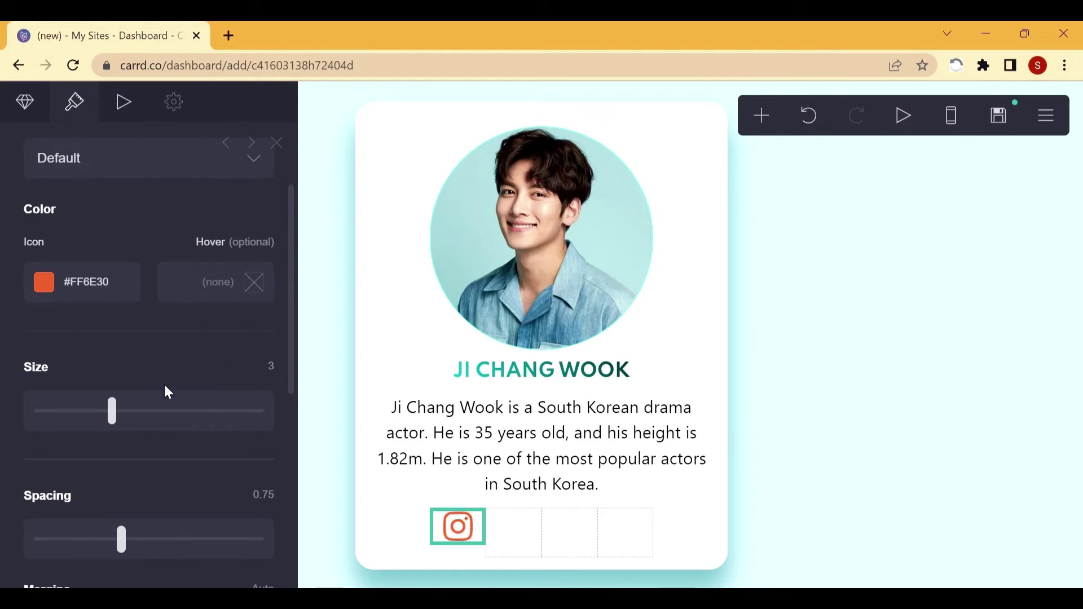
scroll(163, 391, down, 3)
drag(121, 367, 36, 367)
Add three more icons elements and place one in each of the container's remaining columns.
click(761, 128)
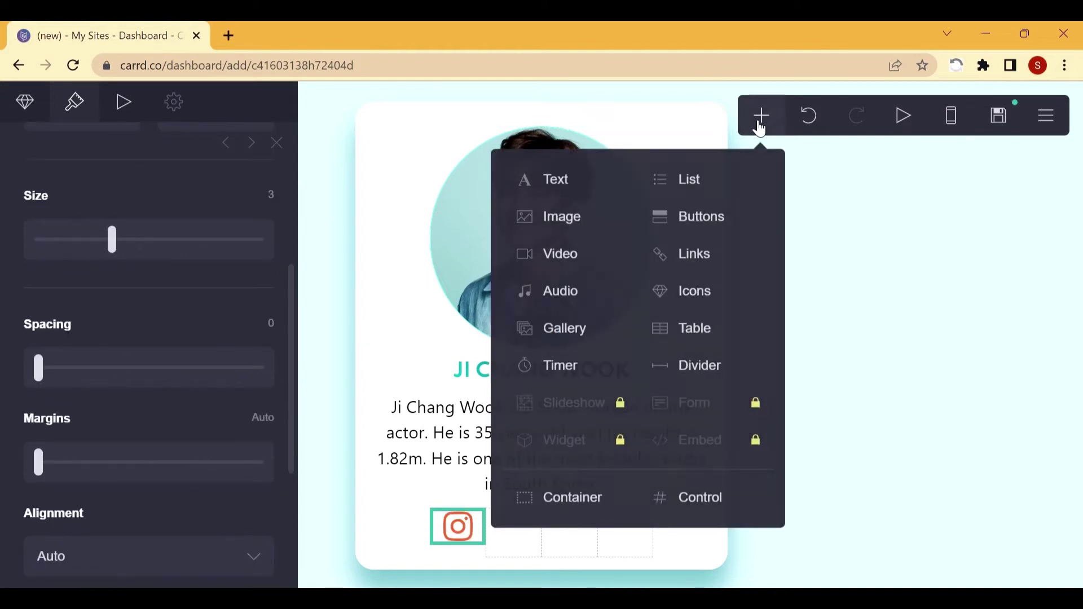
click(694, 294)
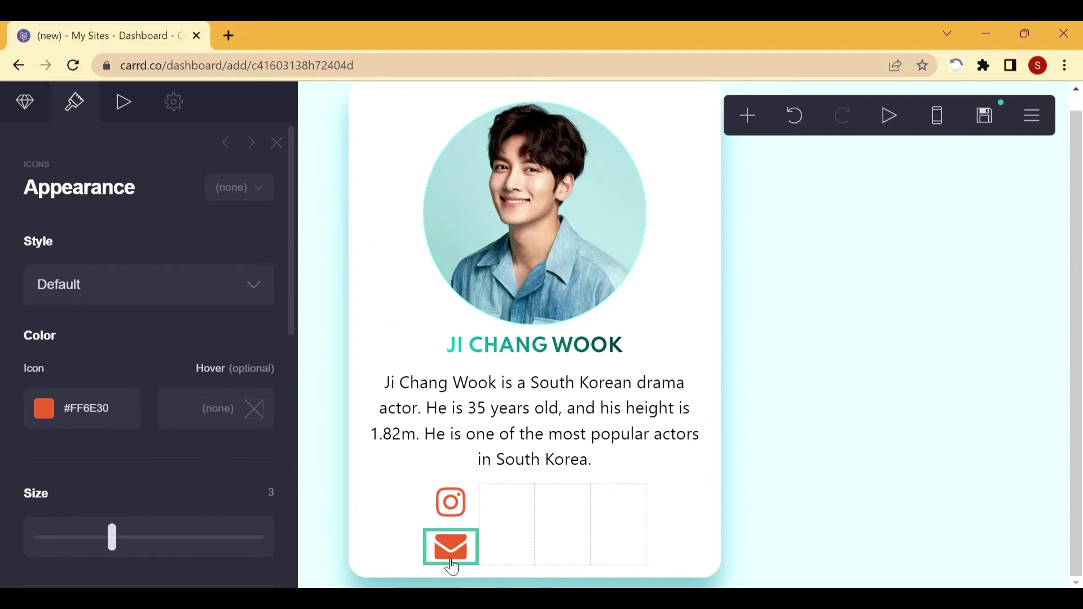
click(762, 127)
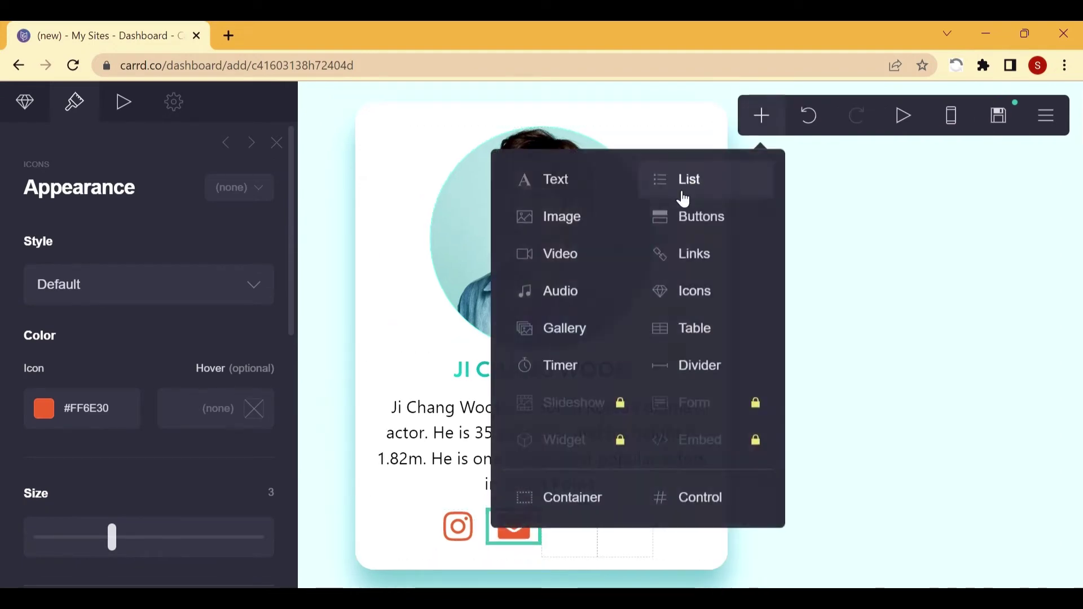
click(694, 296)
click(749, 131)
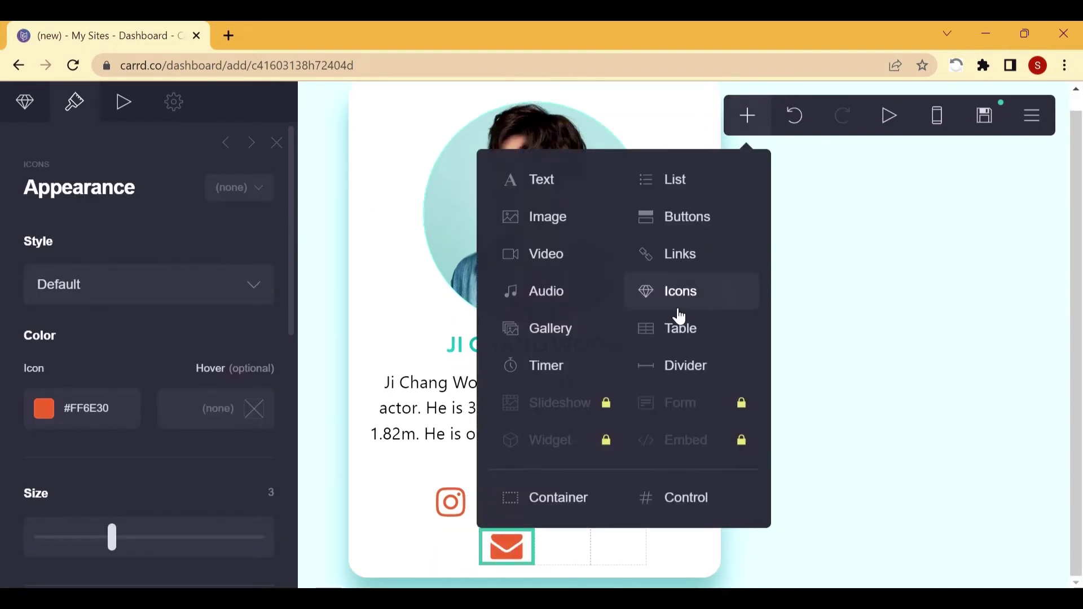
click(680, 302)
drag(506, 510, 564, 454)
drag(519, 539, 607, 505)
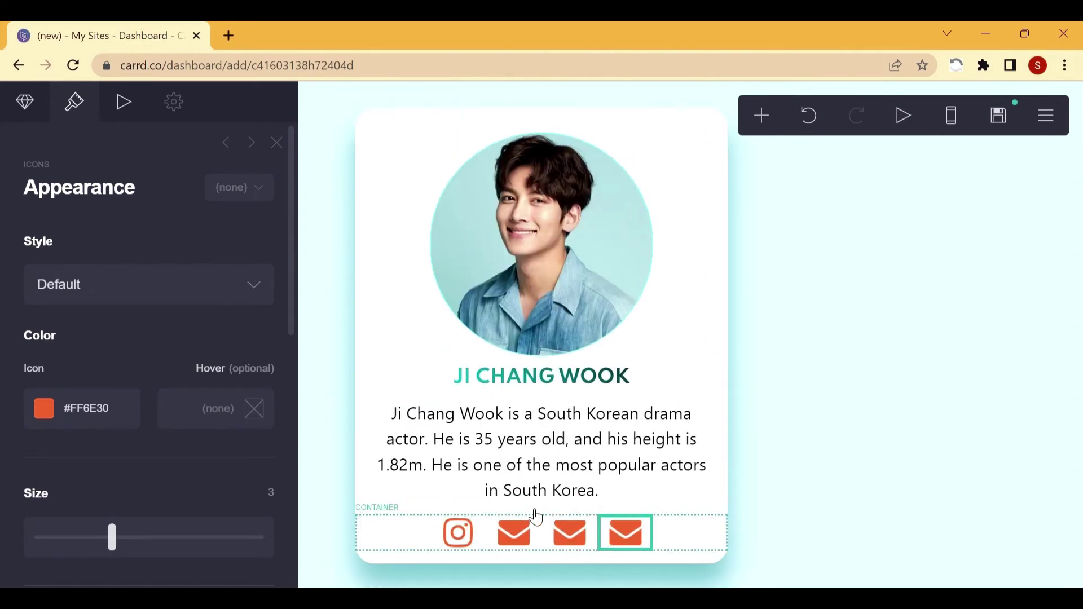
Change the type of the icon in the second column to Twitter.
click(520, 540)
click(22, 103)
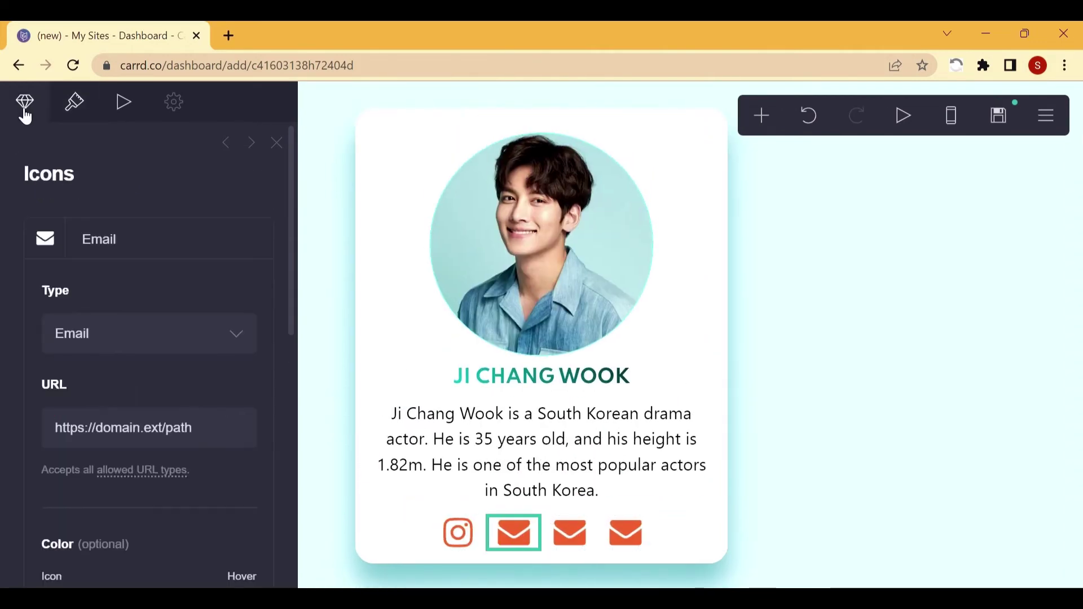
click(133, 332)
text(twit)
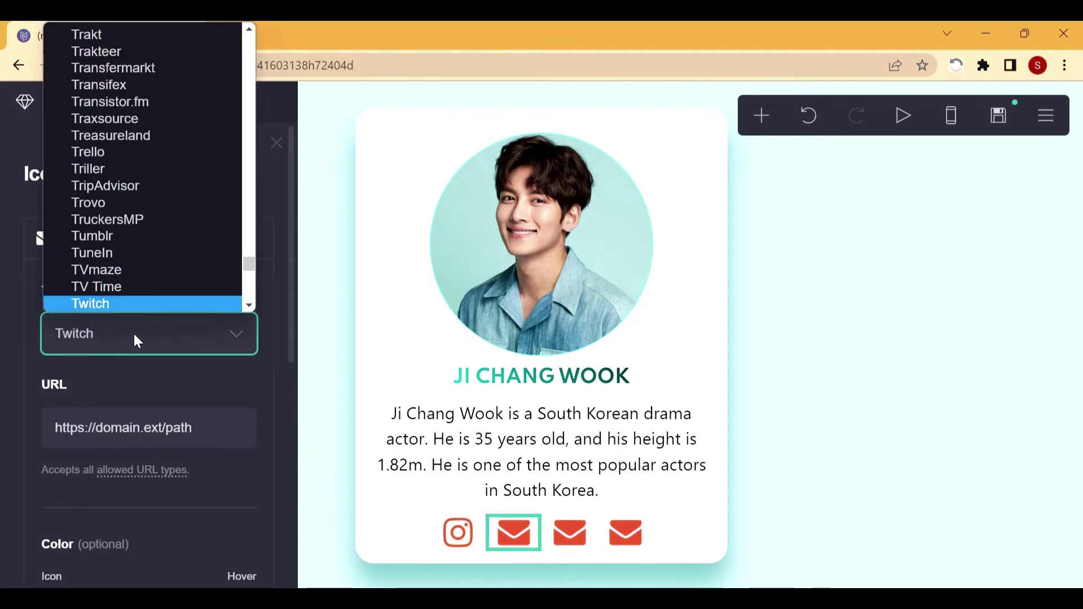
key(Return)
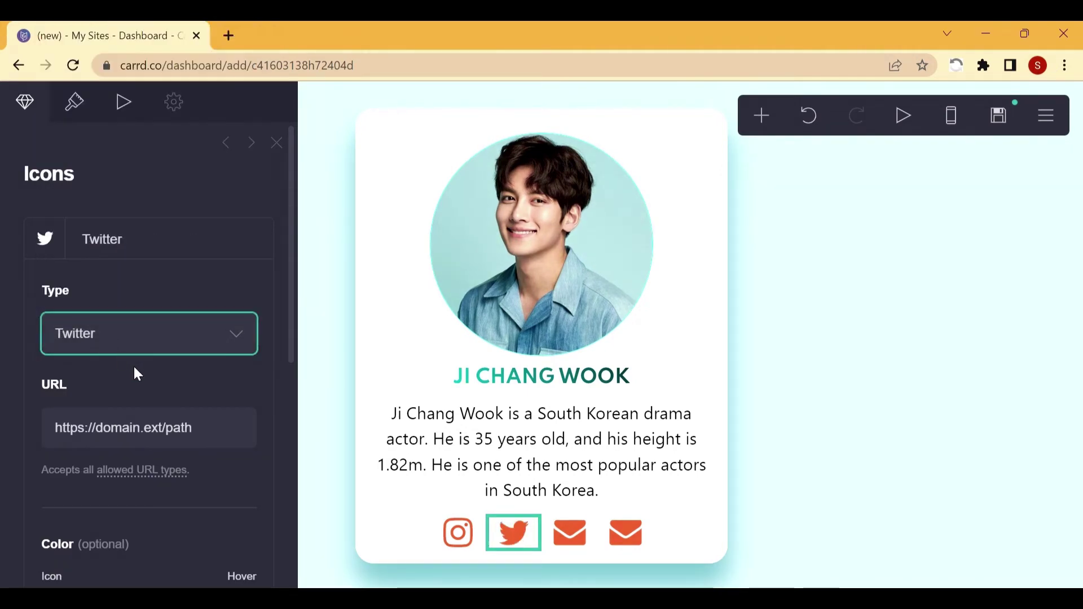
Set the Twitter icon's color to #309CFF.
scroll(103, 229, down, 5)
click(78, 112)
scroll(179, 347, up, 5)
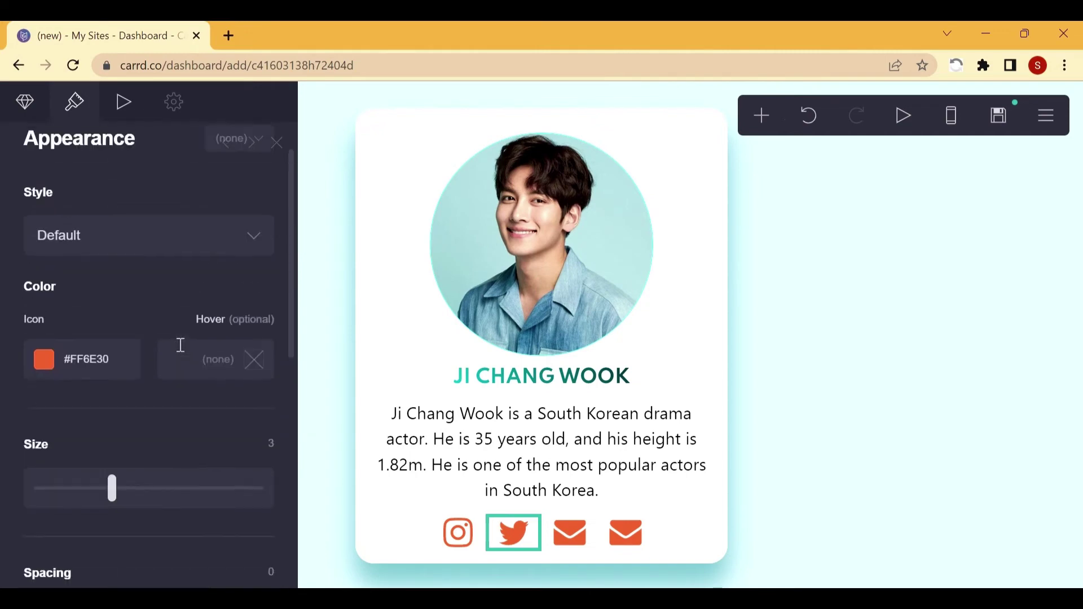
click(42, 355)
drag(128, 367, 77, 362)
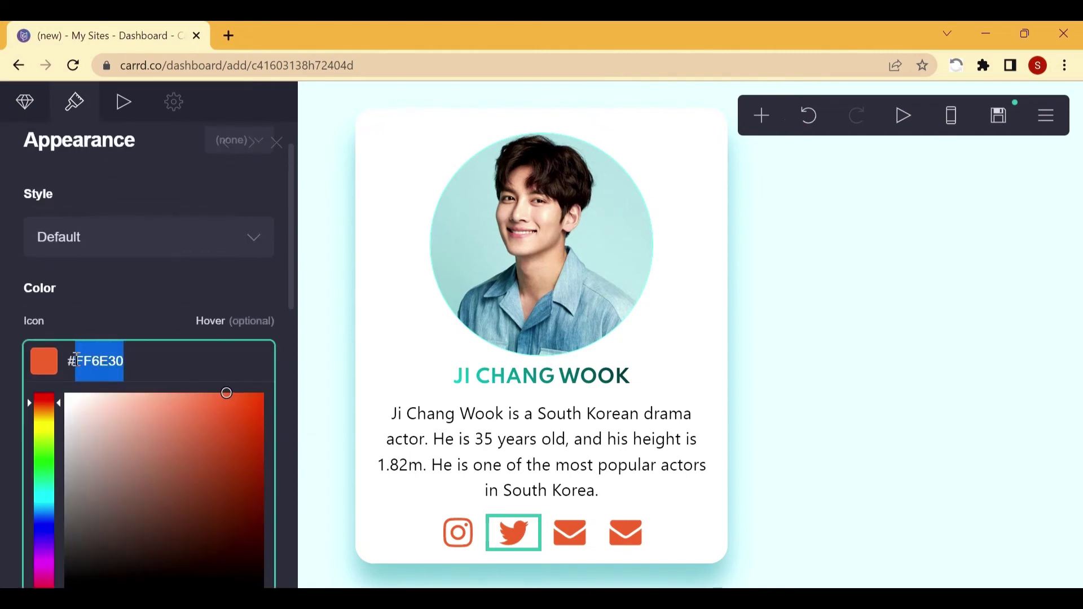
text(30)
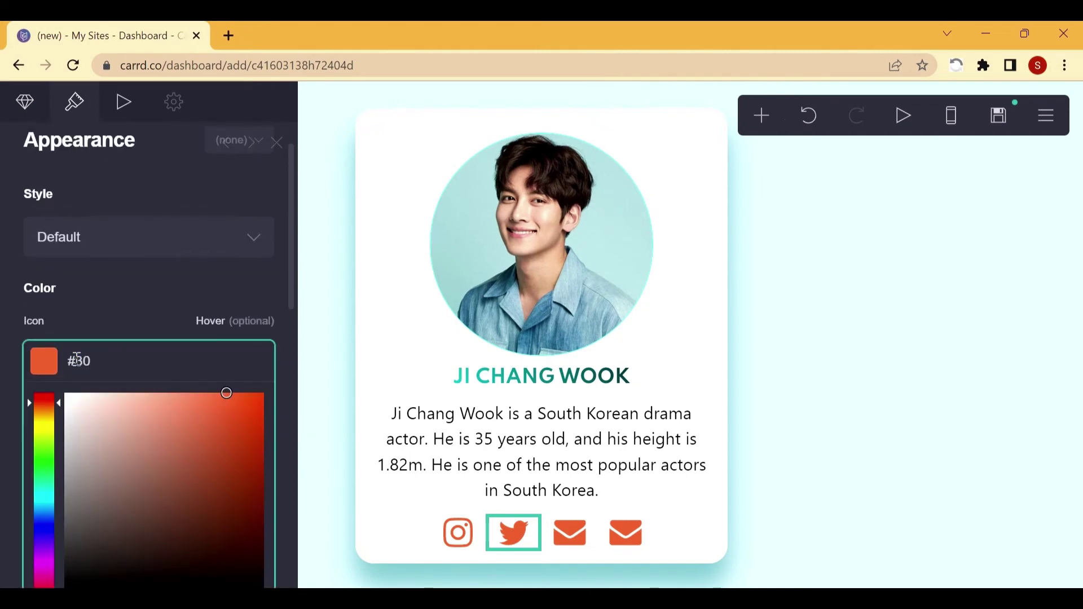
text(9CFF)
click(3, 338)
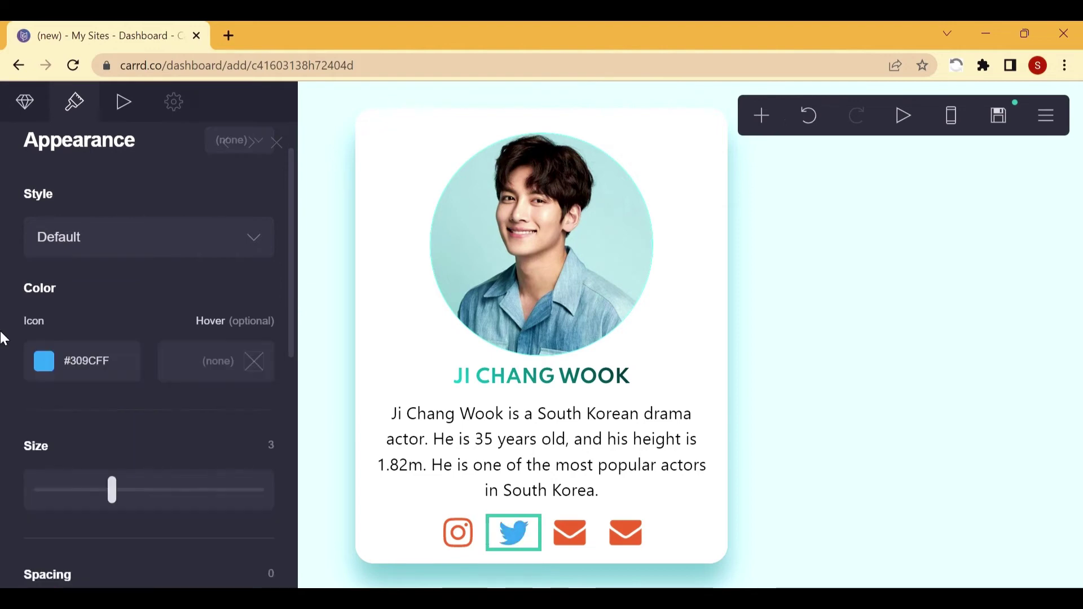
Change the type of the icon in the container's third column to YouTube (Alt).
scroll(166, 316, down, 5)
click(582, 542)
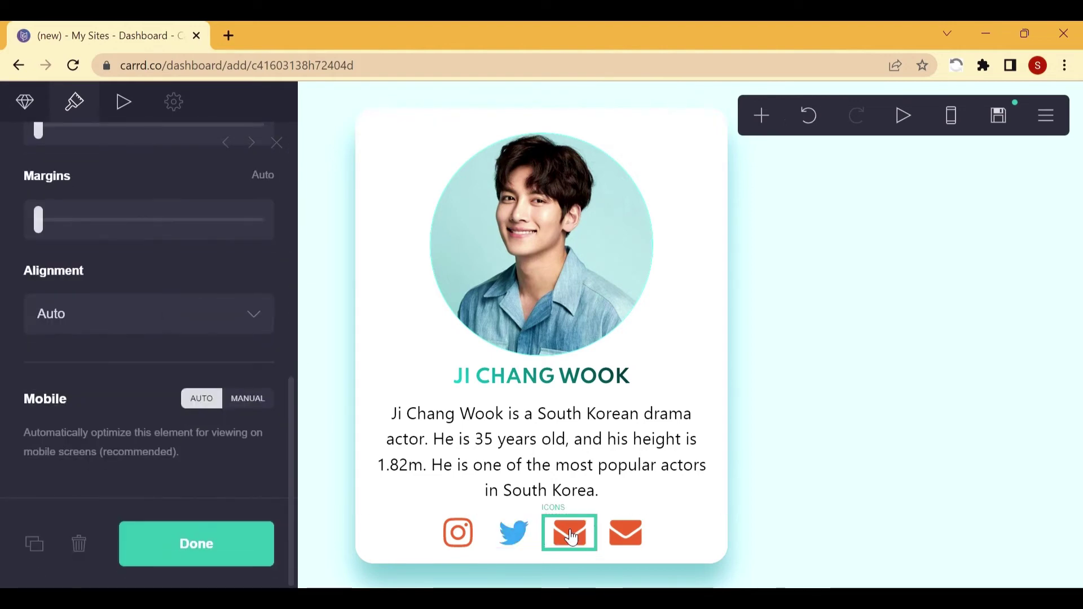
click(25, 111)
click(122, 339)
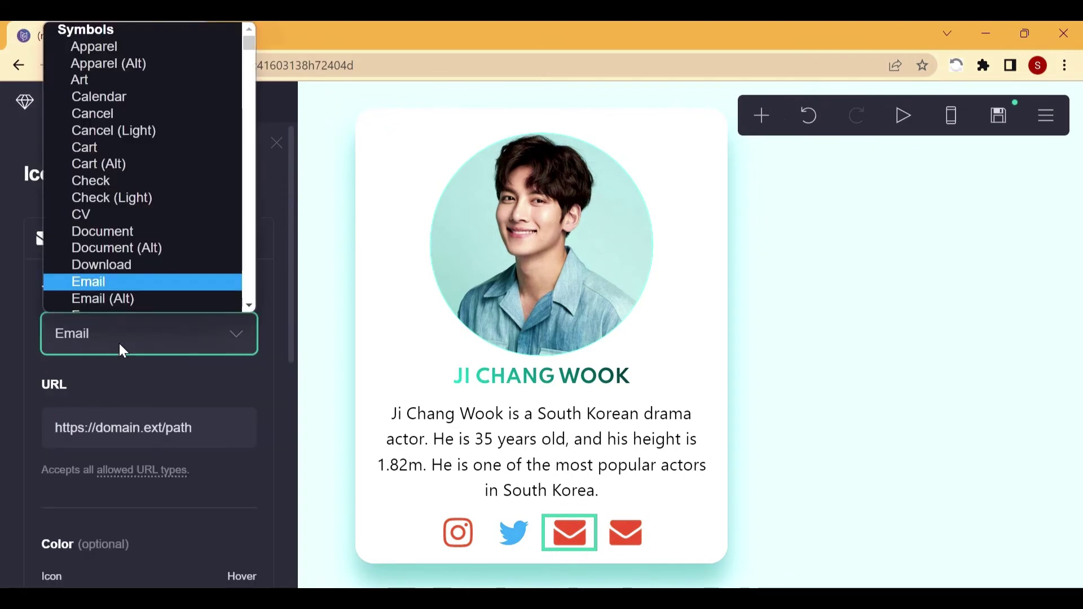
text(youtube)
key(Return)
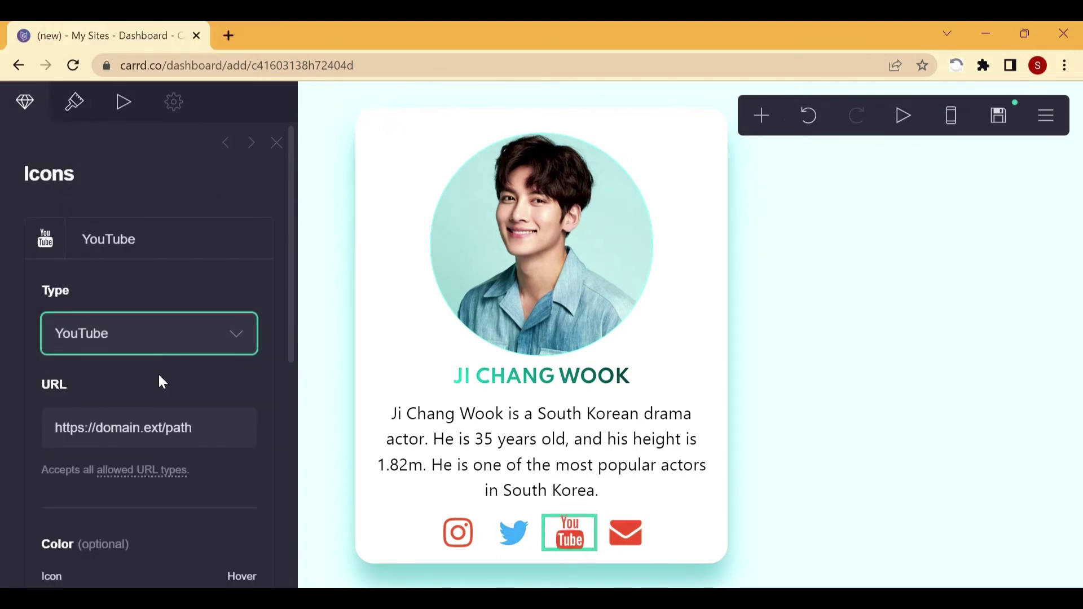
click(133, 330)
scroll(139, 306, down, 1)
click(168, 307)
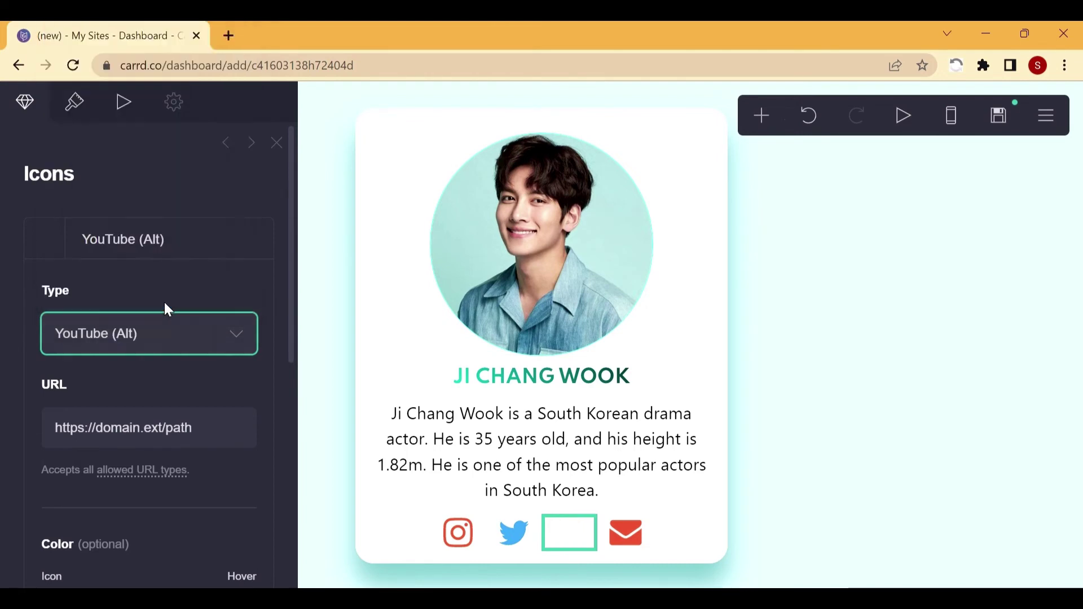
Set the YouTube icon's color to #FF0000.
click(79, 105)
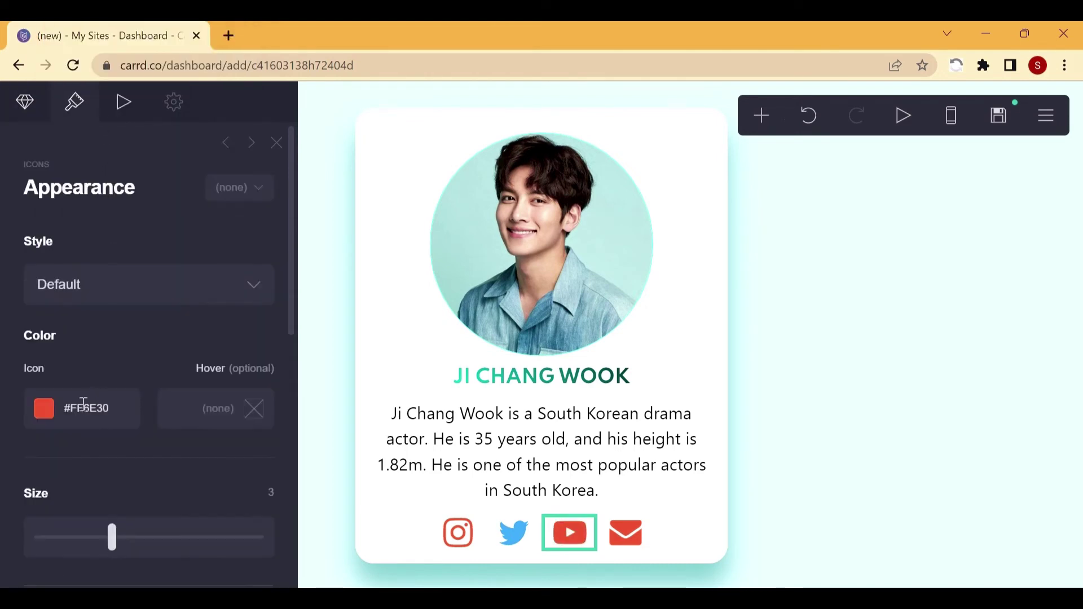
click(83, 404)
text(#FF0000)
click(2, 386)
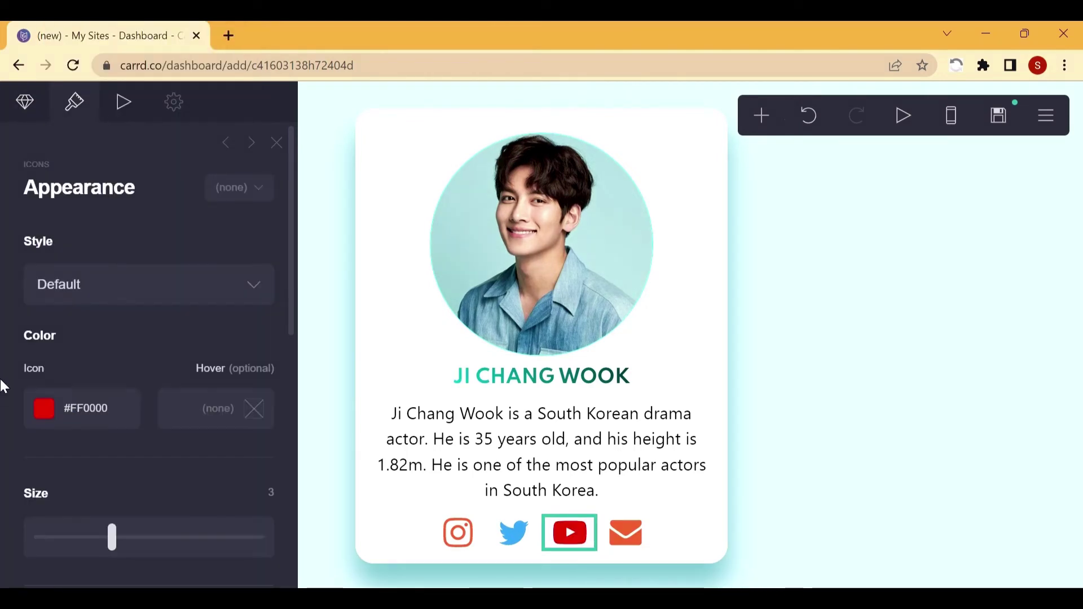
Change the type of the icon in the container's fourth column to Facebook.
click(617, 539)
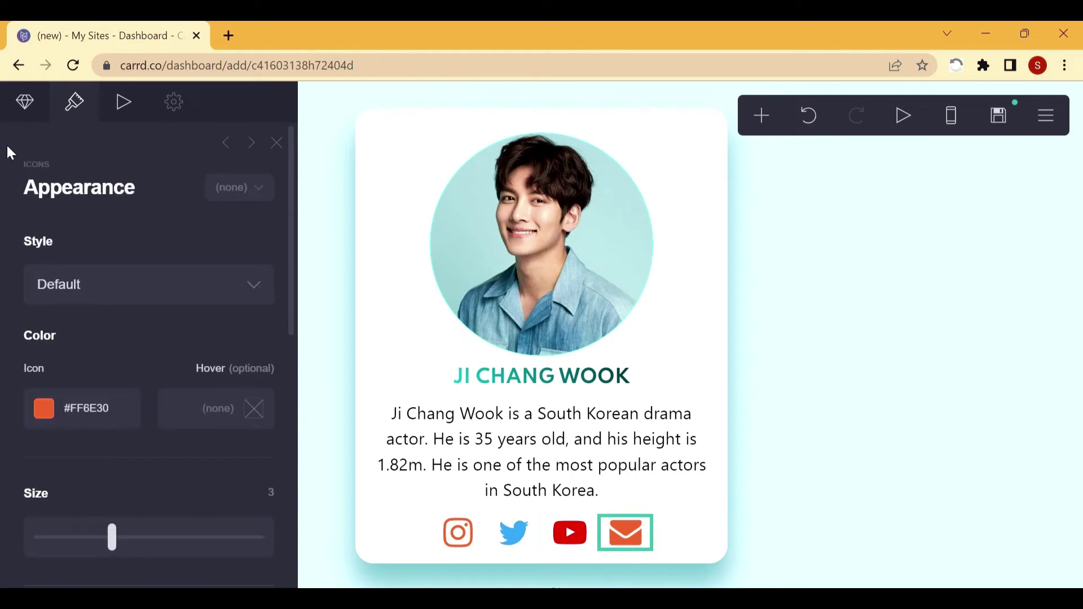
click(24, 102)
click(108, 335)
key(f)
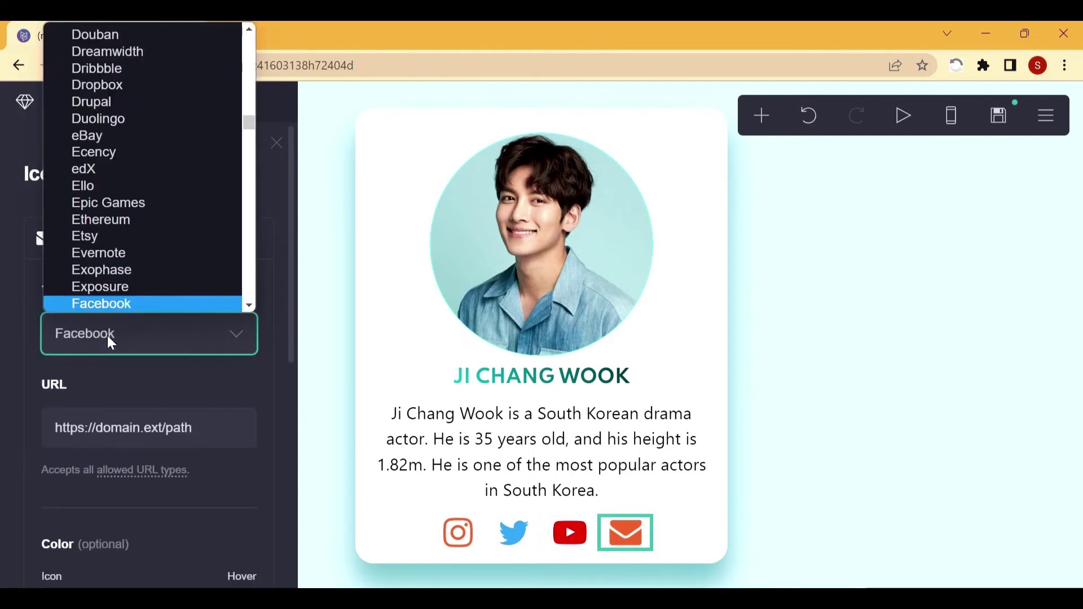
key(Return)
Set the Facebook icon's color to #2E4FFF.
click(71, 100)
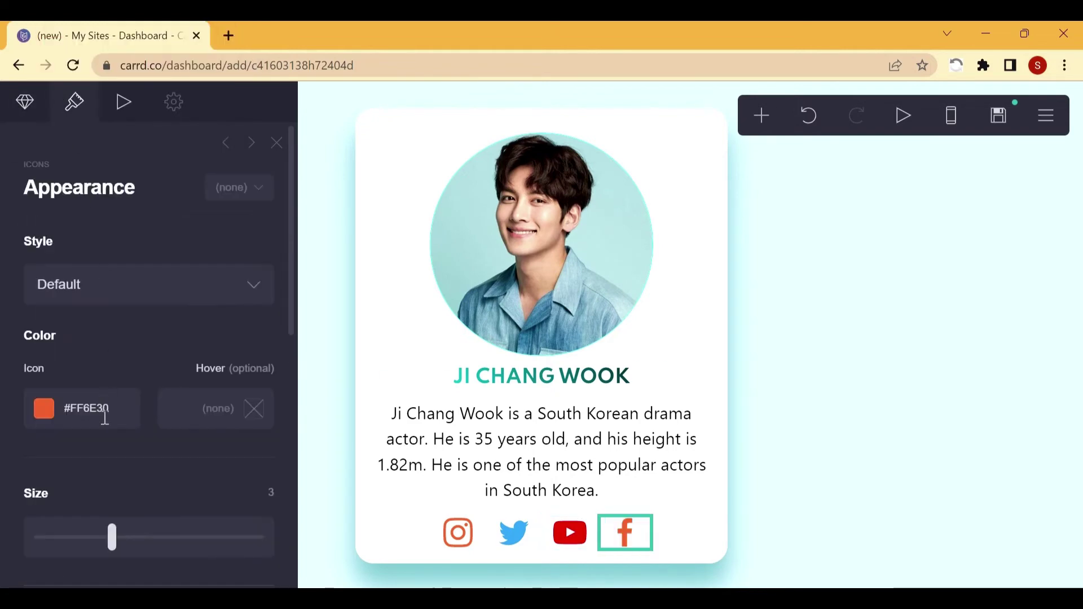
click(104, 418)
text(#2E)
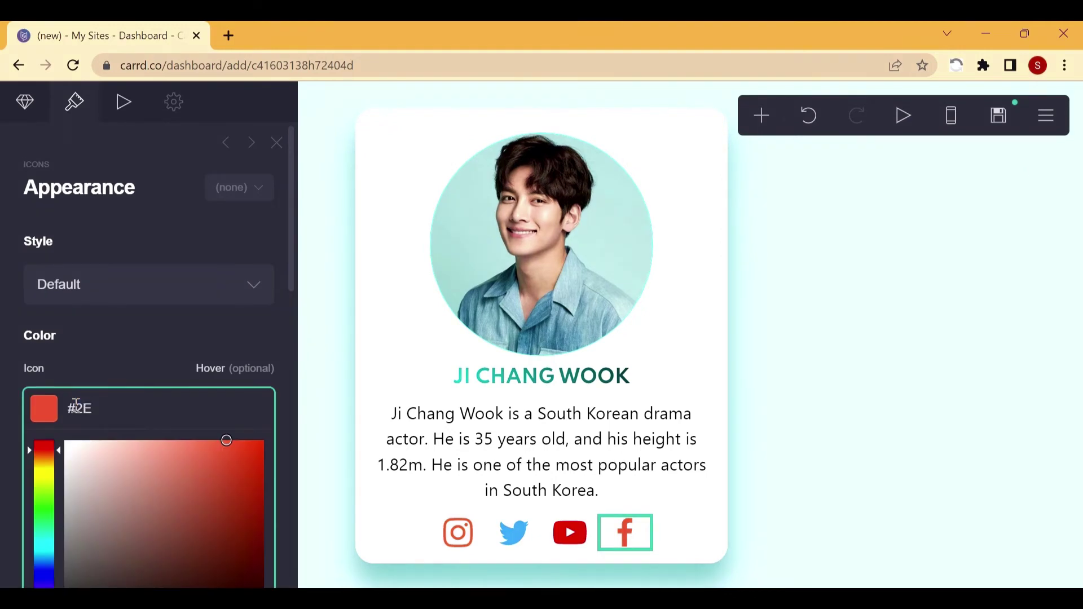
text(4FFF)
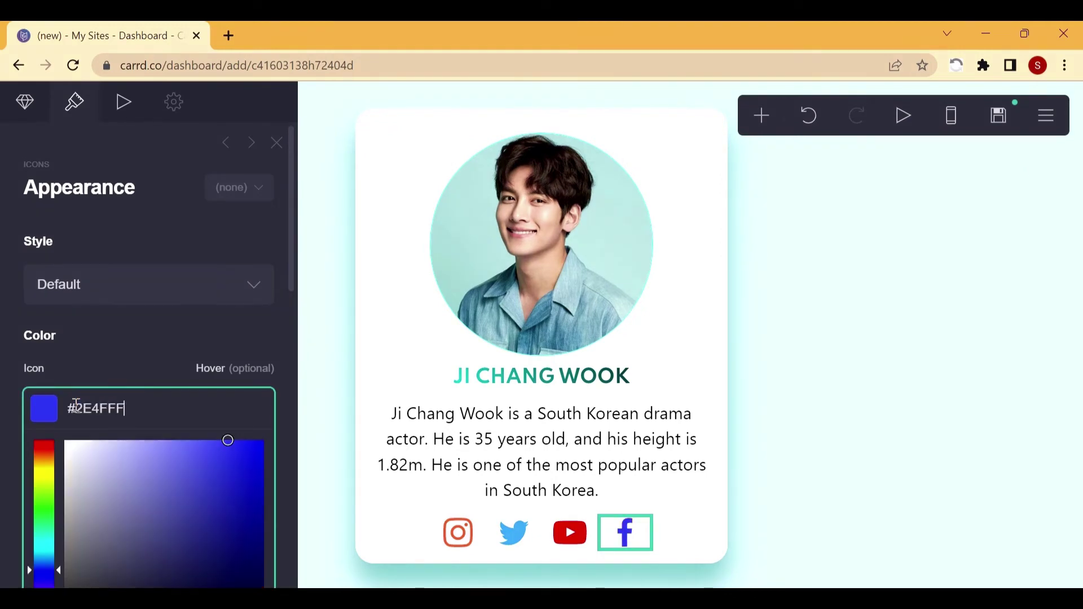
click(3, 380)
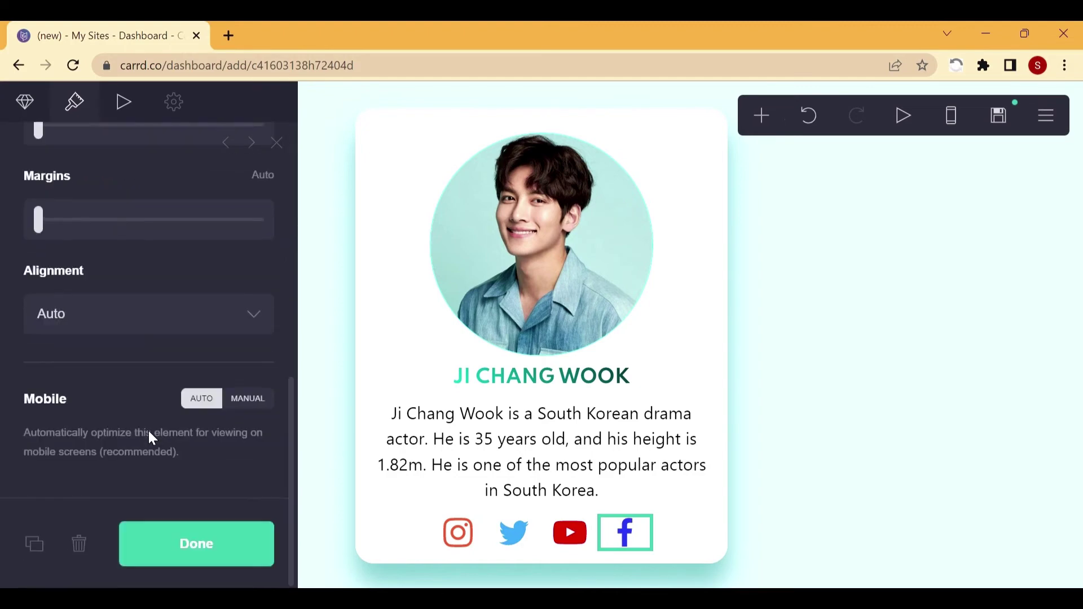
Give the circular portrait image a Flip Forward animation for when it becomes visible.
click(458, 532)
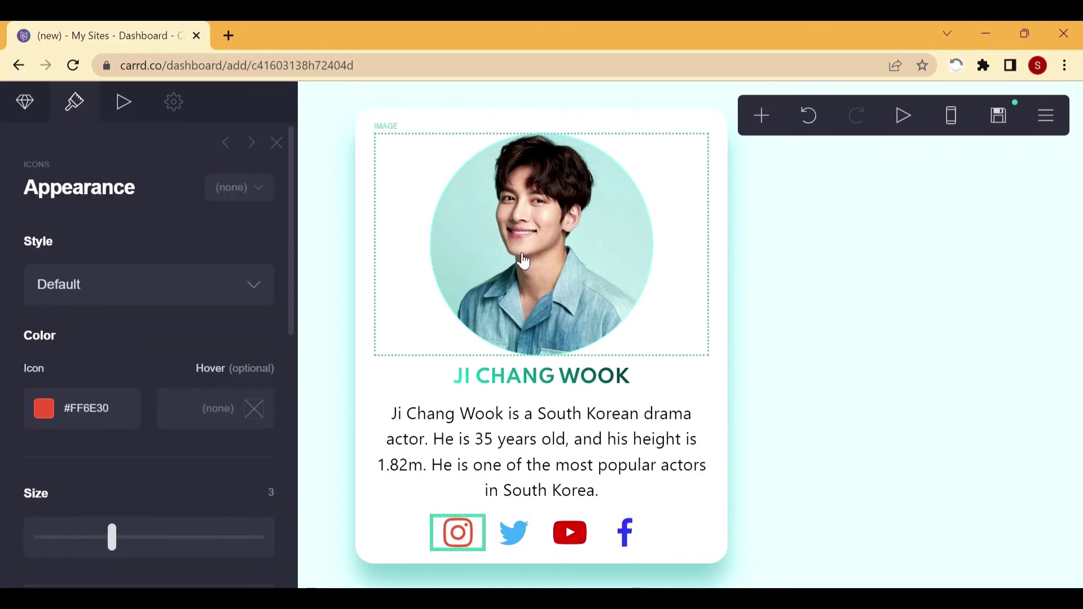
click(542, 243)
click(123, 102)
click(77, 340)
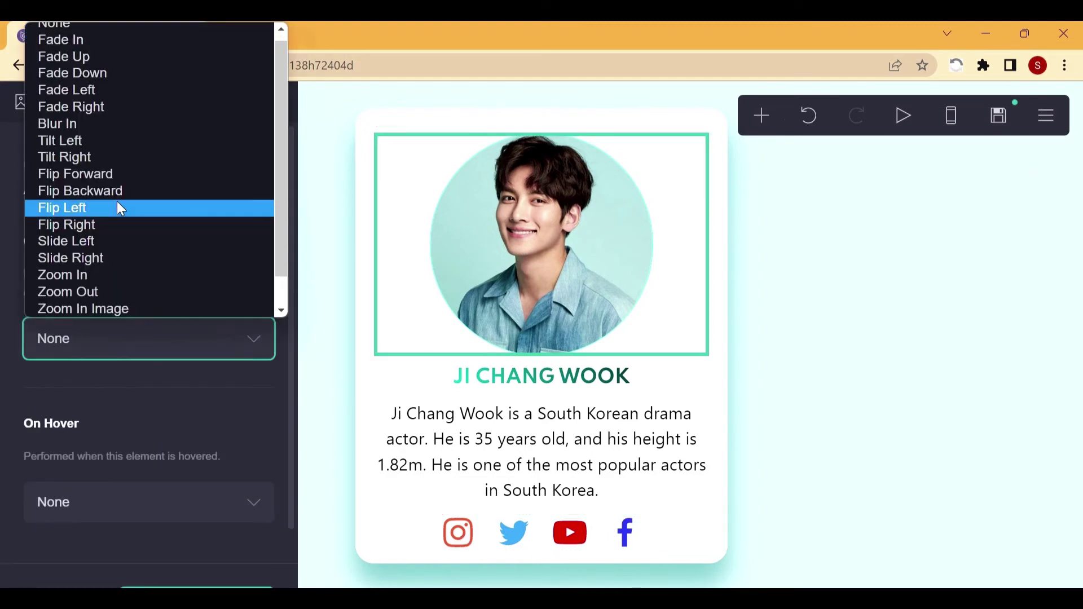
click(101, 176)
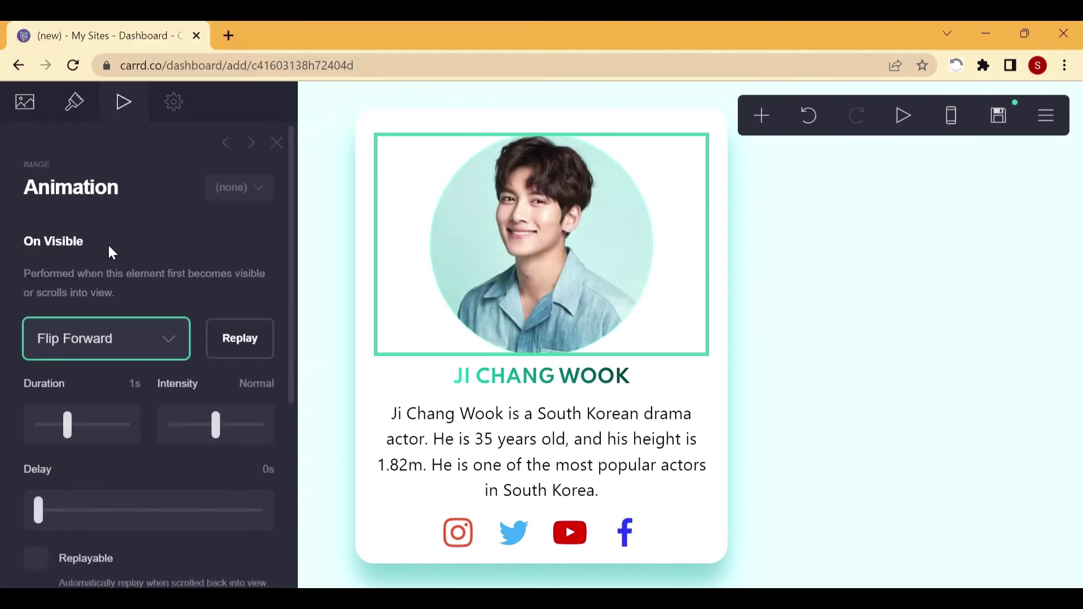
Set the portrait animation's duration to 3 s and its intensity to Max, and play the page animations.
click(139, 383)
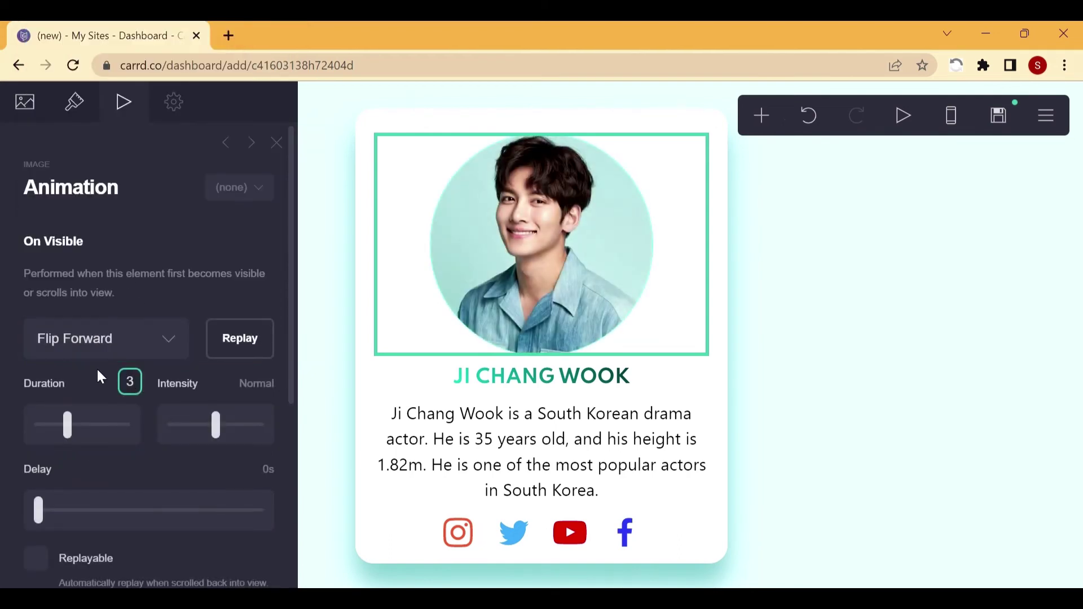
key(Return)
drag(218, 428, 280, 425)
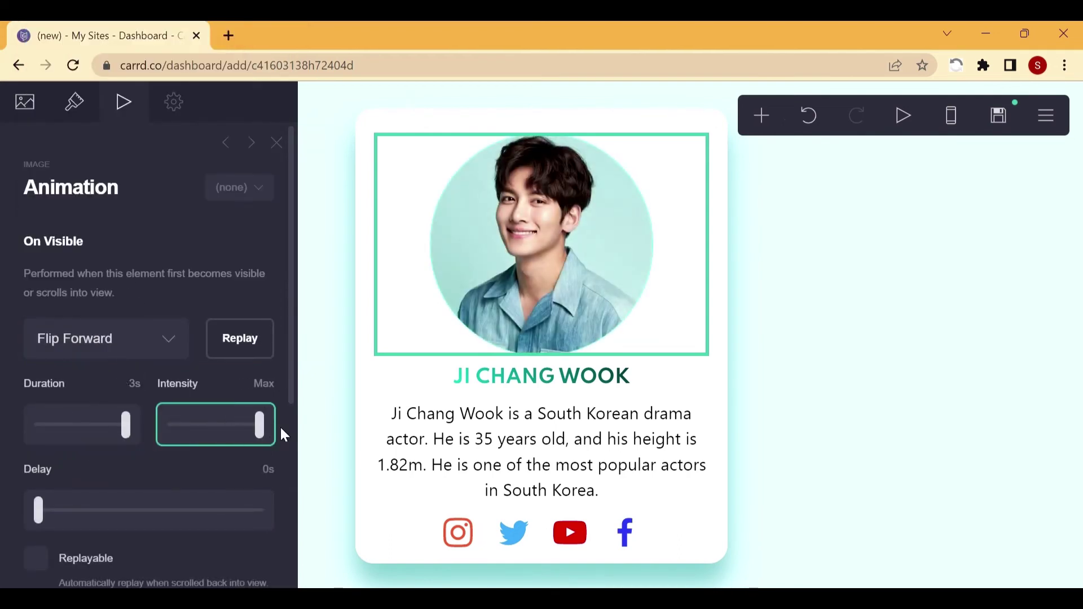
scroll(158, 485, down, 4)
scroll(159, 494, down, 2)
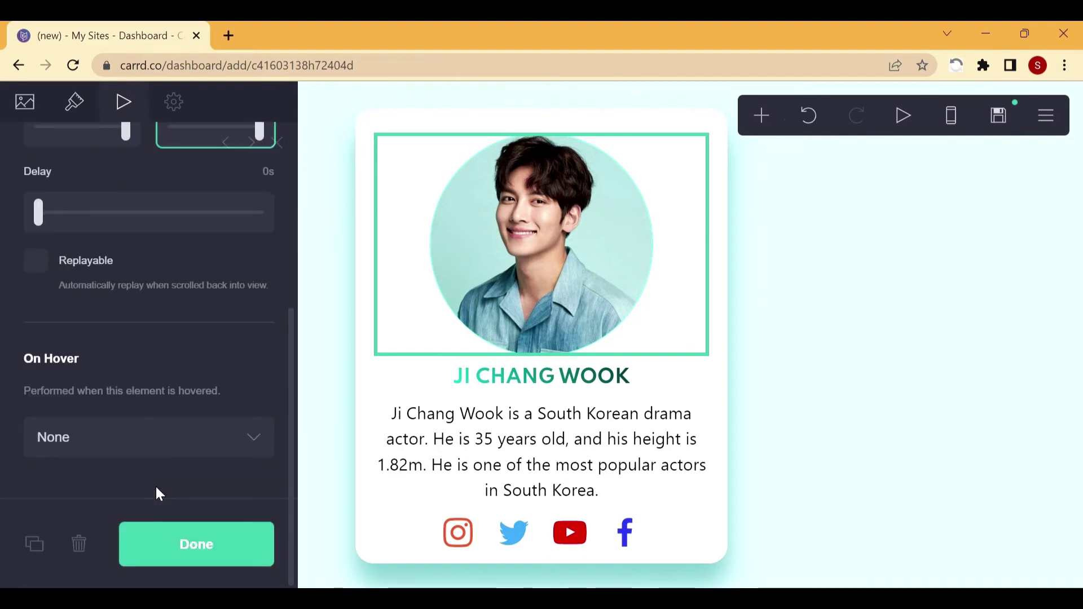
click(205, 550)
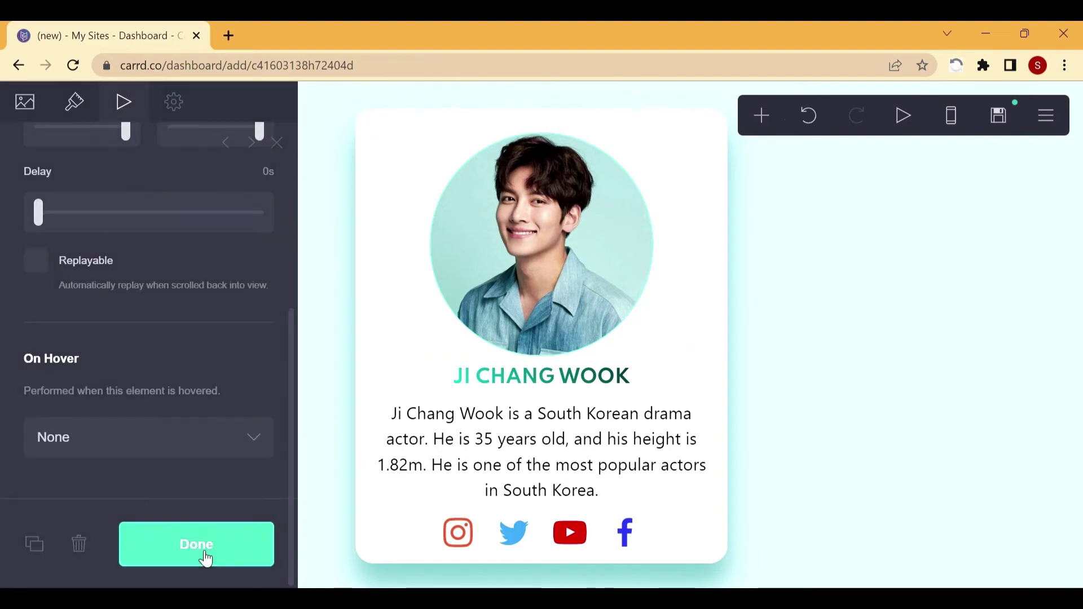
click(904, 123)
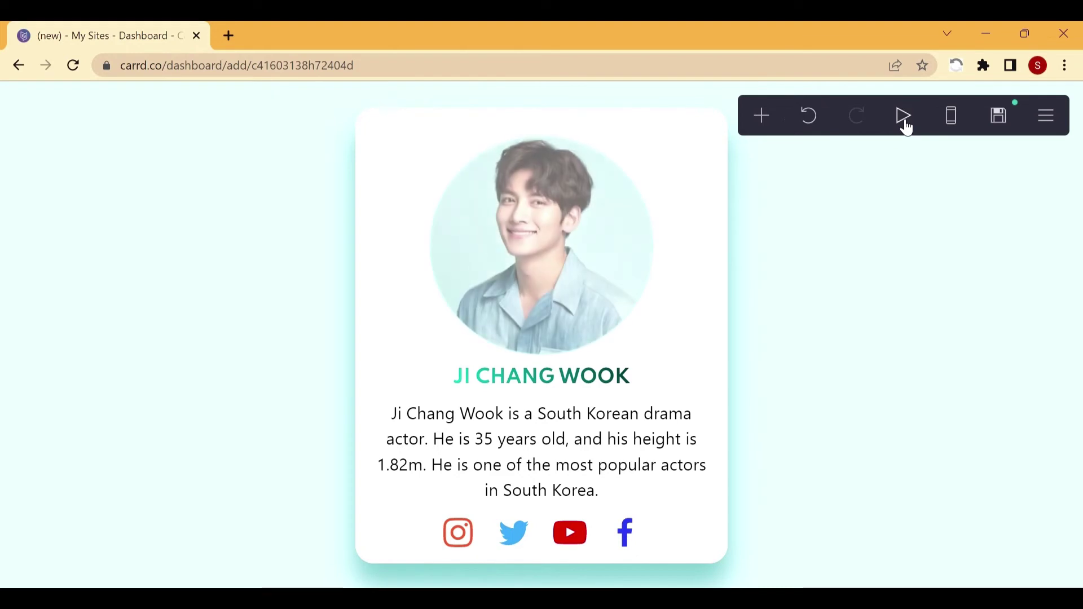
Give the gradient name text a Fade In on-visible animation lasting 3 s and play the page animations.
click(598, 376)
click(119, 102)
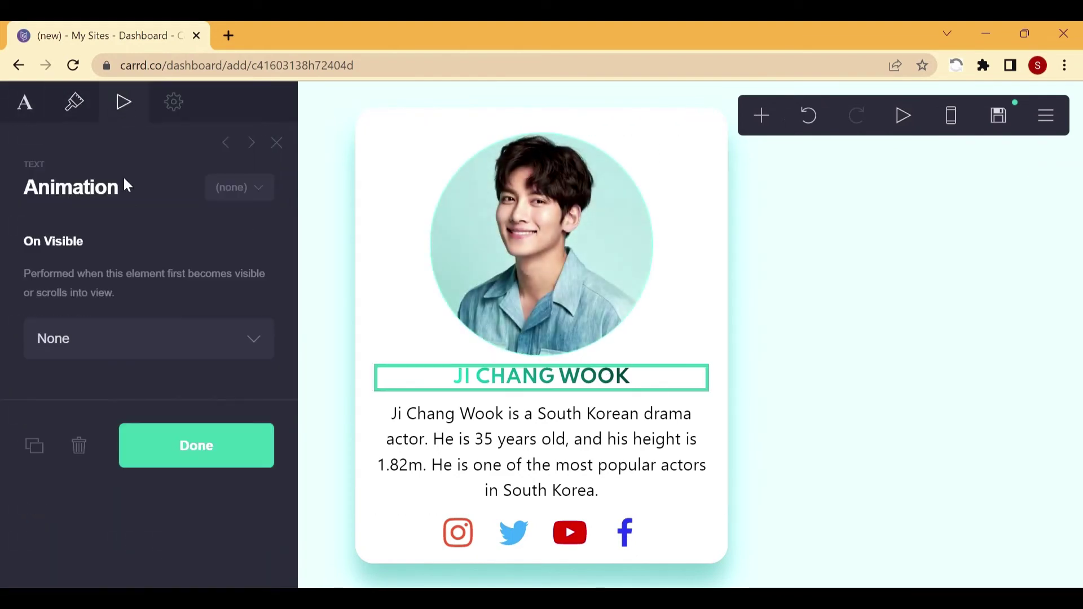
click(111, 343)
click(79, 62)
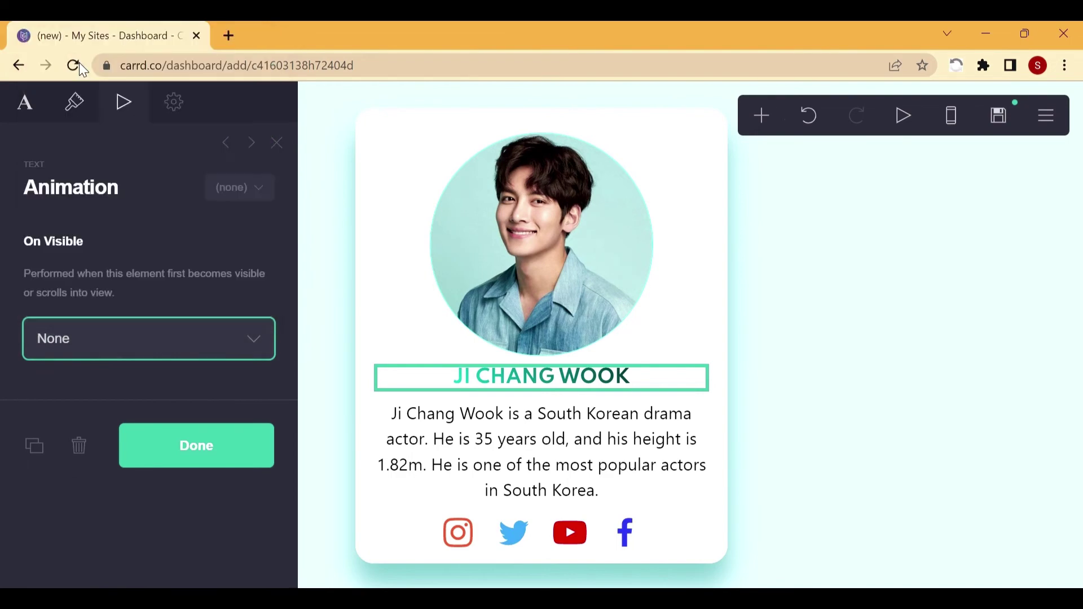
click(269, 383)
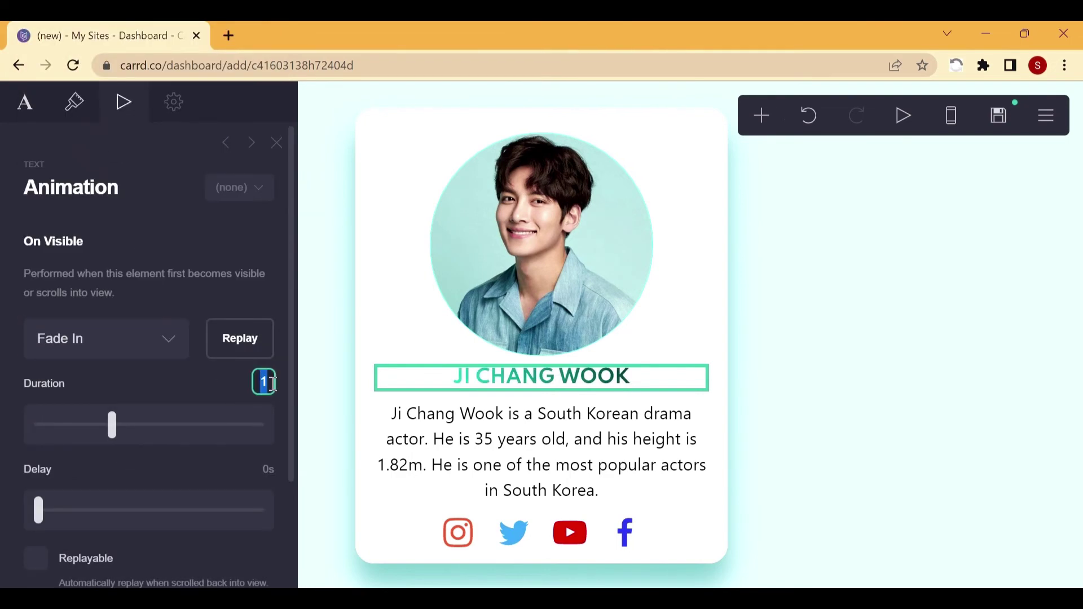
click(211, 382)
scroll(194, 437, down, 3)
click(215, 544)
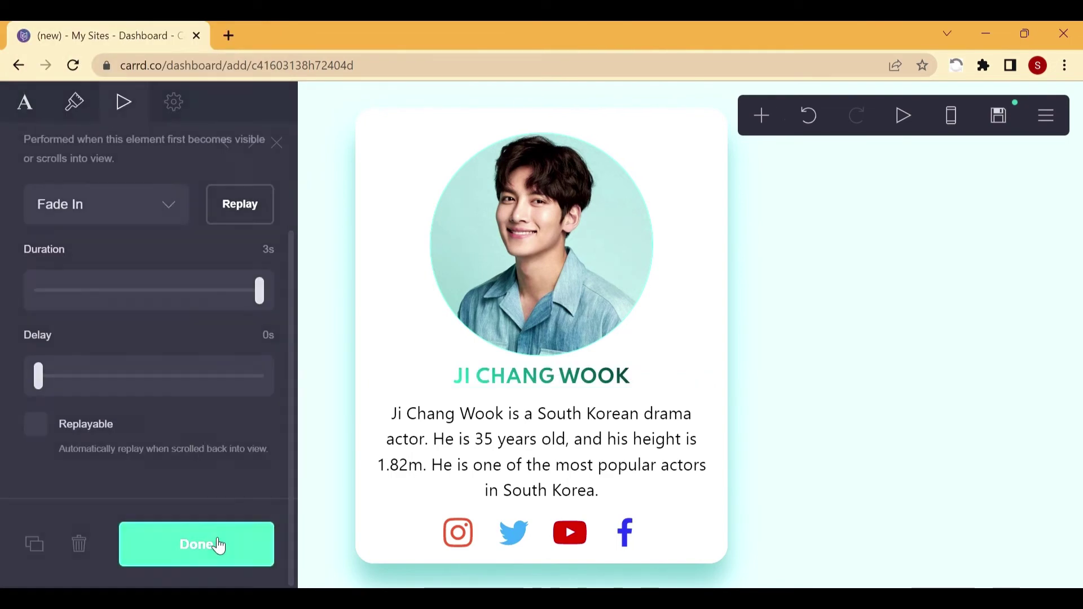
click(904, 116)
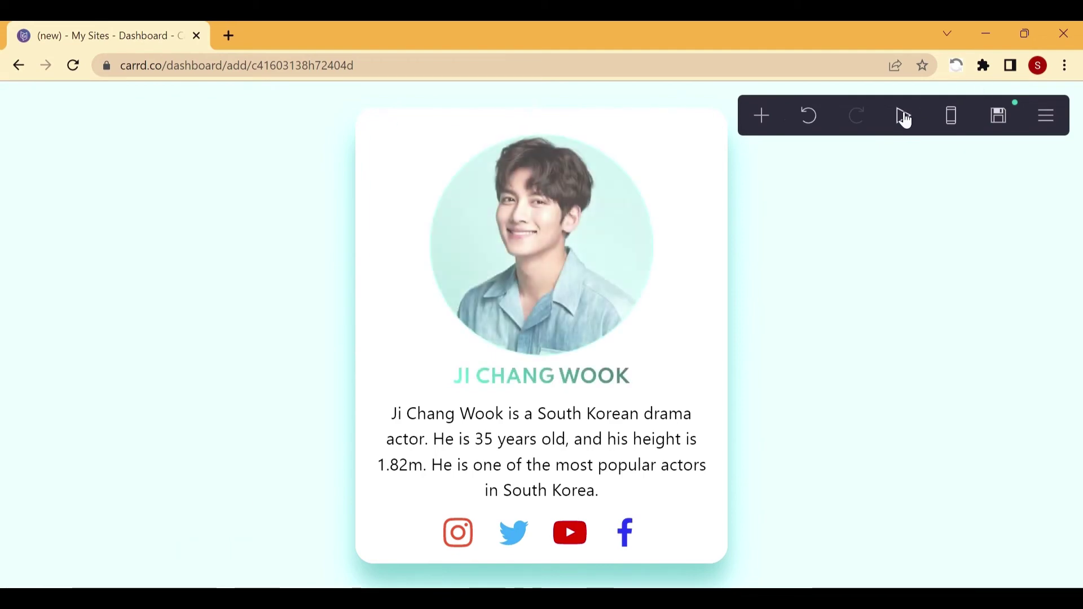
Give the bio text a Fade In on-visible animation with a duration of 3 s.
click(616, 443)
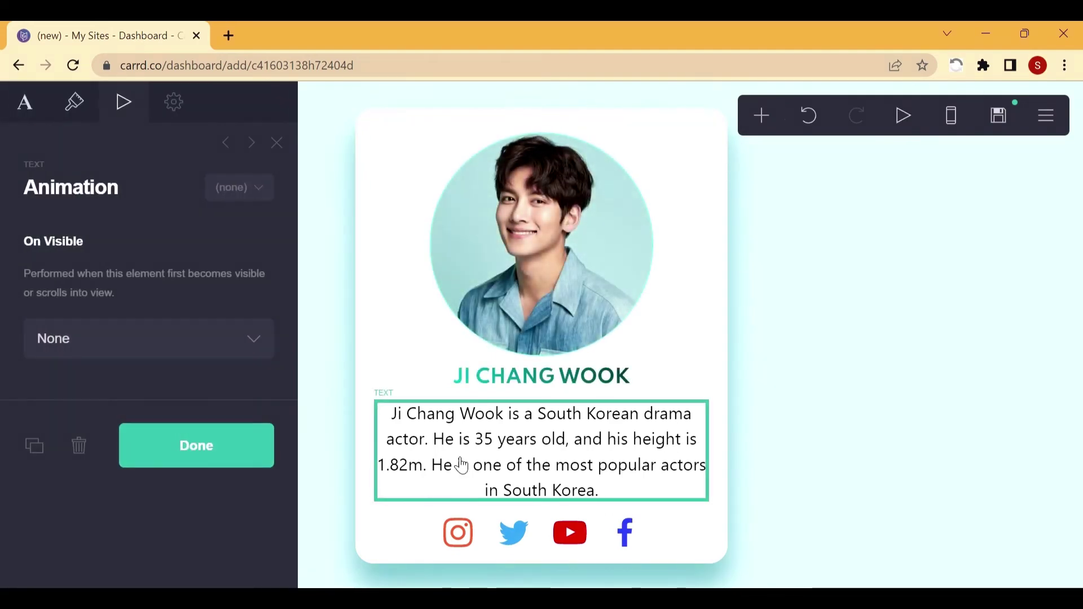
click(113, 342)
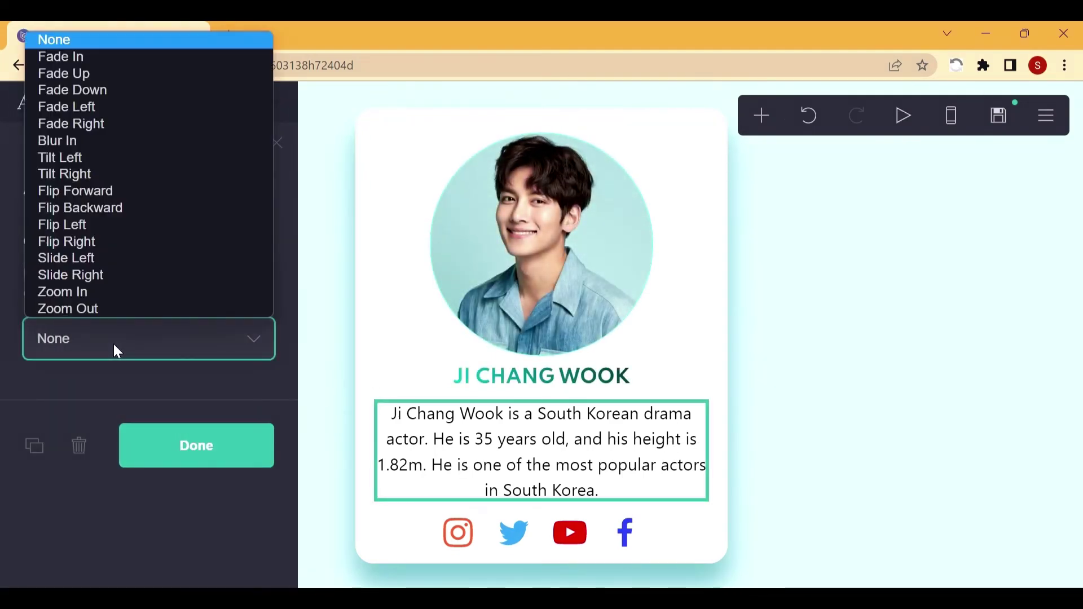
click(78, 56)
click(268, 384)
text(3)
key(Return)
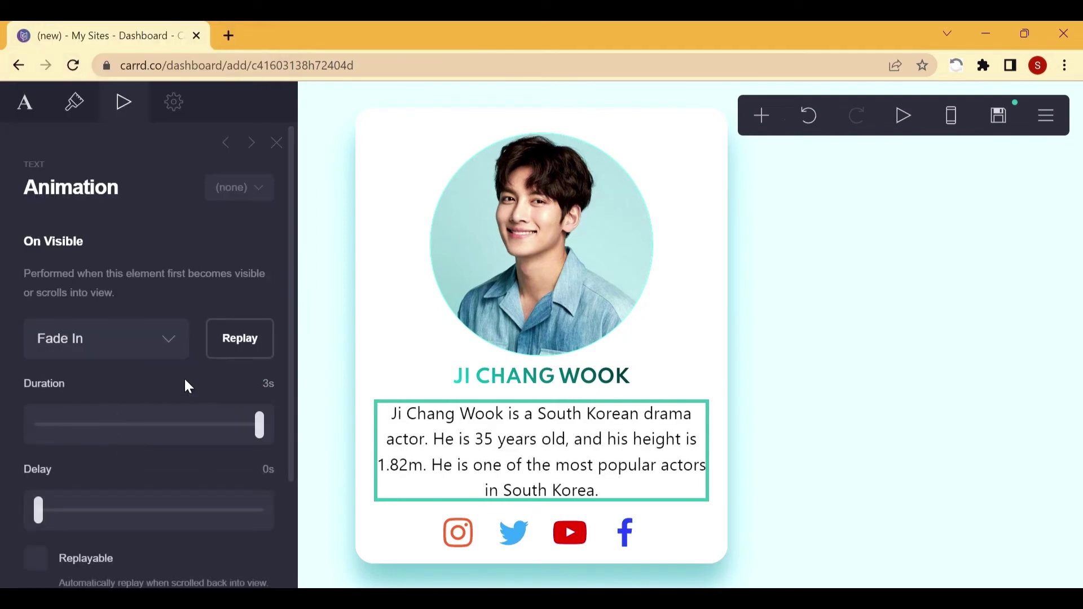
Set the bio text animation's delay to 0.5 s and play the page animations.
text(.5)
key(Return)
scroll(182, 470, down, 3)
click(196, 543)
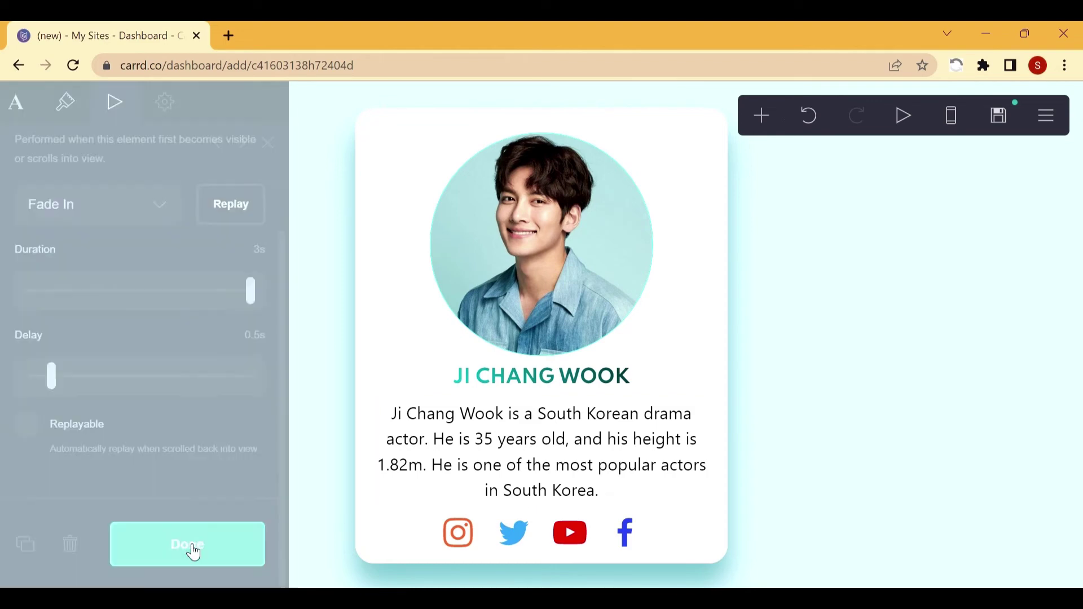
click(903, 115)
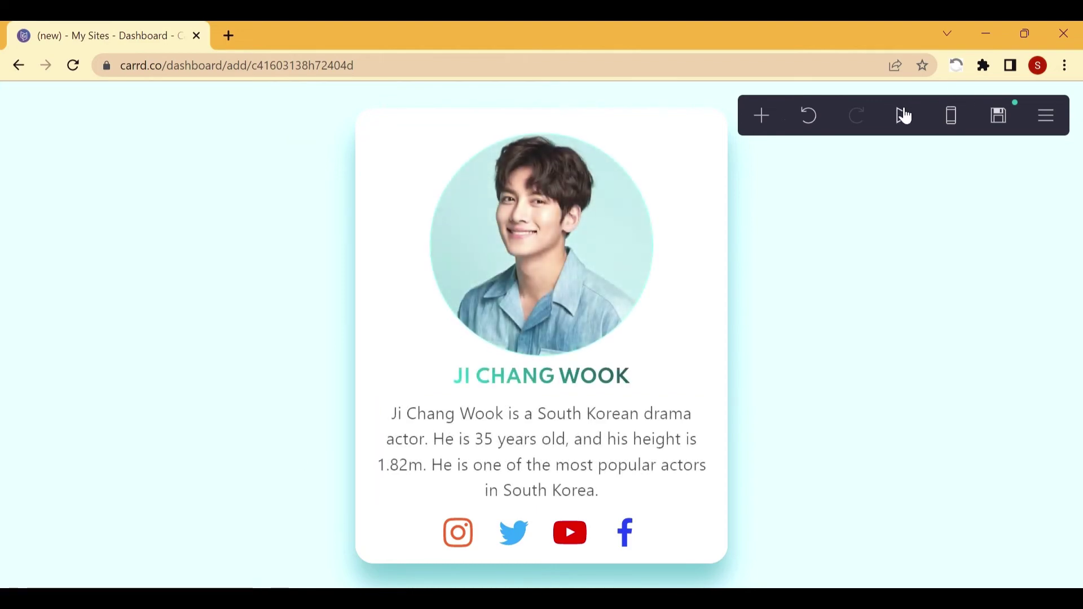
click(904, 115)
Give the Instagram icon a Fade Up on-visible animation with a duration of 2.875 s.
click(451, 547)
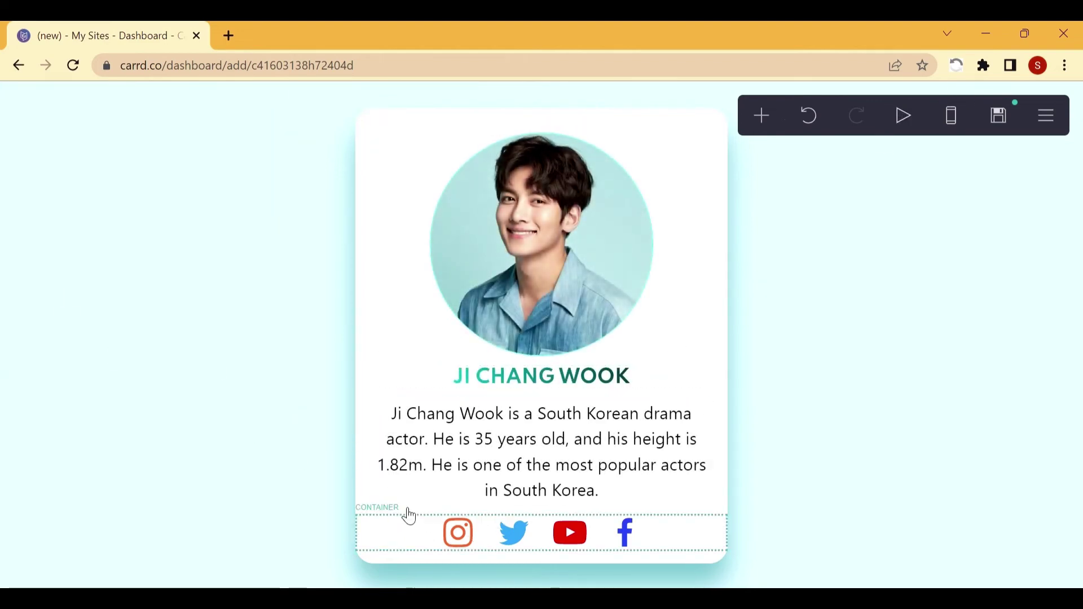
click(452, 544)
click(123, 118)
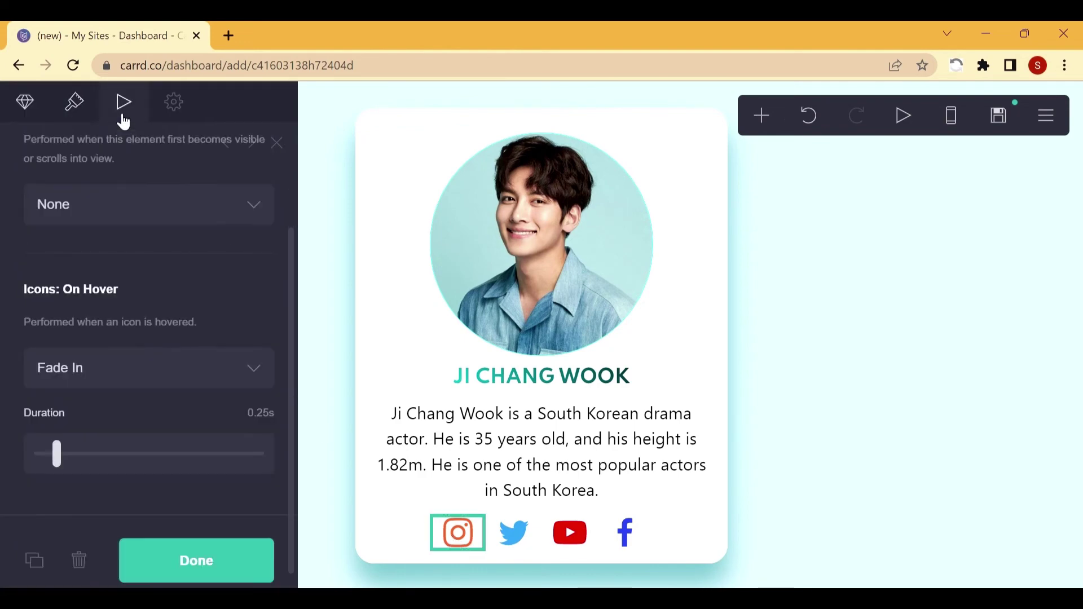
click(109, 202)
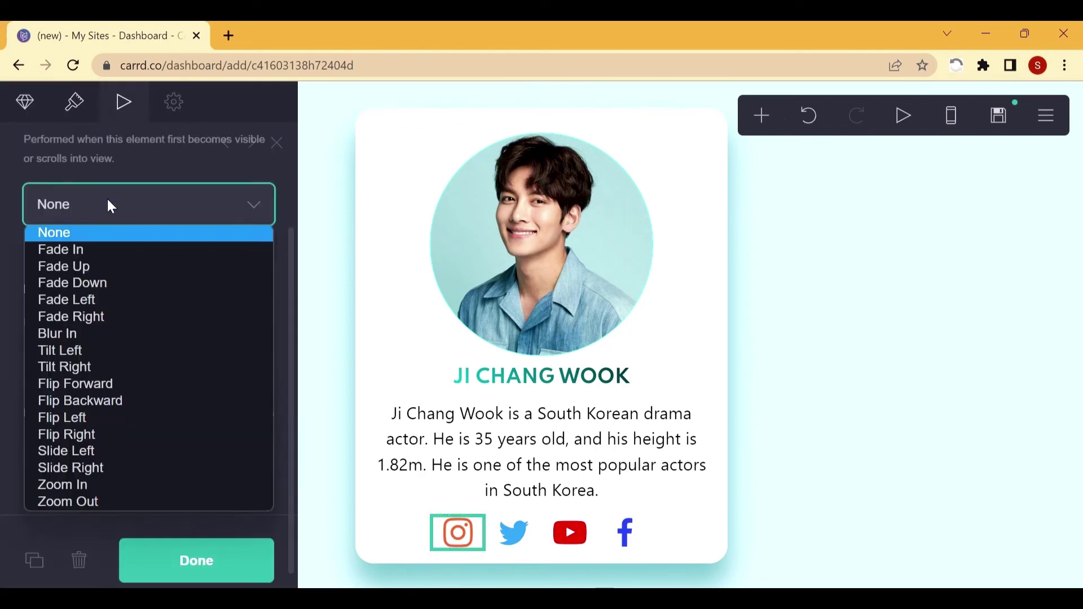
click(107, 264)
click(140, 248)
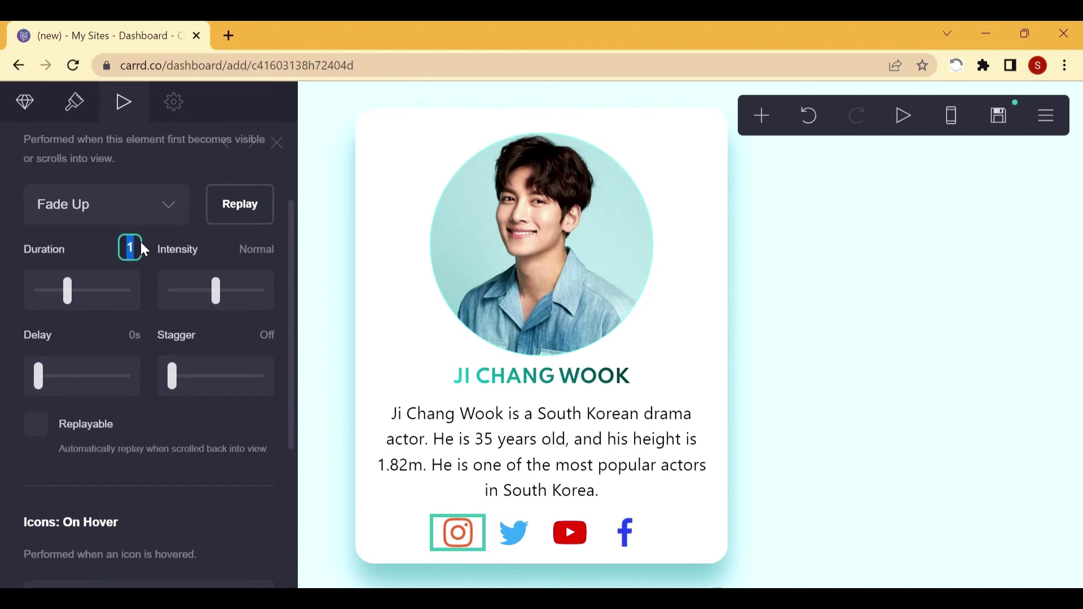
text(2.875)
key(Return)
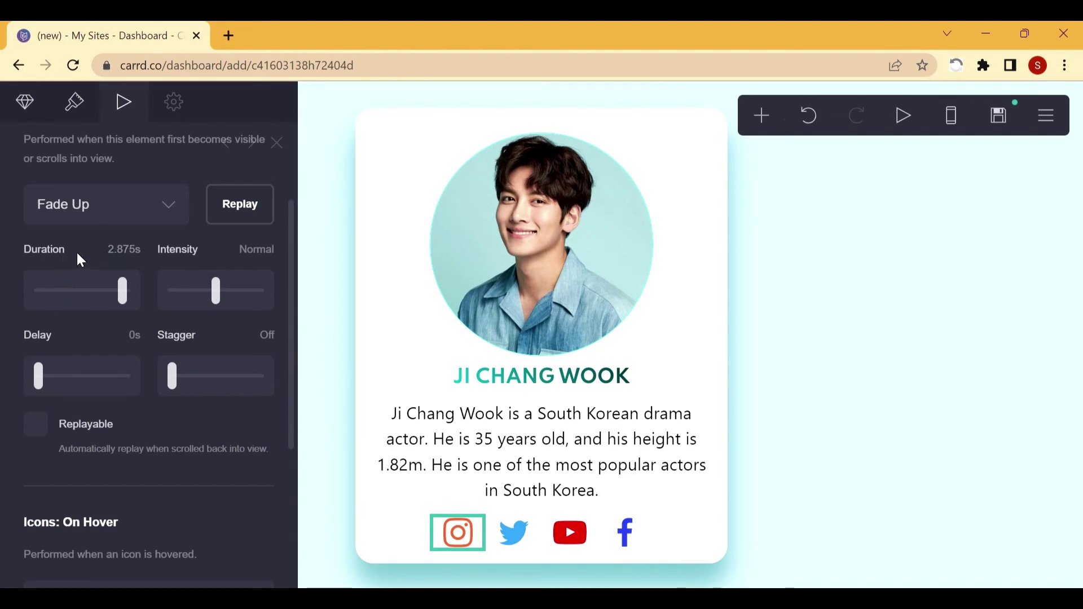
Set the delay of the Instagram icon's on-visible animation to 0.875 s.
click(133, 334)
text(0.)
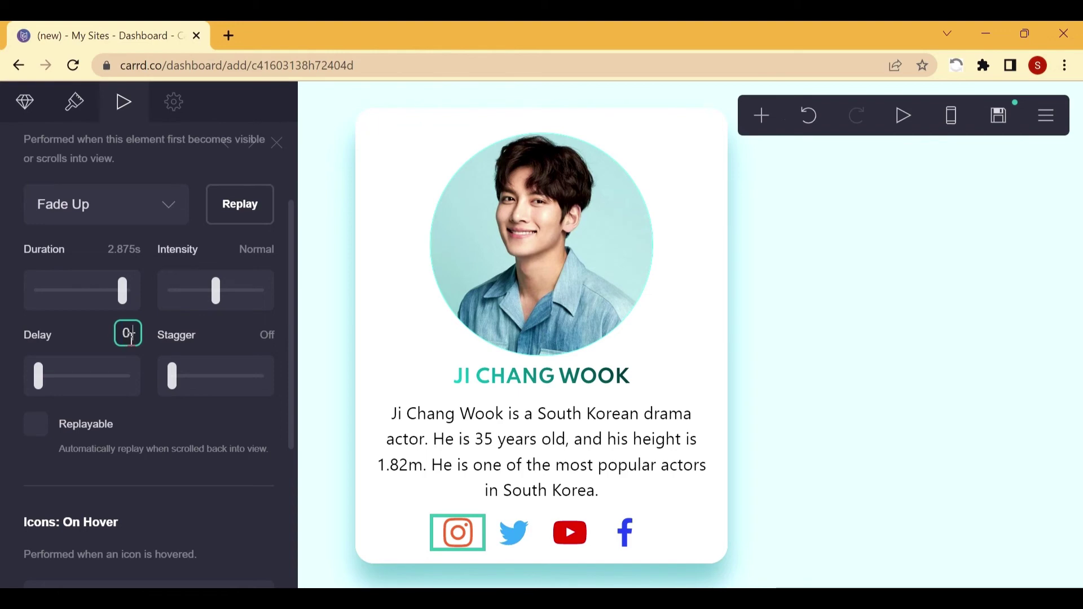
text(875)
key(Return)
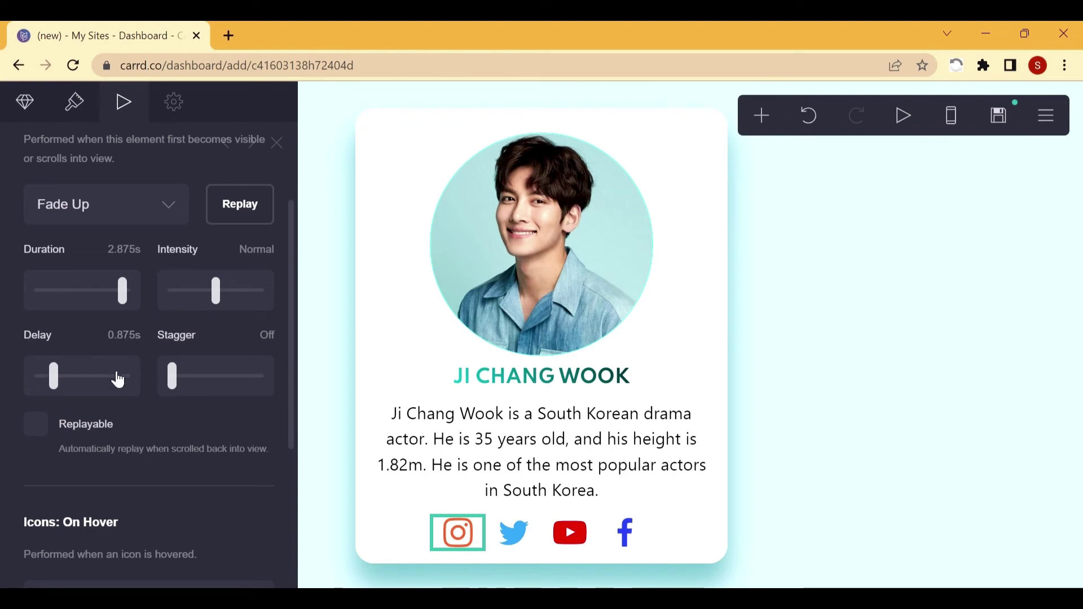
Set the Instagram icon's on-hover animation to Grow and finish editing the icon.
scroll(117, 380, down, 4)
click(116, 354)
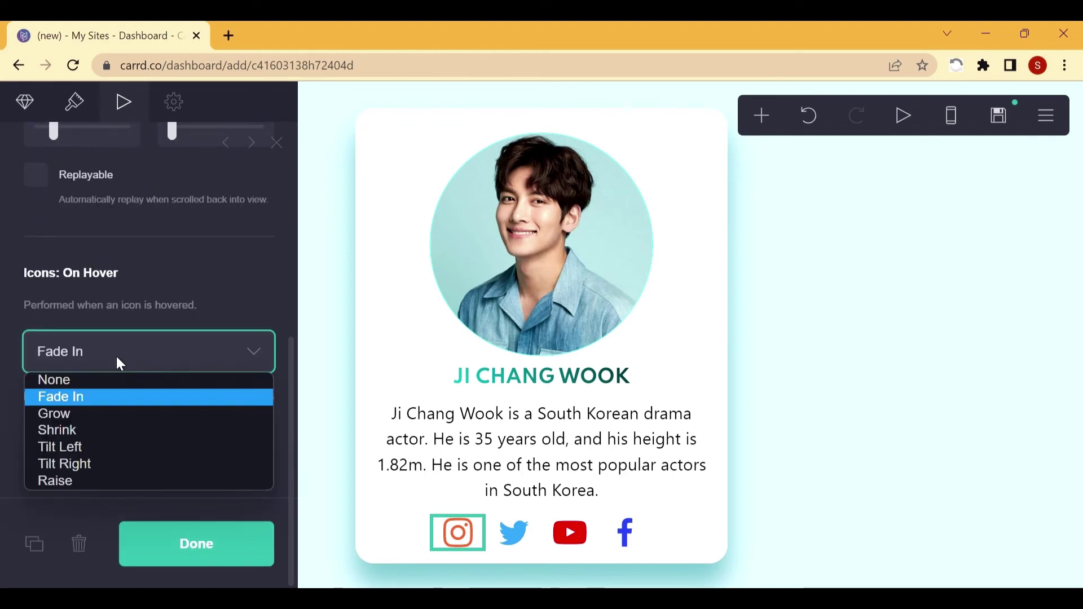
click(105, 414)
click(226, 566)
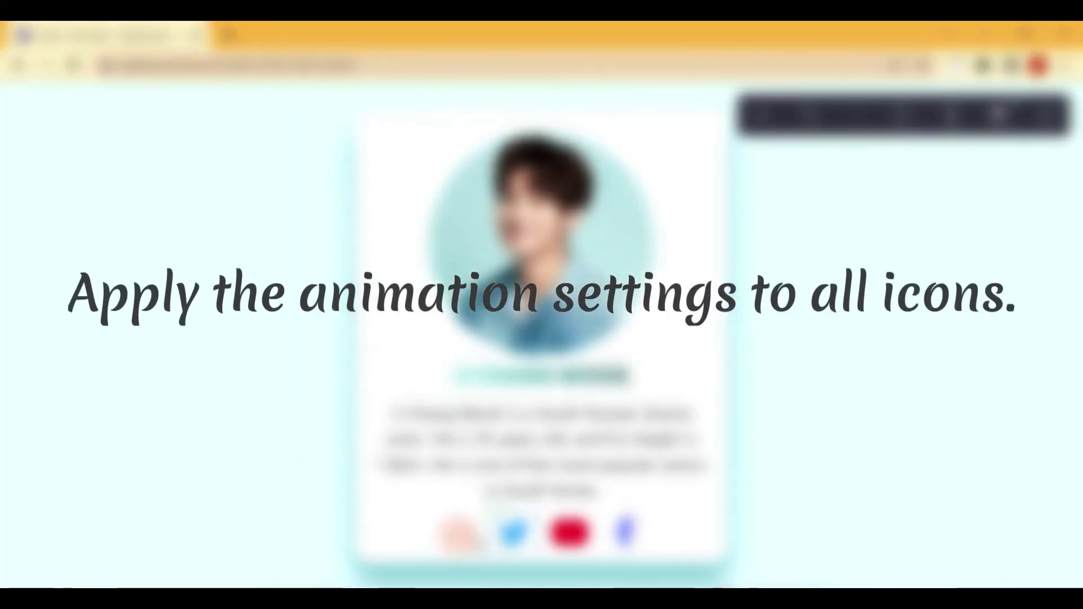
Play the page animations, check the page in the mobile preview and return to the desktop view.
click(903, 124)
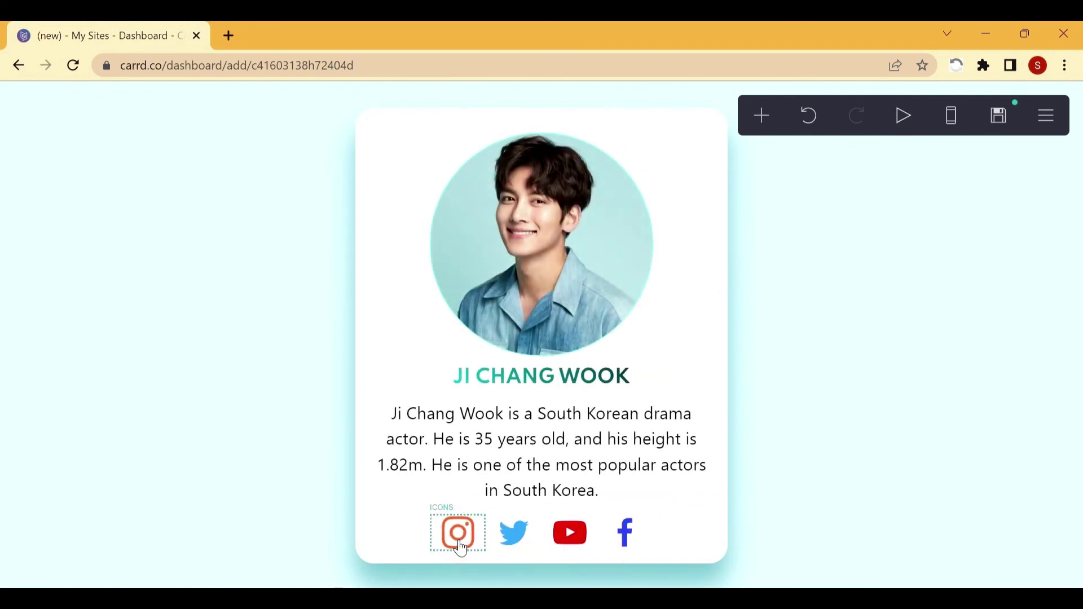
click(953, 124)
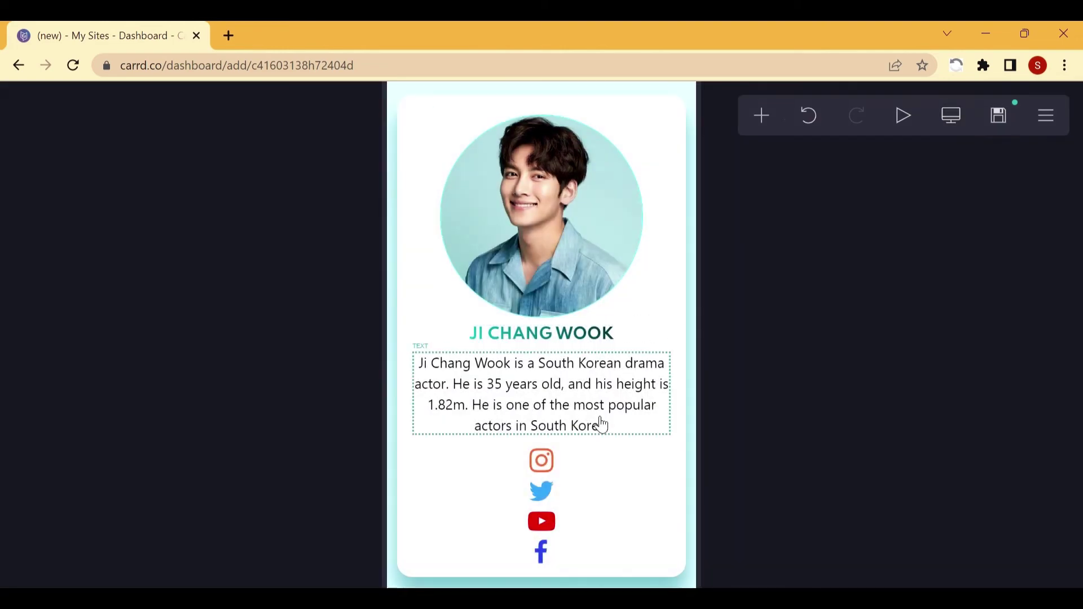
click(957, 124)
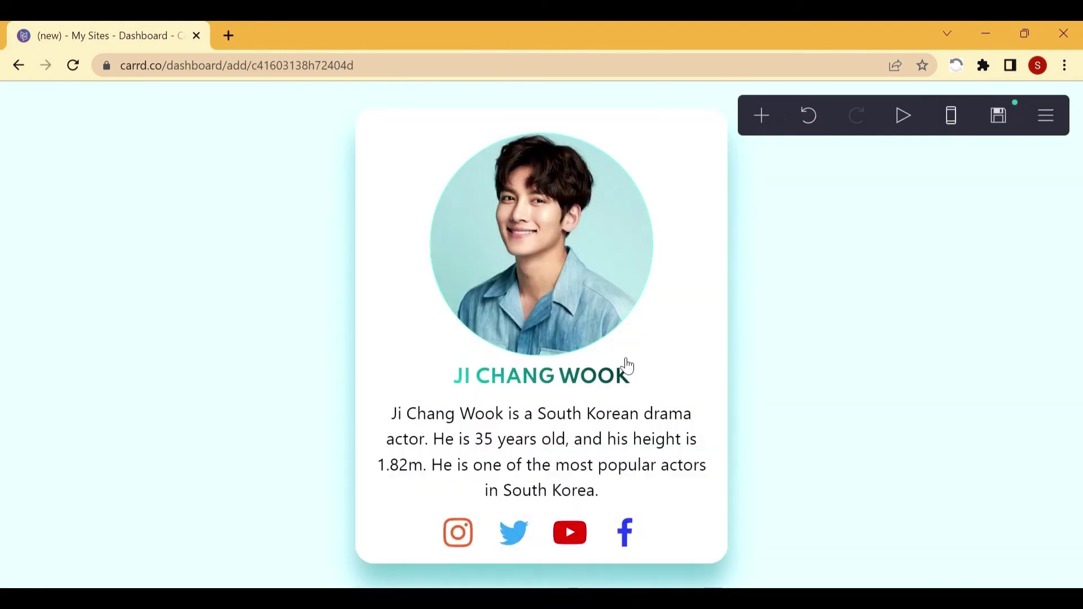
Change the social icon container's mobile layout to Default and play the page animations in the mobile preview.
click(393, 543)
click(400, 533)
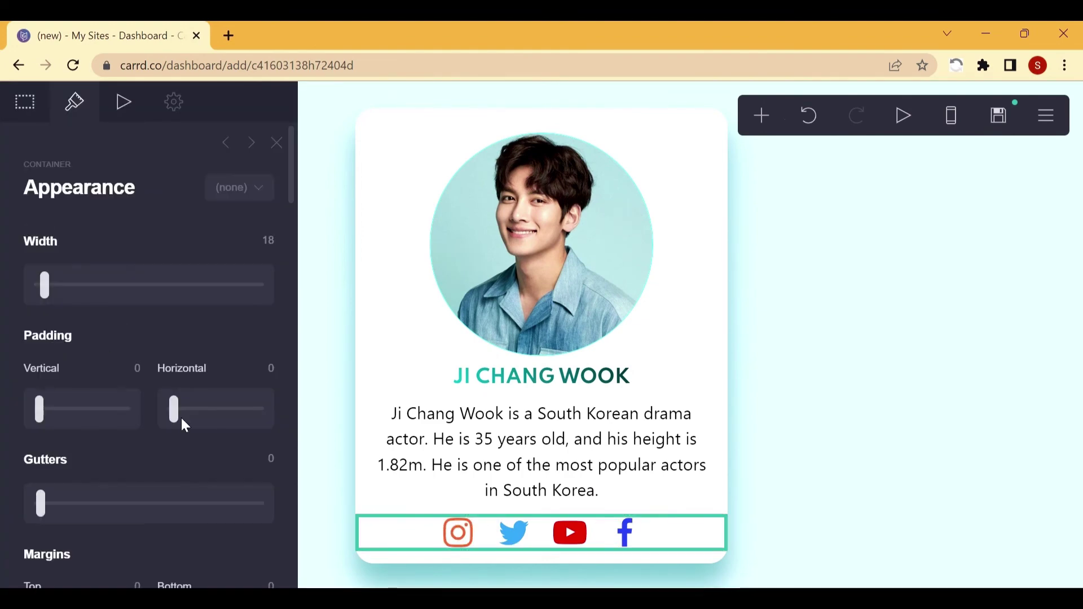
scroll(106, 353, down, 5)
scroll(107, 356, down, 10)
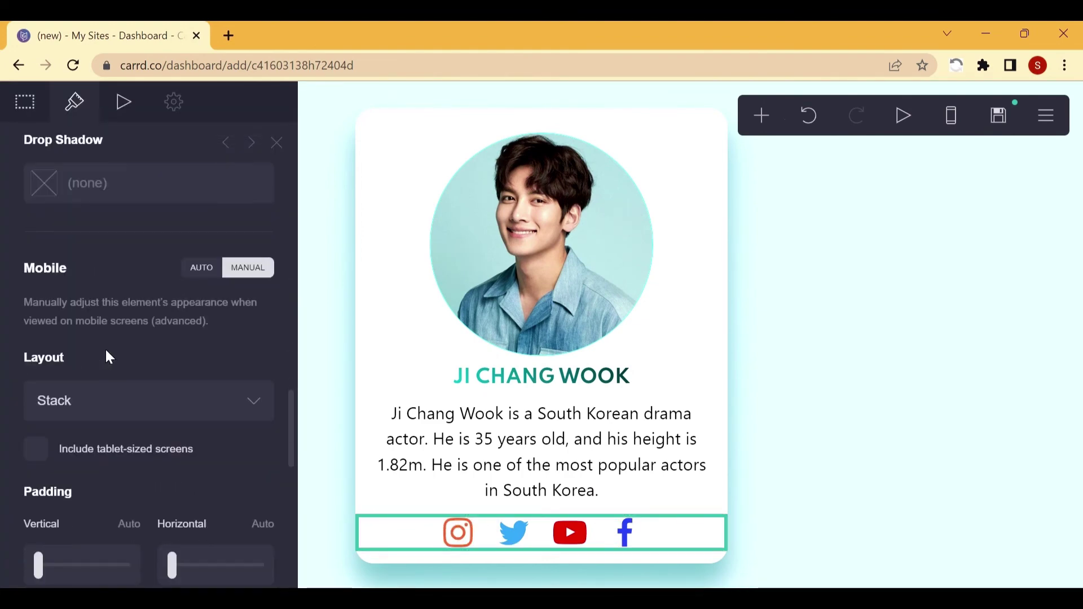
click(115, 416)
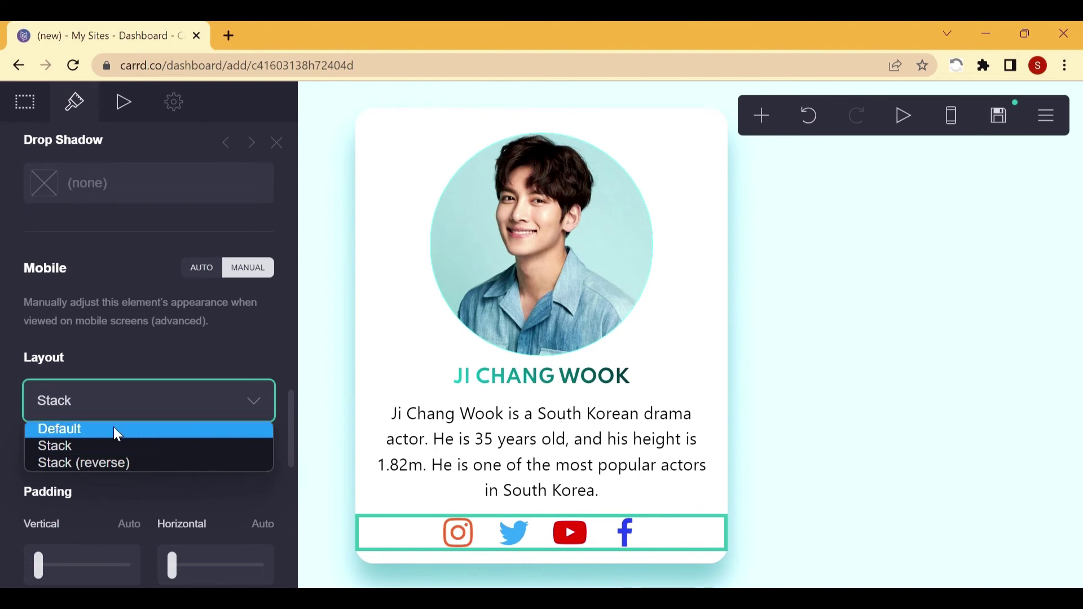
click(114, 429)
scroll(126, 471, down, 2)
scroll(125, 472, down, 8)
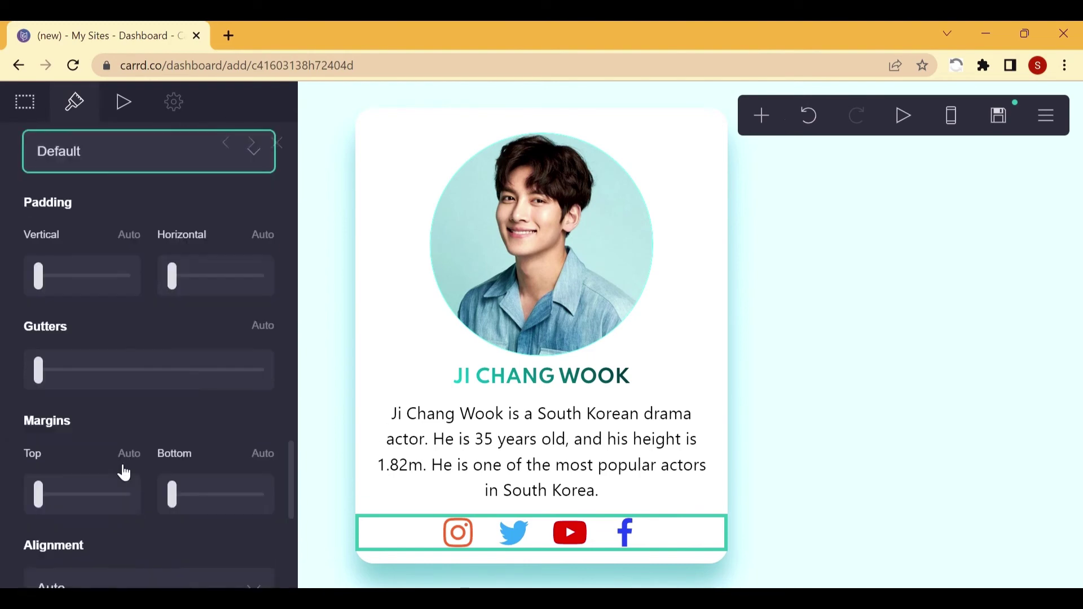
click(199, 560)
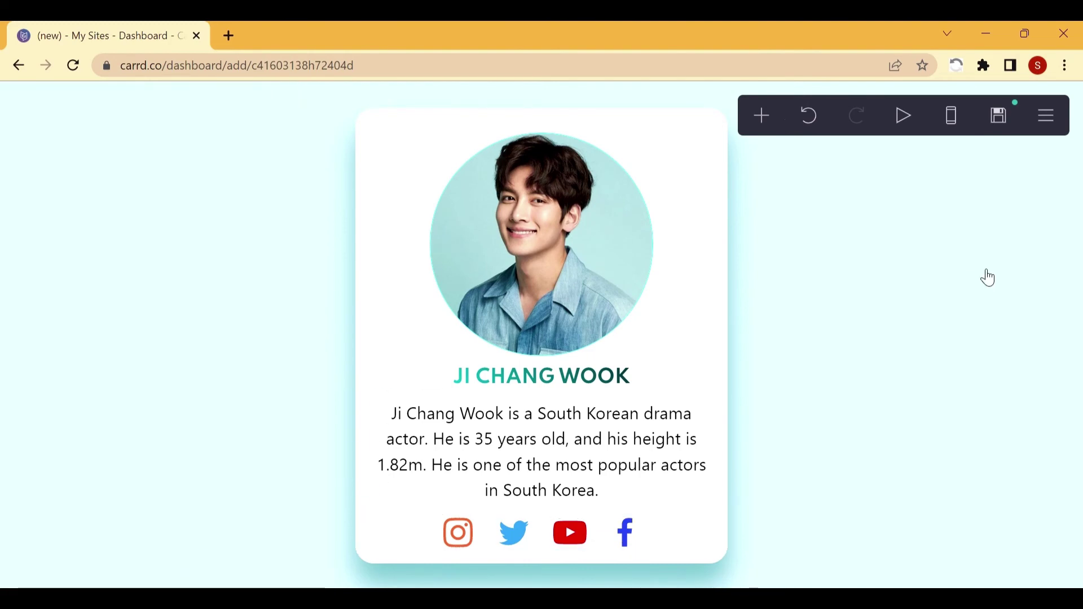
click(966, 113)
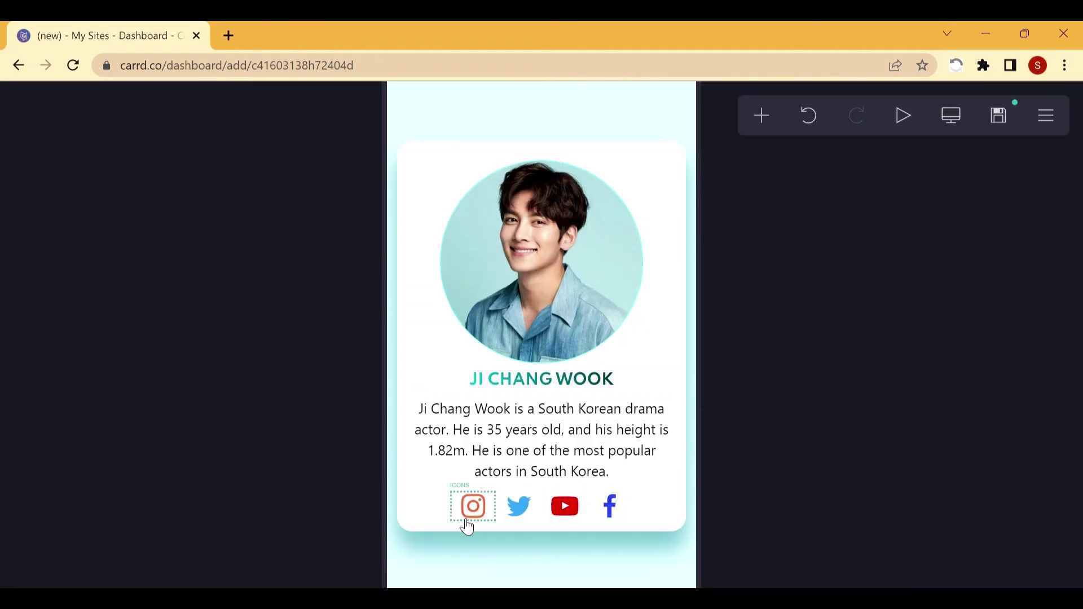
click(905, 119)
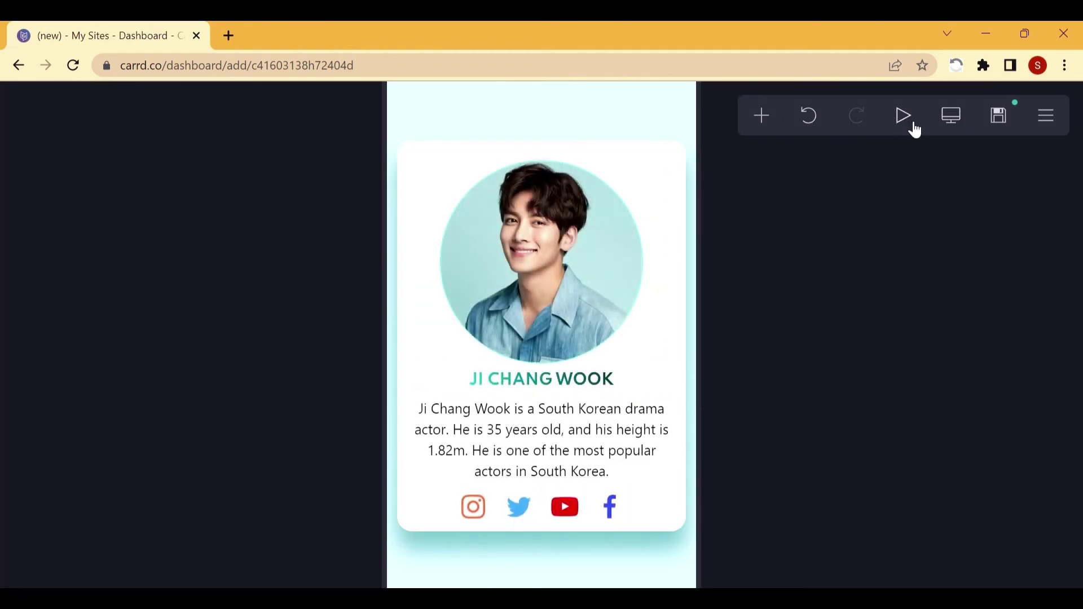
Open the publish settings and enter the title Ji Chang Wook and the description Ji Chang Wook Card.
click(1006, 127)
click(51, 259)
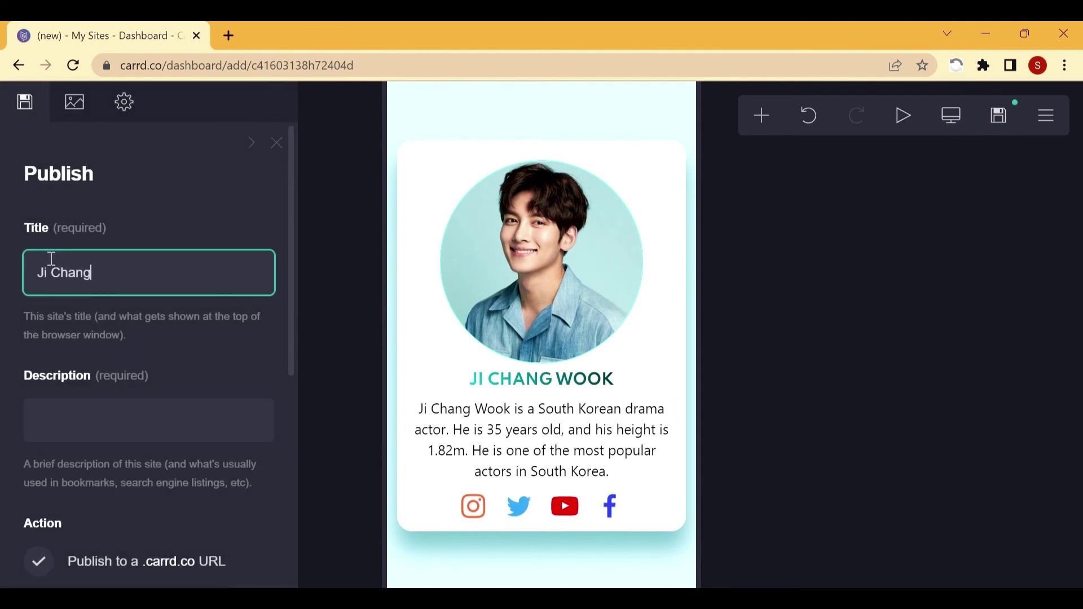
click(110, 423)
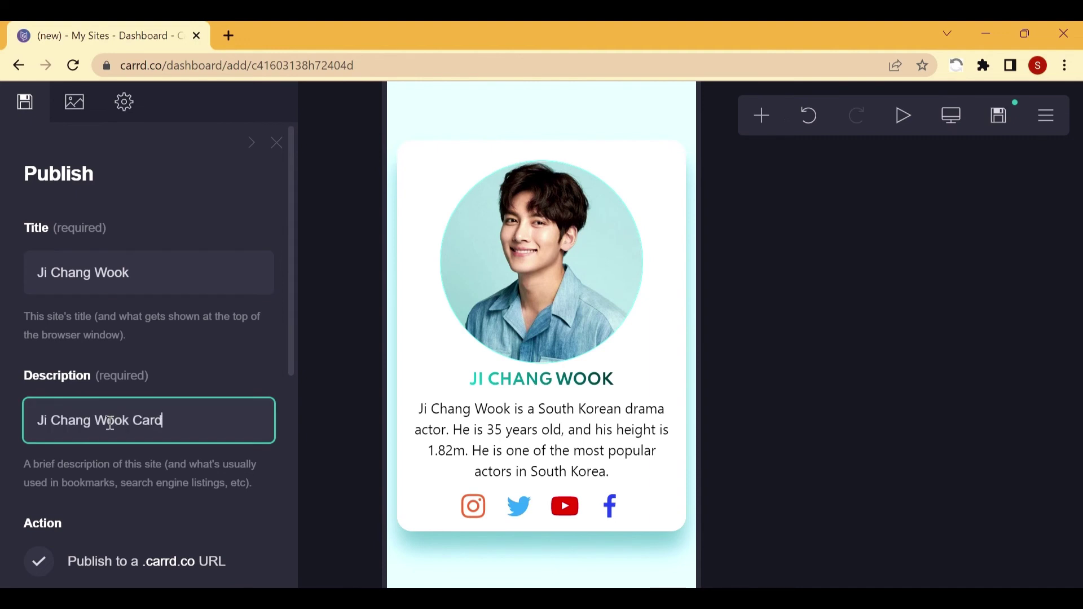
Publish the site to the URL jichangwookcard.carrd.co, view the live page and close it again.
scroll(110, 423, down, 6)
click(88, 374)
text(ji)
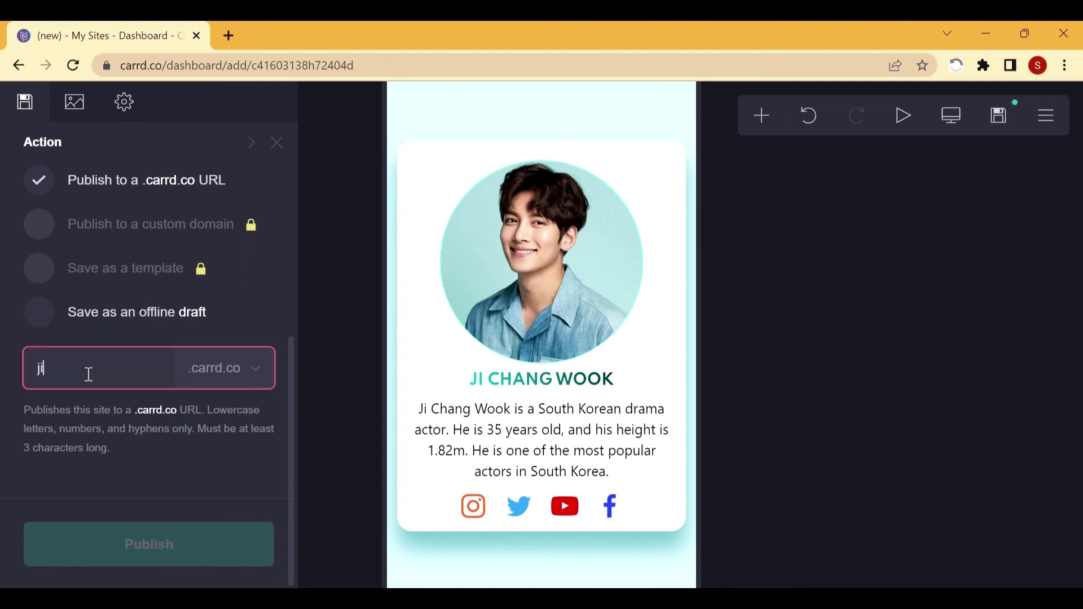
text(changwookcard)
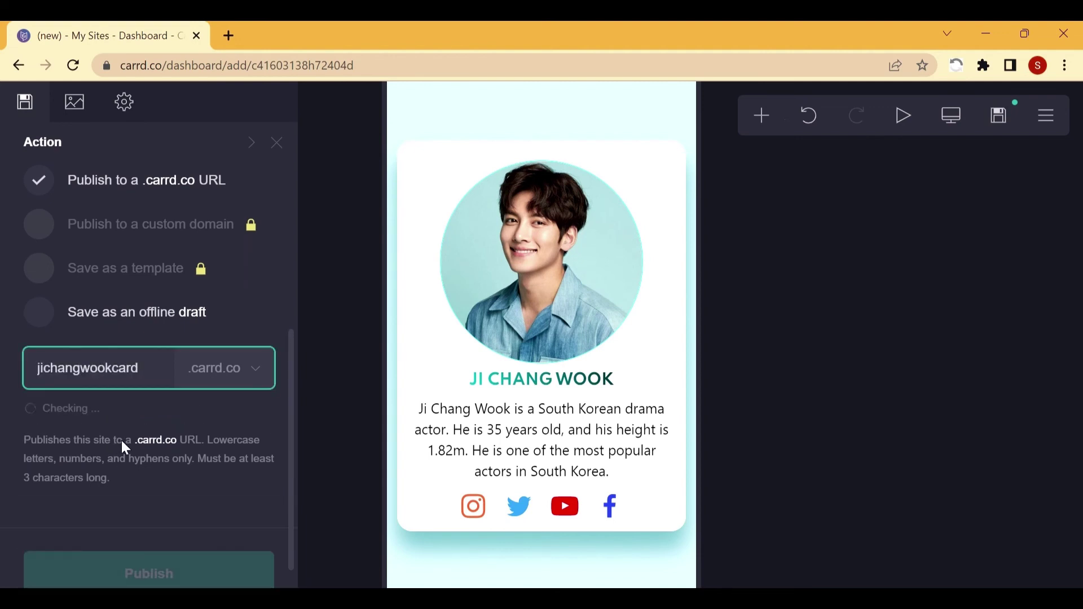
scroll(121, 438, down, 1)
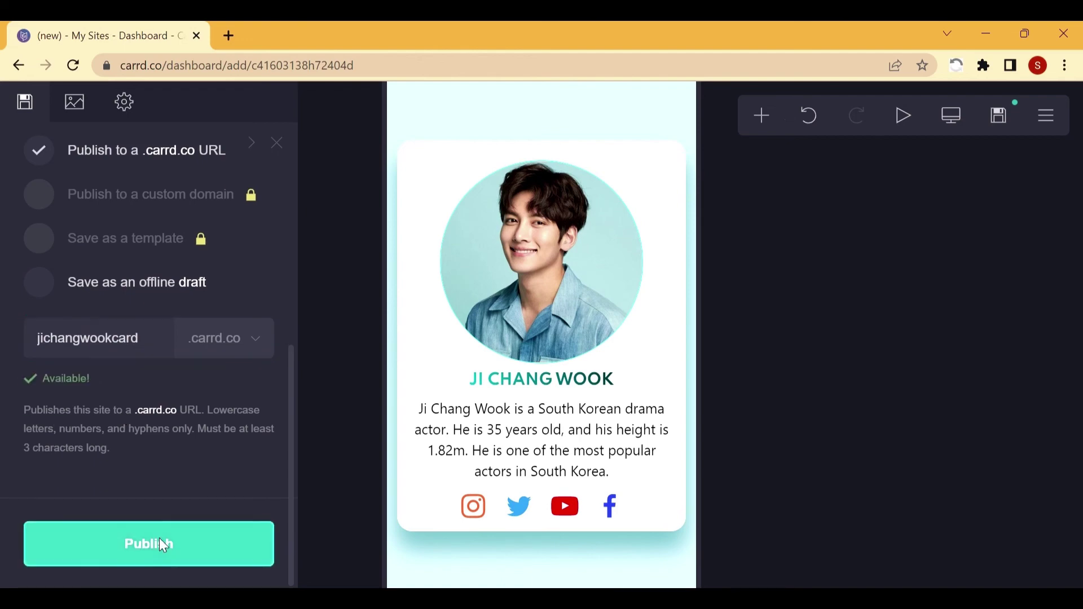
click(158, 537)
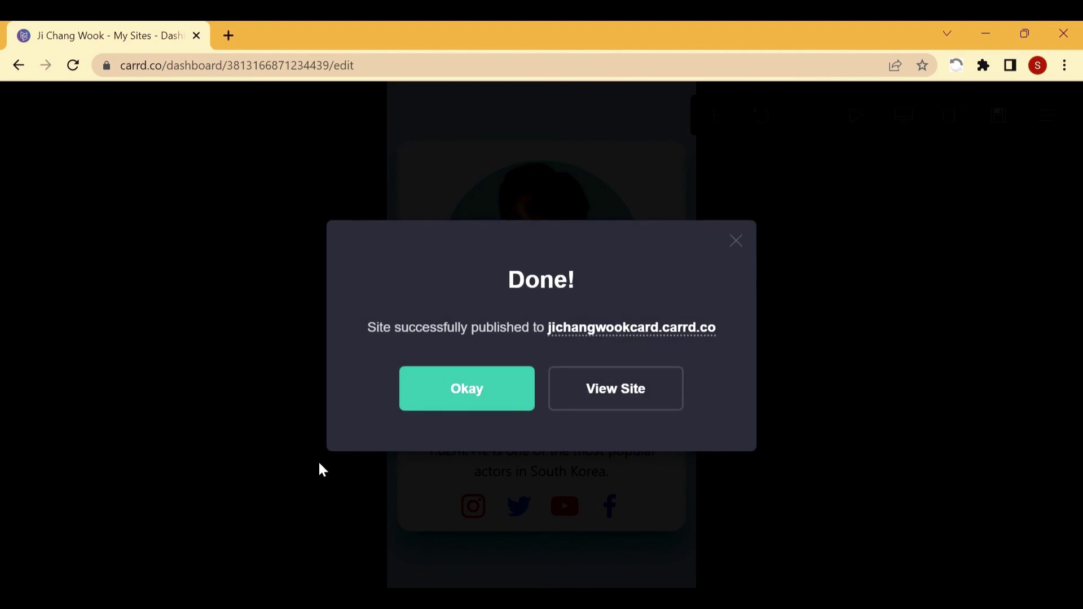
click(604, 395)
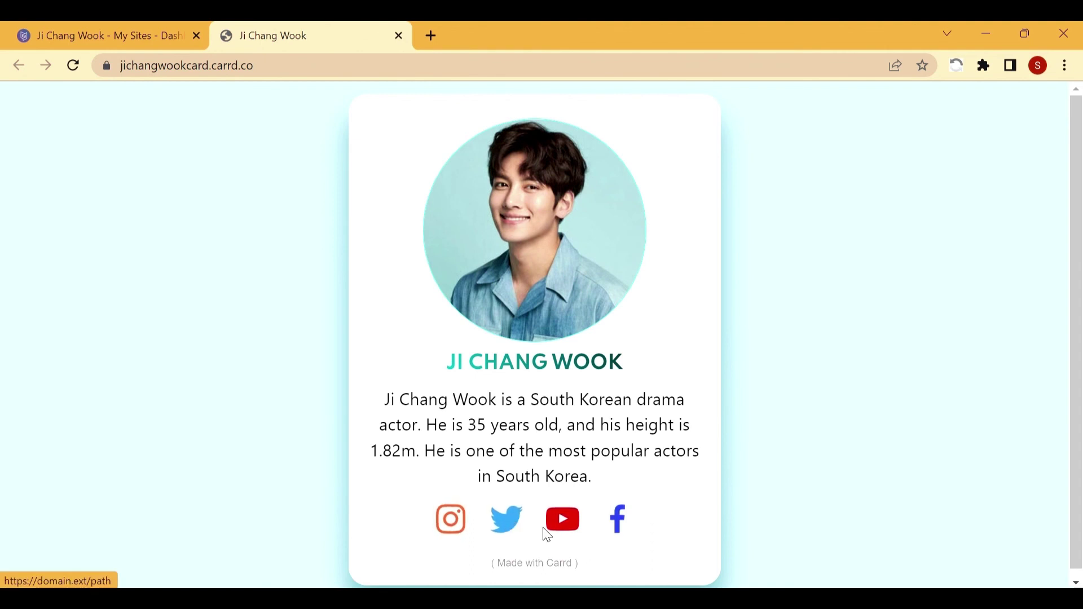
key(ctrl+w)
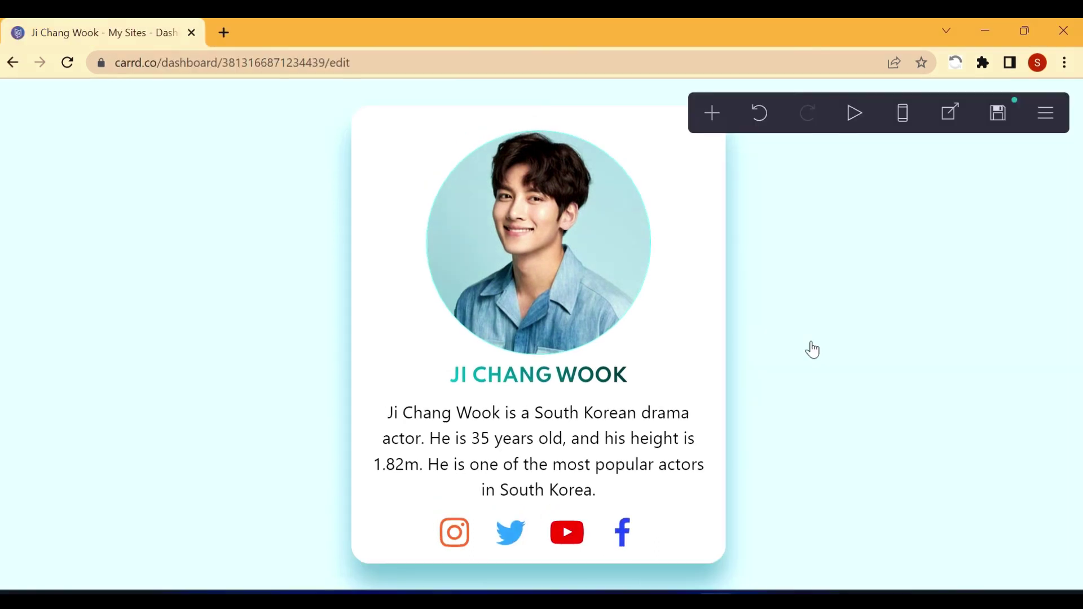
Set the margins of the circular portrait image to 1.
click(544, 280)
scroll(55, 435, down, 8)
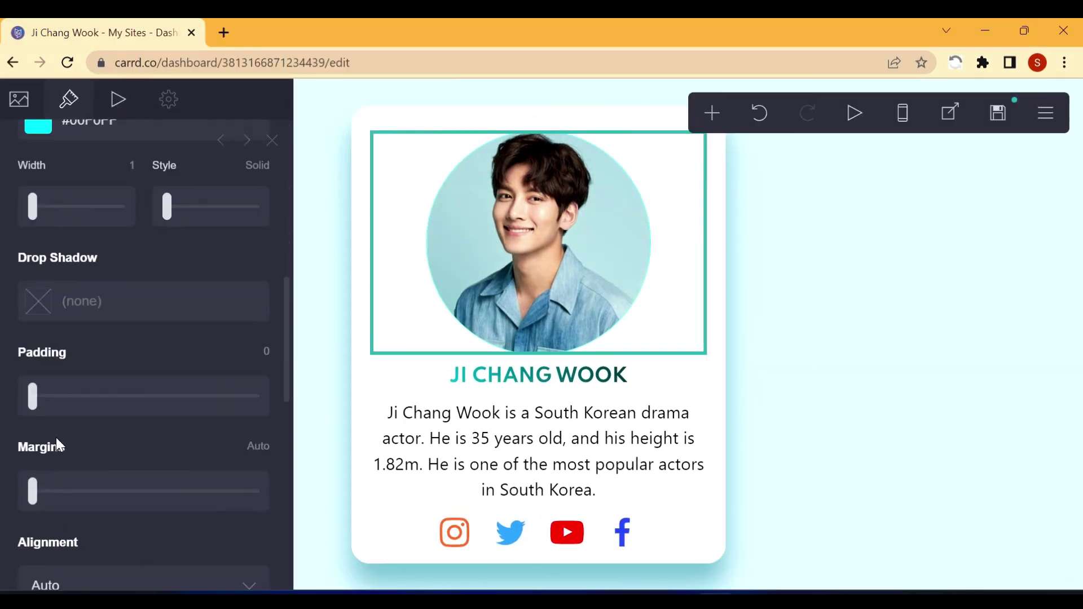
scroll(56, 438, down, 2)
click(254, 351)
text(1)
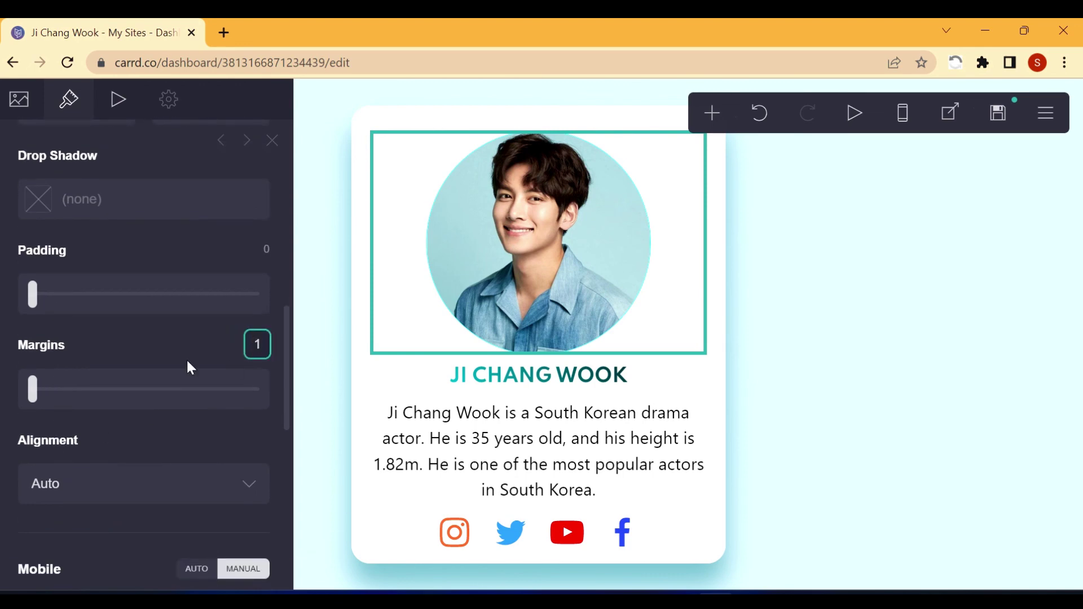
key(Return)
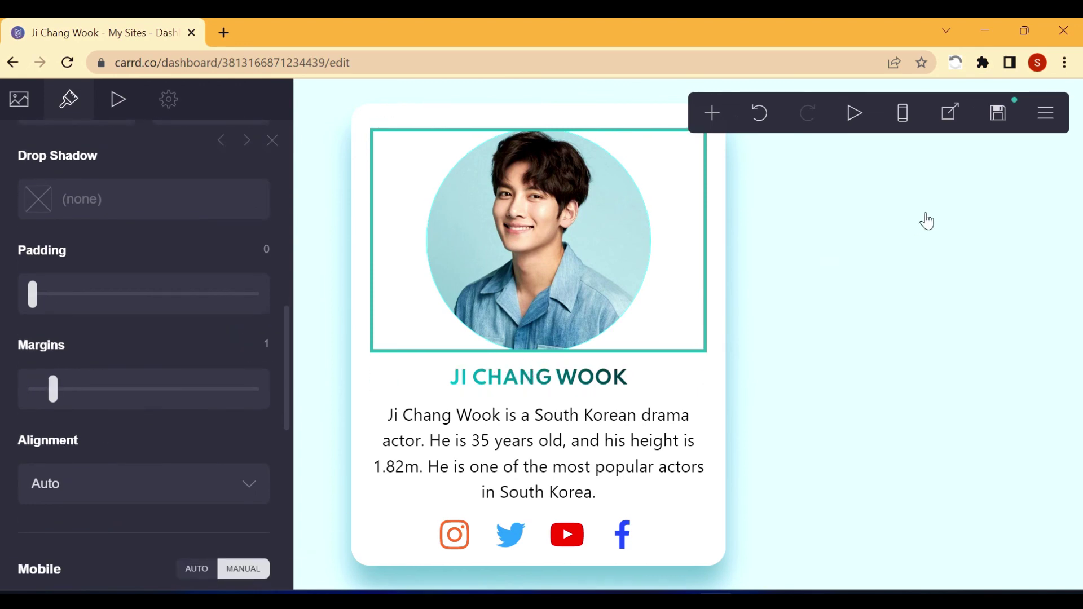
Give the page a Fade Up on-load animation with a duration of 2.5 s and a higher intensity.
click(1043, 113)
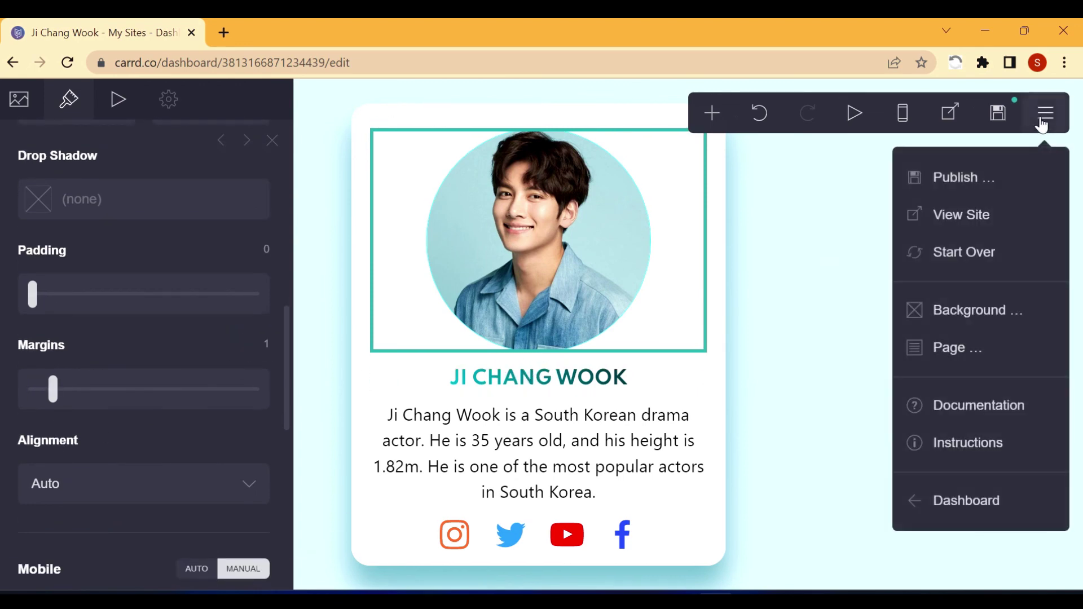
click(951, 351)
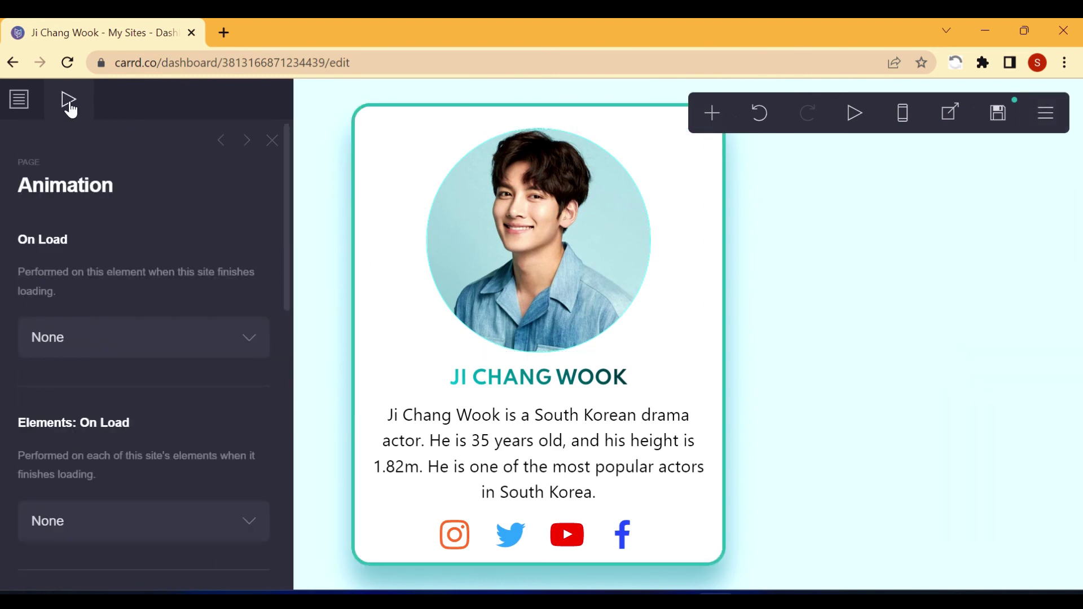
click(76, 342)
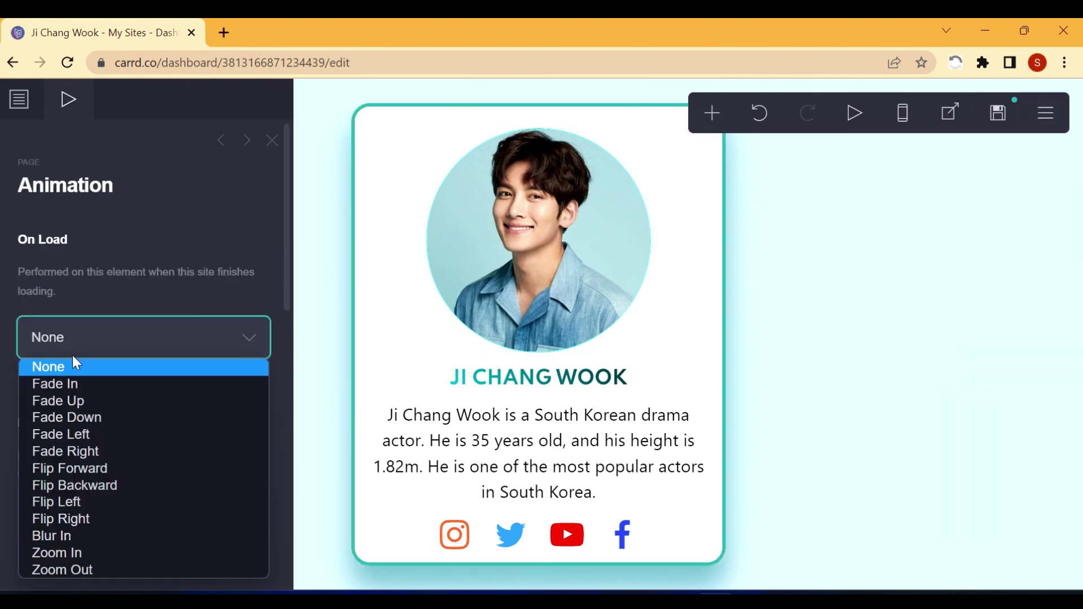
click(68, 401)
click(129, 388)
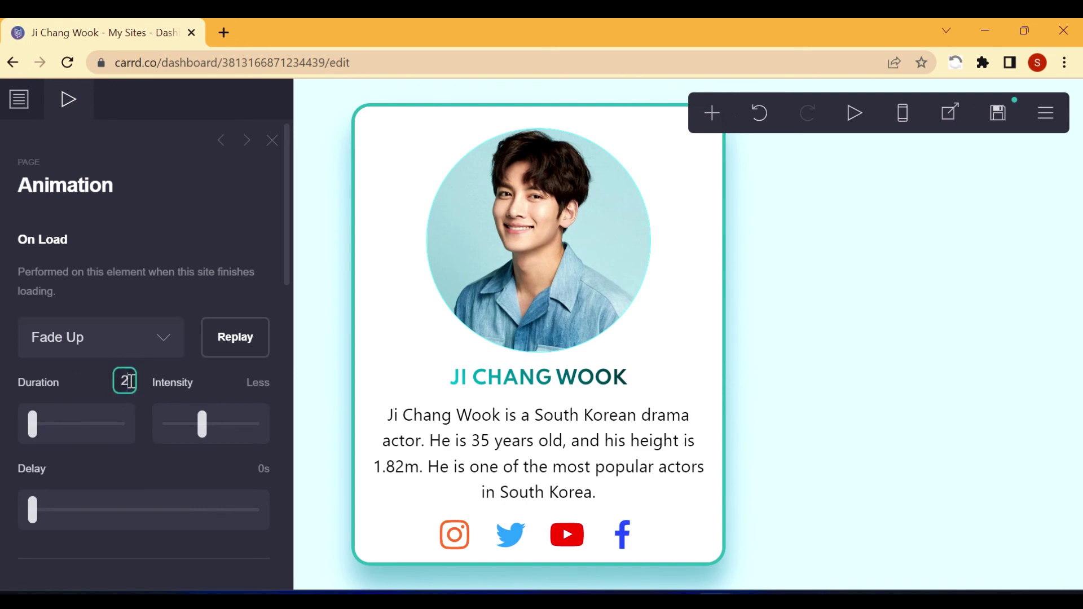
key(Return)
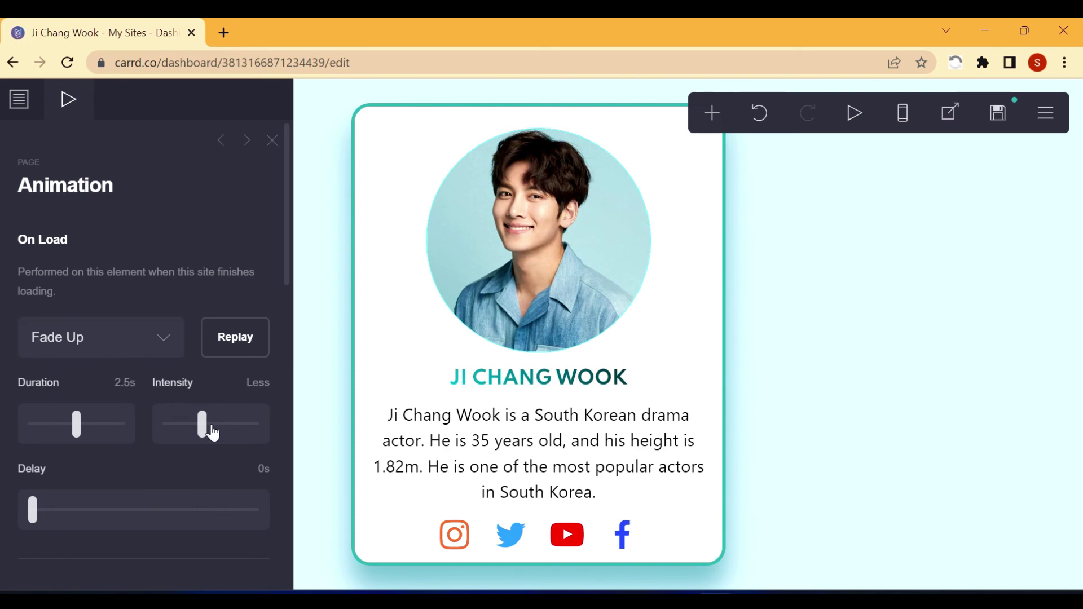
drag(204, 436, 225, 442)
scroll(224, 373, down, 10)
click(194, 539)
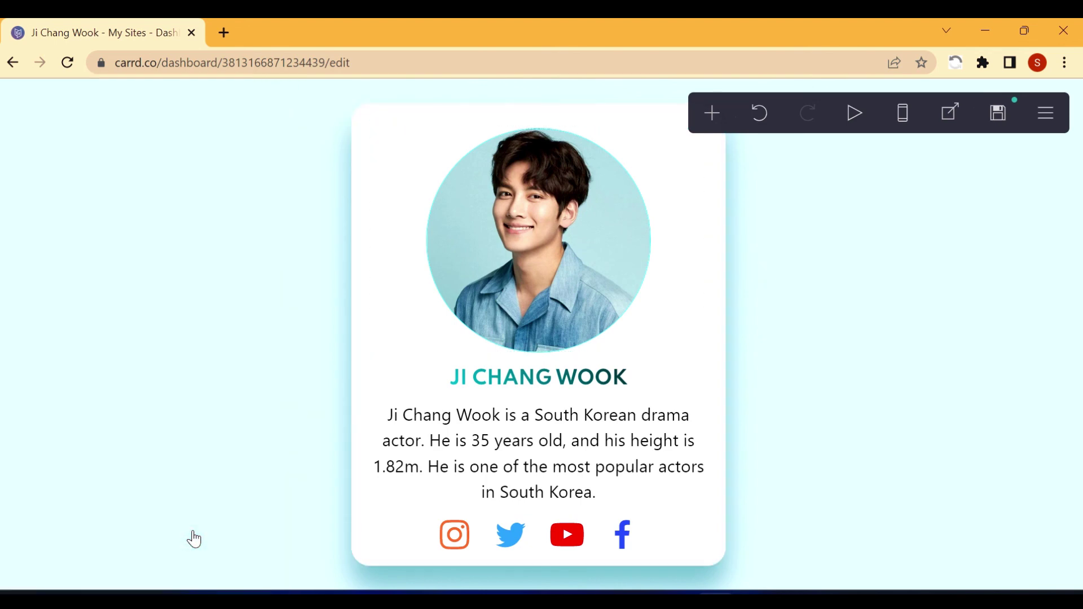
Play the page animations several times to check the on-load effect.
click(850, 116)
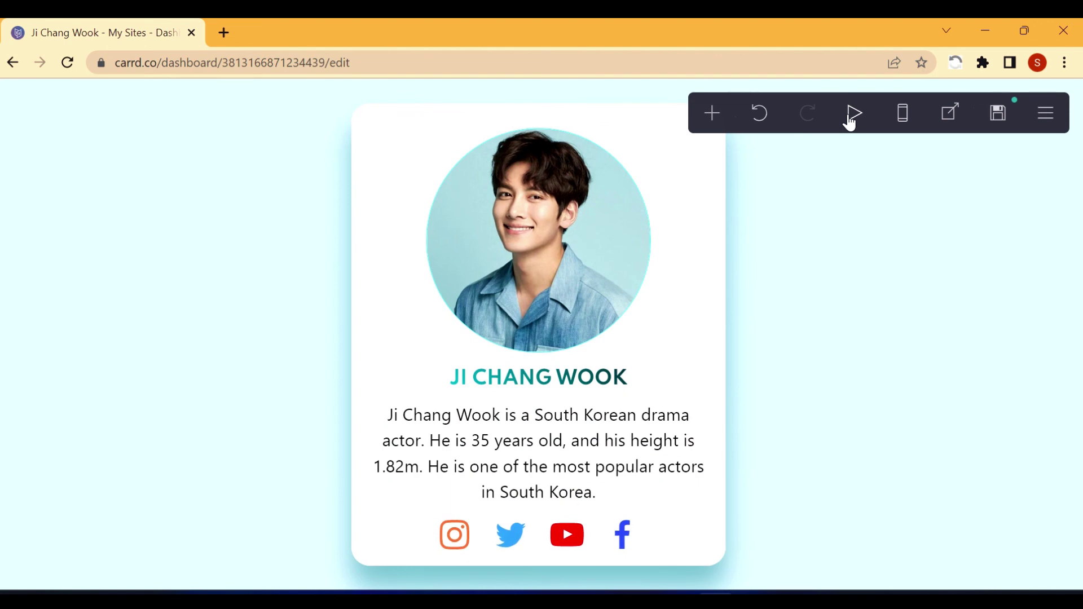
click(850, 119)
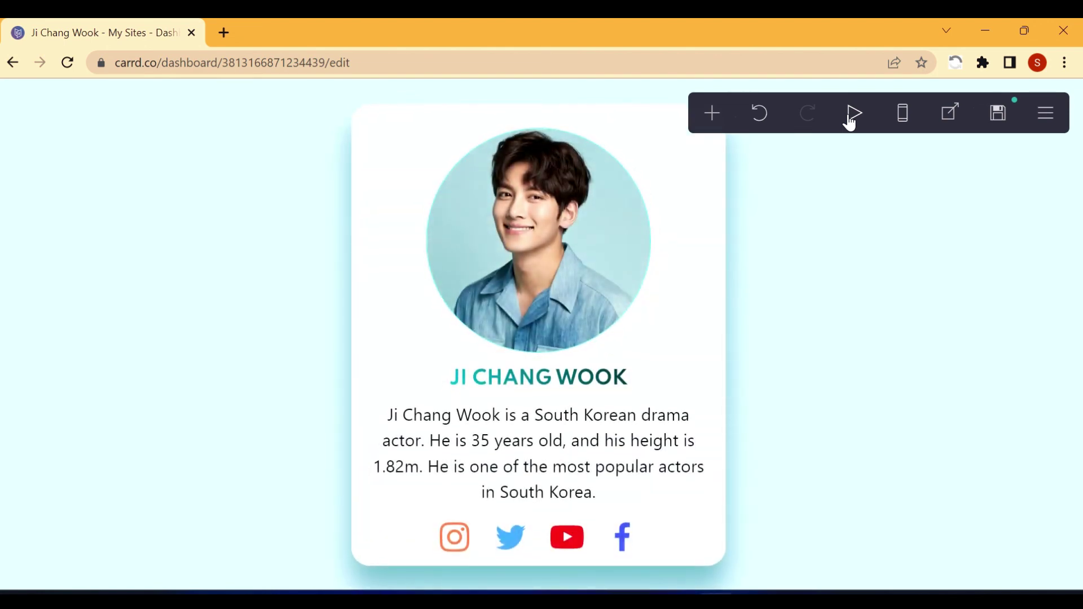
click(851, 119)
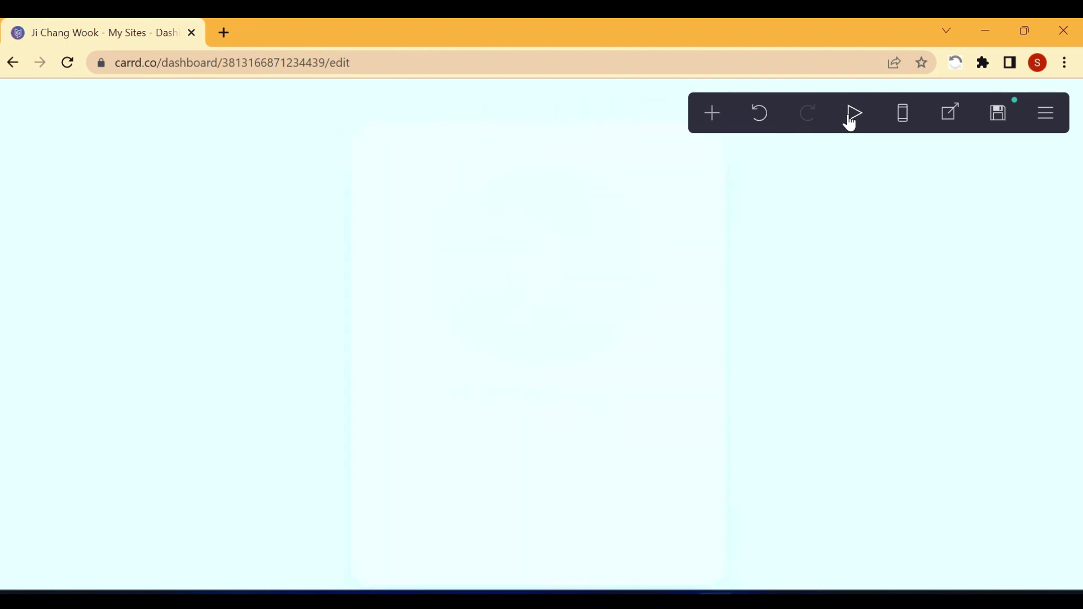
Publish the changes to the existing jichangwookcard.carrd.co site.
click(999, 116)
scroll(171, 385, down, 5)
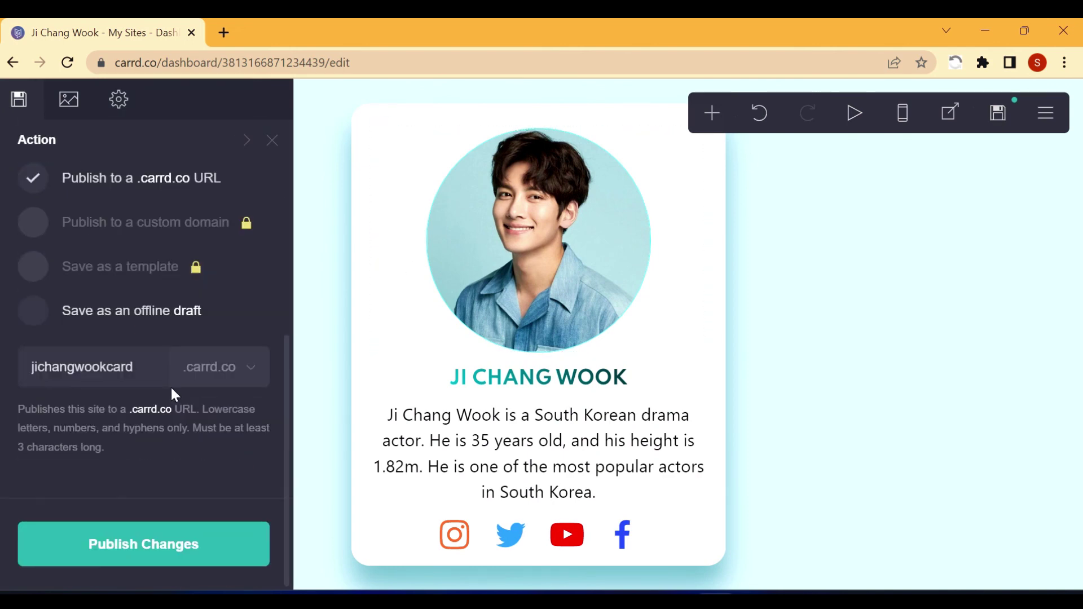
click(185, 545)
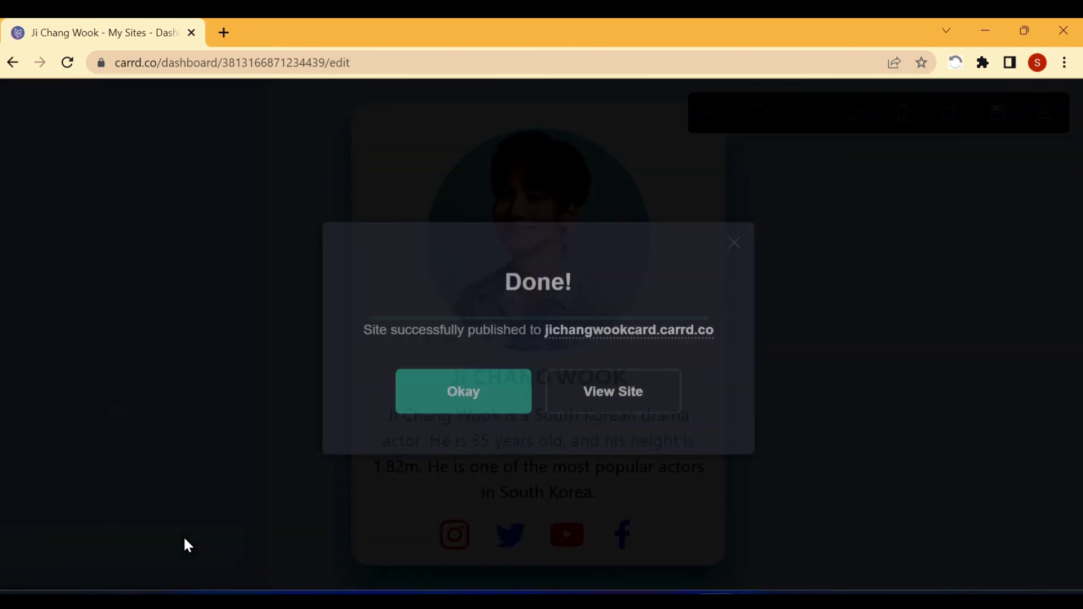
View the updated live site, look over the whole card and reload the page to replay its animations.
click(643, 400)
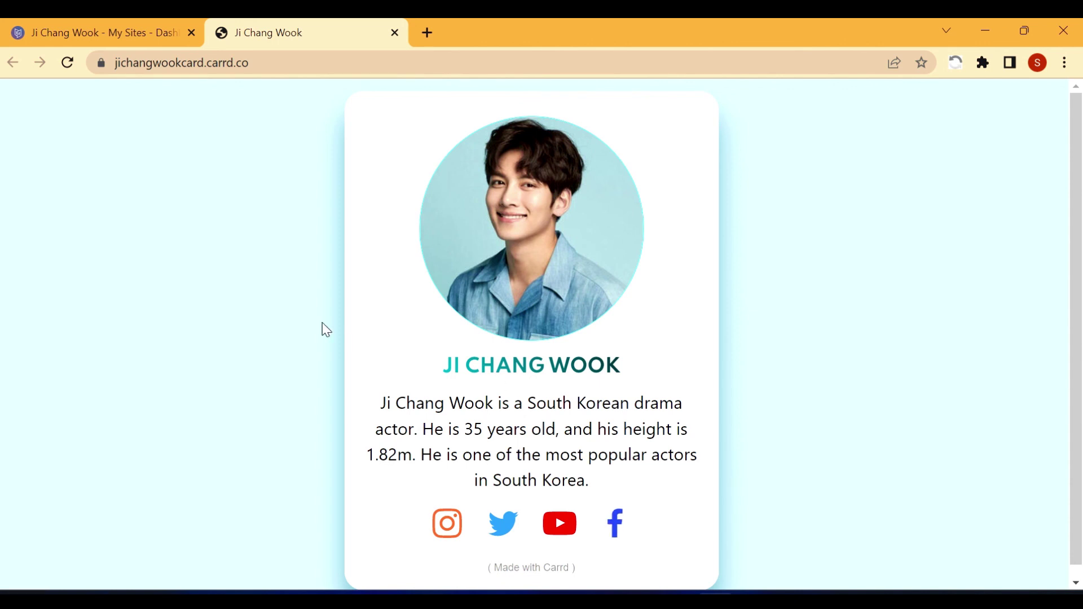
scroll(1078, 279, down, 1)
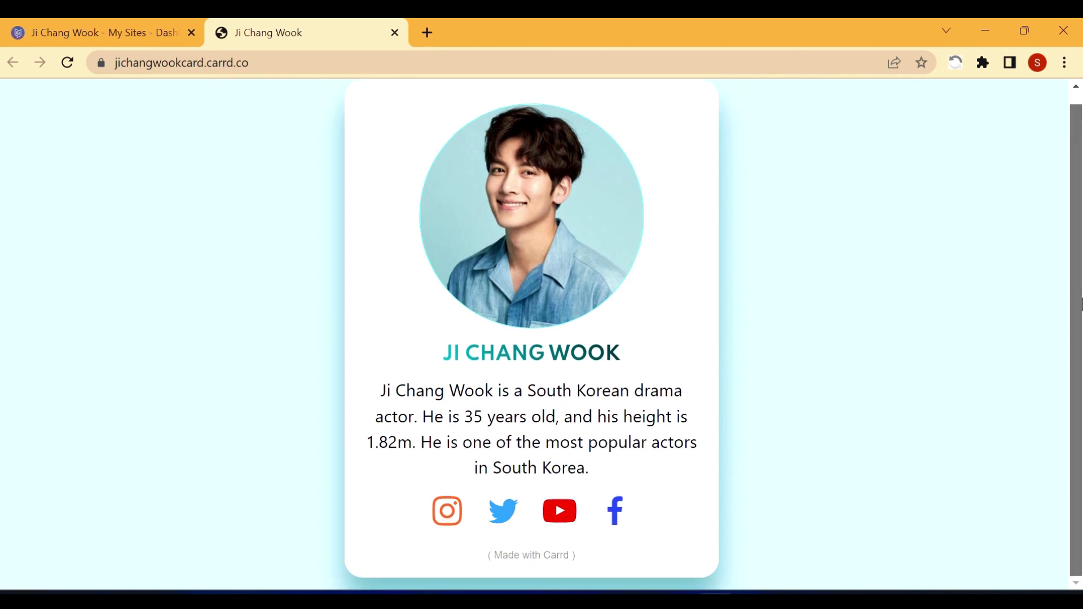
scroll(1077, 278, up, 1)
scroll(1078, 279, down, 1)
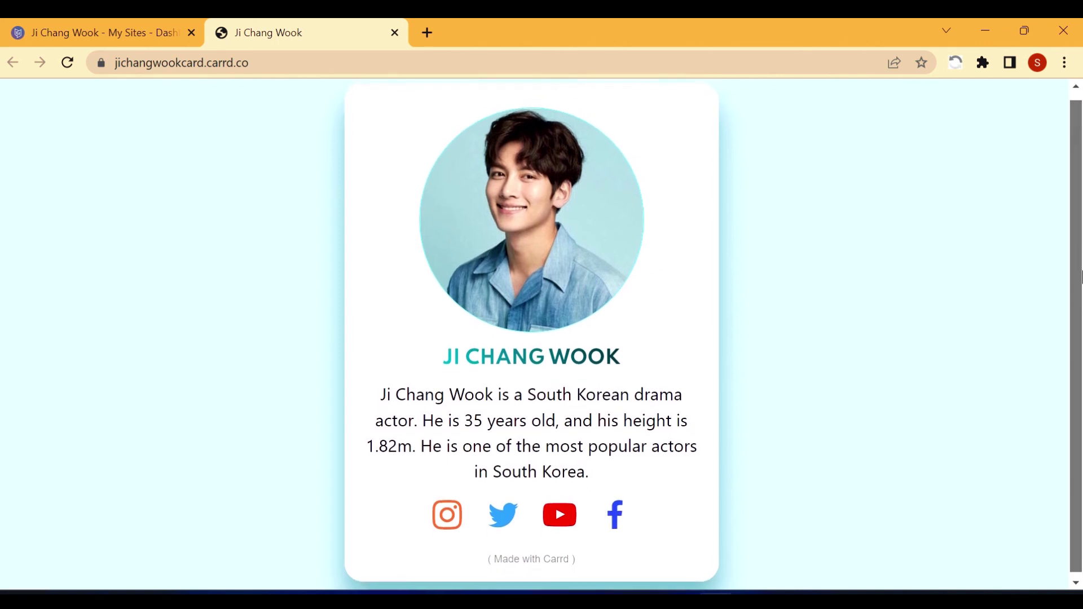
click(66, 64)
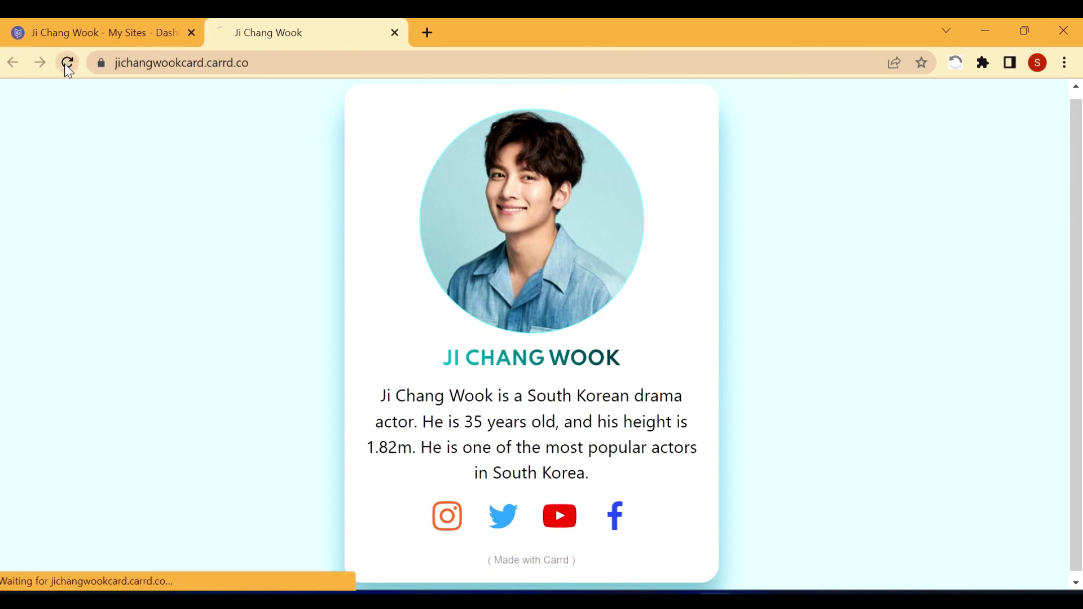